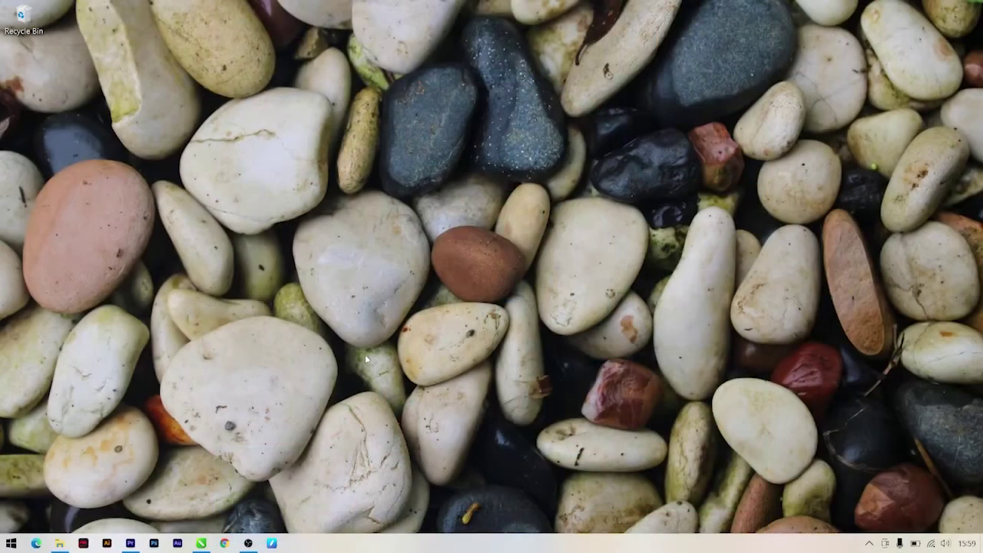
Bring up the finished Idul Adha design in CorelDRAW 2020, then close it.
{"action": "left_click", "coordinate": [200, 543]}
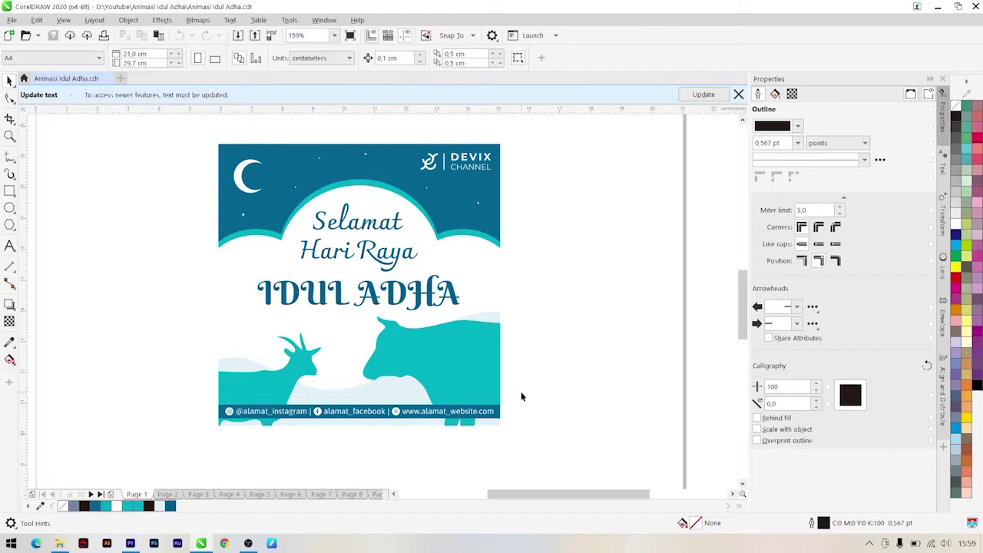
{"action": "left_click", "coordinate": [975, 7]}
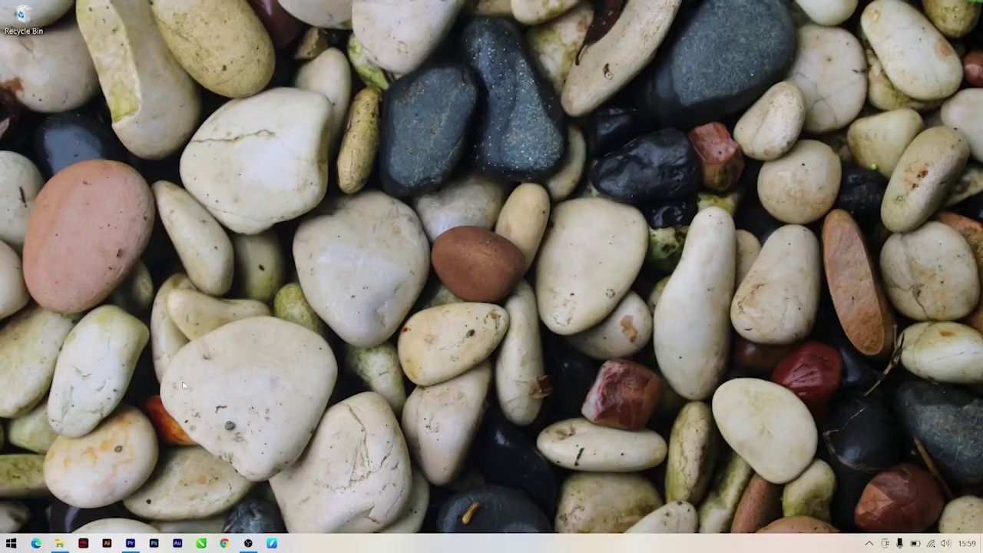
Preview each layer PNG in D:\Youtube\Animasi Idul Adha, Bintang through Ucapan, then return to Premiere.
{"action": "left_click", "coordinate": [65, 544]}
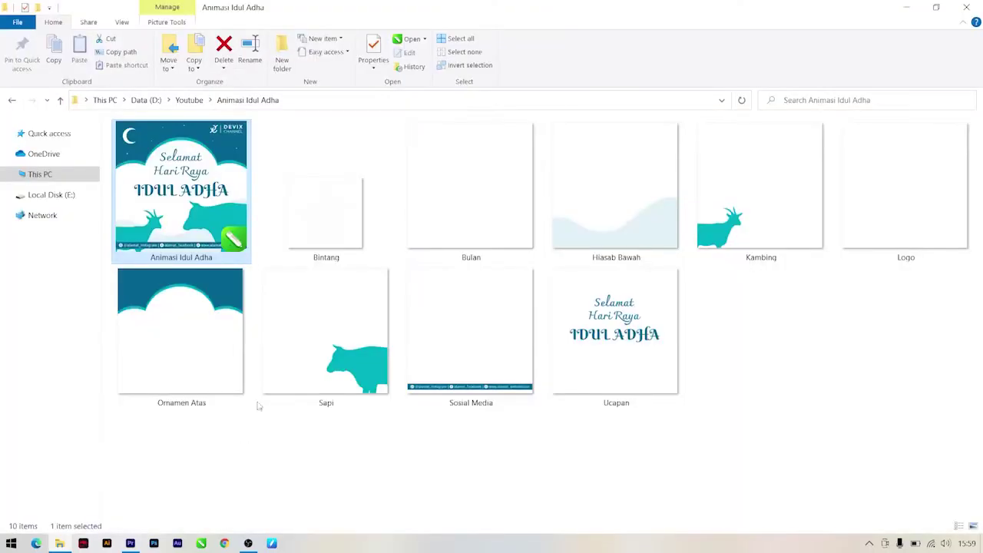
{"action": "left_click", "coordinate": [311, 238]}
{"action": "left_click", "coordinate": [444, 233]}
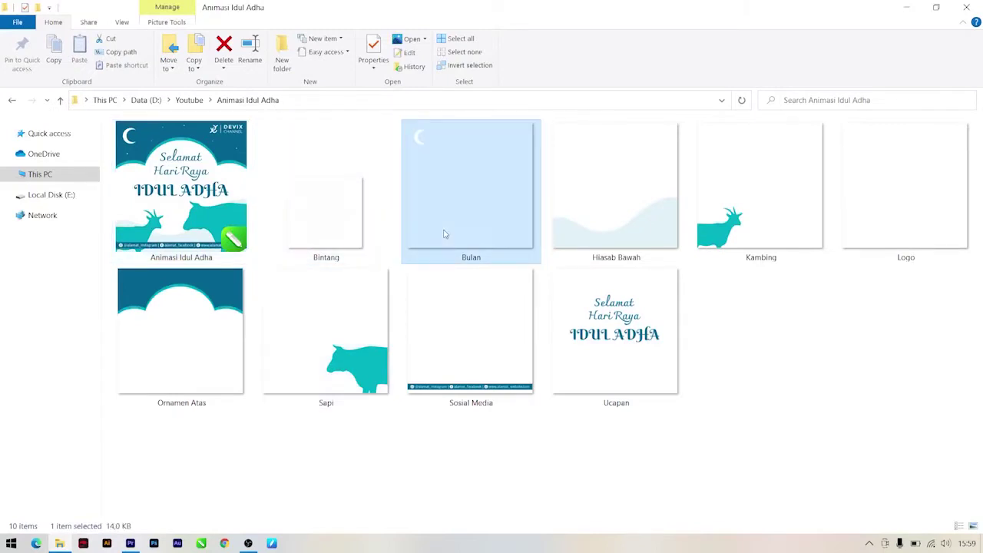
{"action": "left_click", "coordinate": [593, 194]}
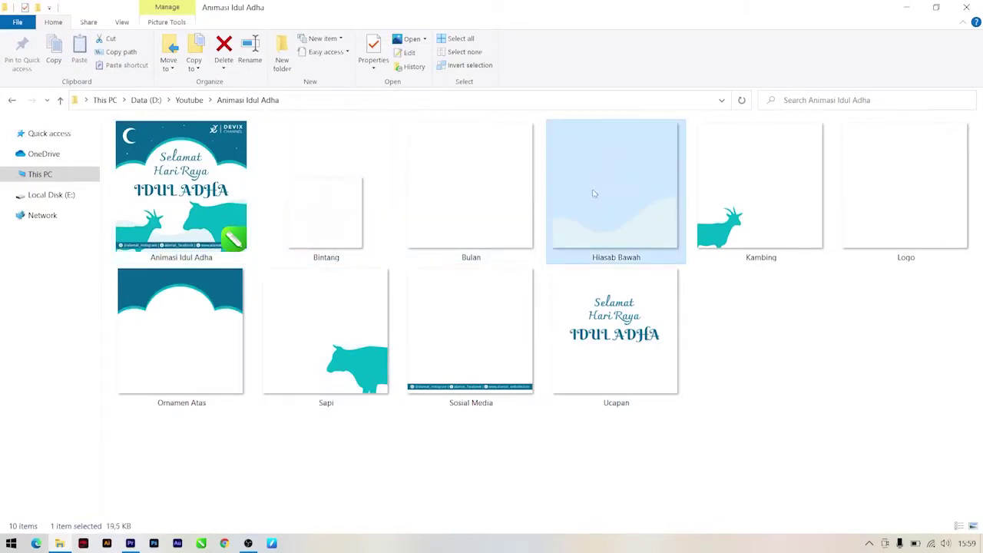
{"action": "left_click", "coordinate": [742, 193]}
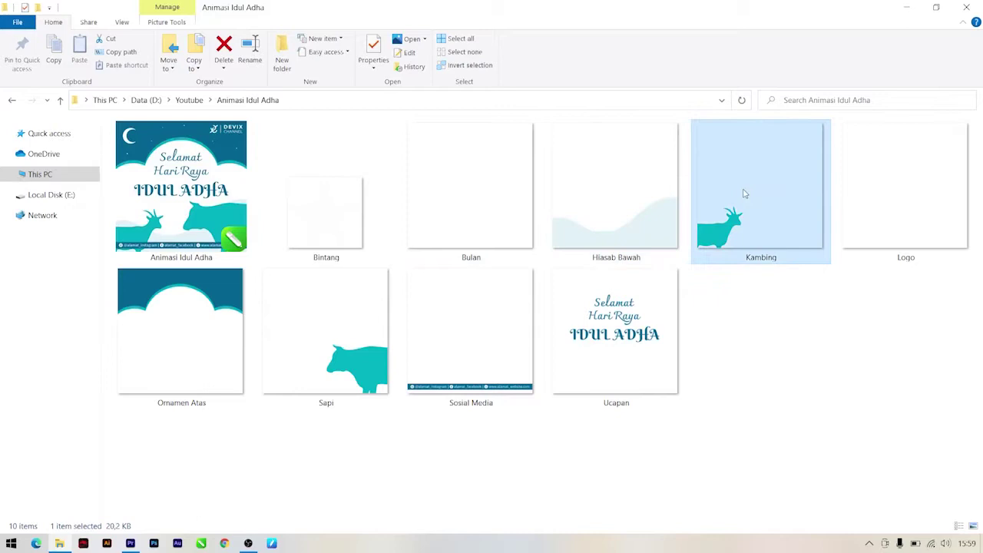
{"action": "left_click", "coordinate": [888, 197]}
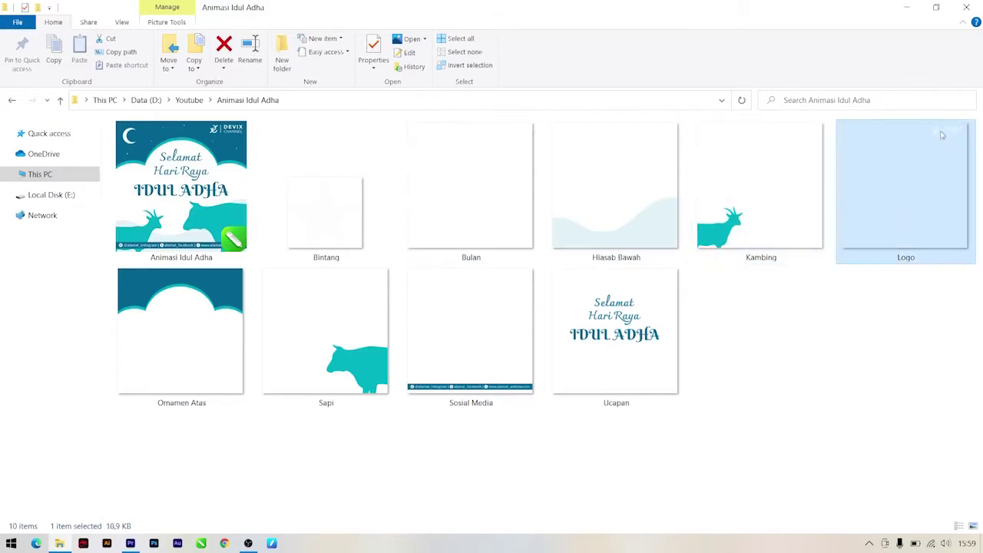
{"action": "left_click", "coordinate": [197, 324]}
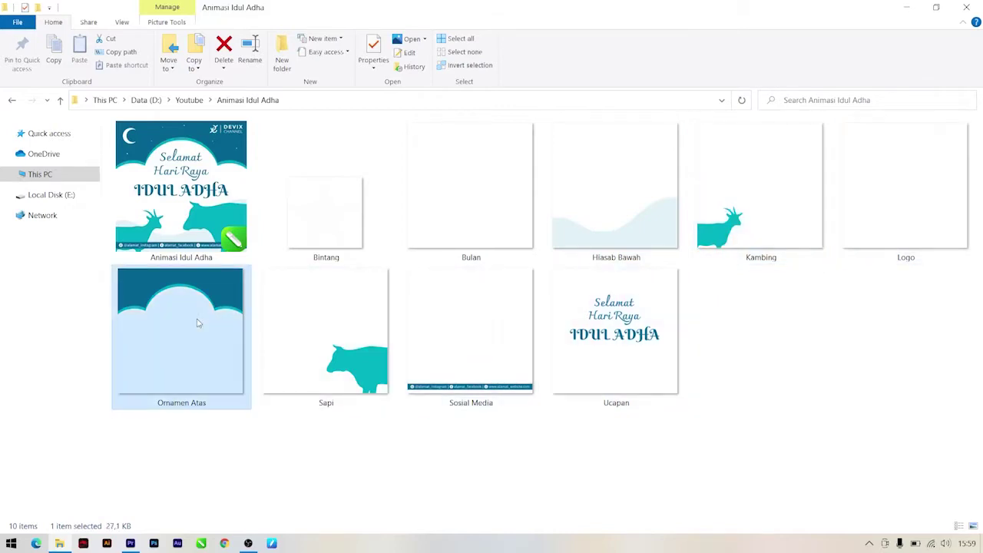
{"action": "left_click", "coordinate": [317, 323]}
{"action": "left_click", "coordinate": [457, 323]}
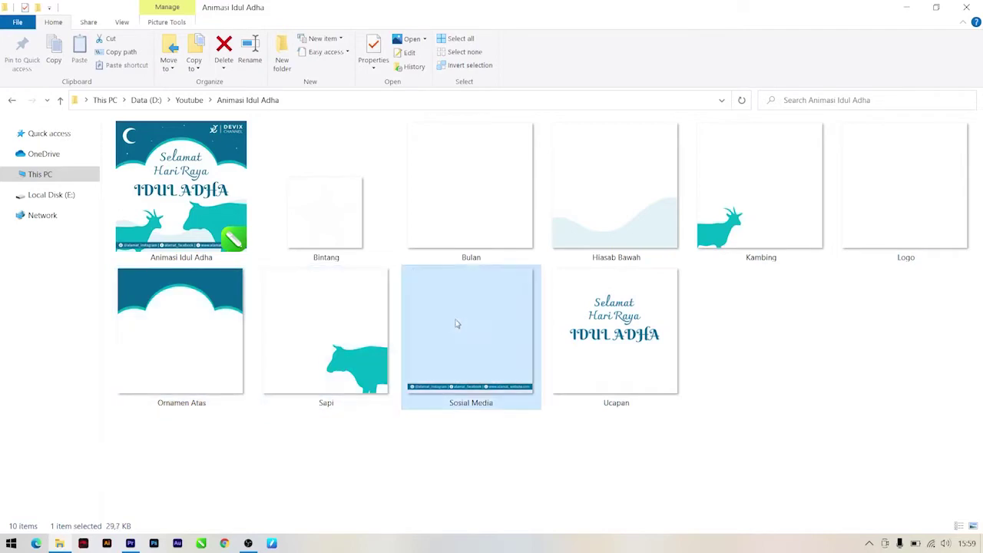
{"action": "left_click", "coordinate": [614, 328]}
{"action": "left_click", "coordinate": [664, 459]}
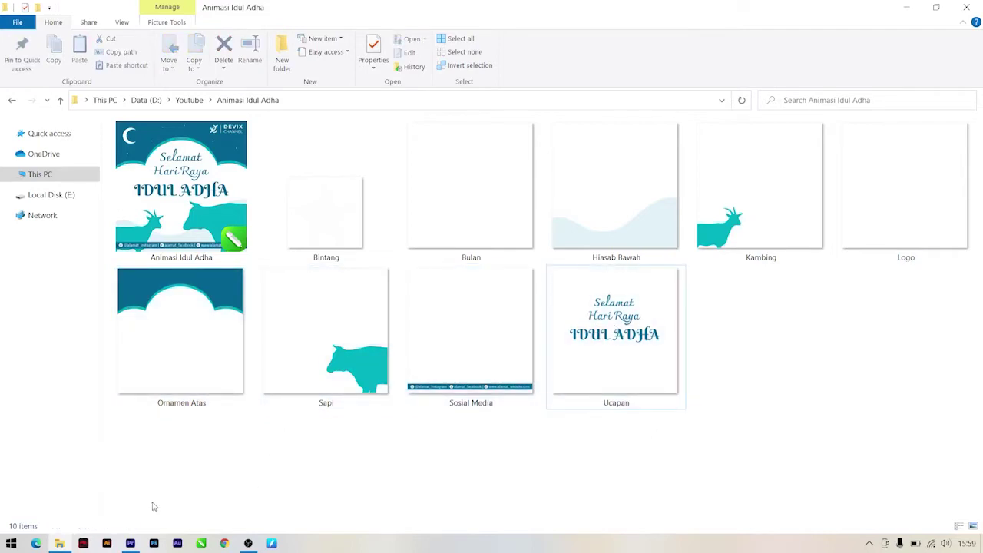
{"action": "left_click", "coordinate": [130, 543]}
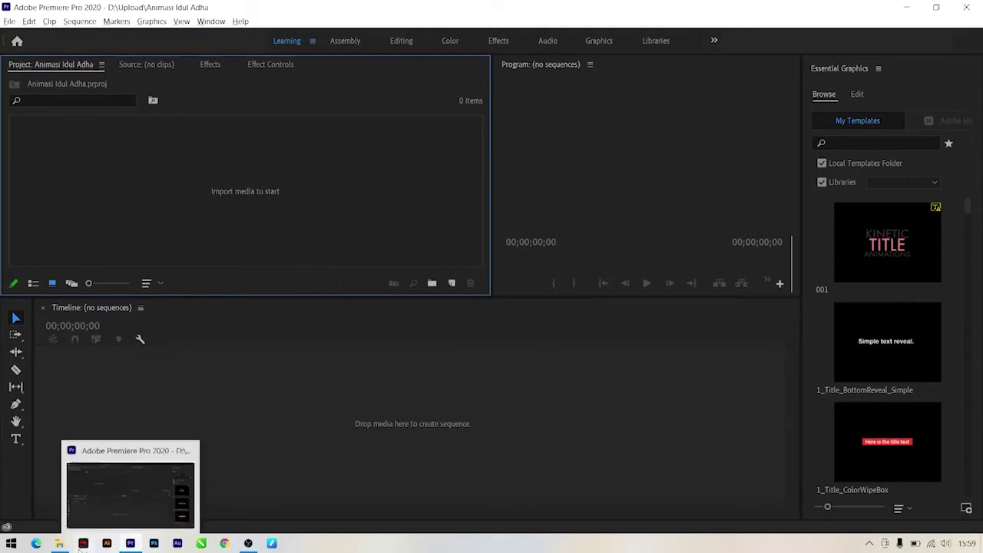
Import the nine layer PNGs, Bintang through Ucapan, into the Premiere project.
{"action": "left_click", "coordinate": [129, 540]}
{"action": "left_click", "coordinate": [308, 225]}
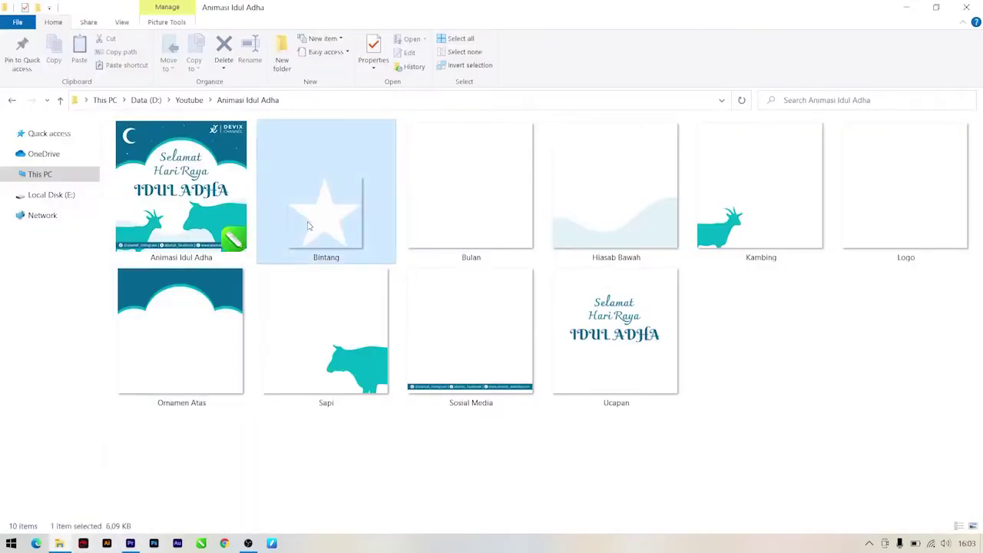
{"action": "left_click", "coordinate": [606, 364], "text": "shift"}
{"action": "mouse_move", "coordinate": [308, 219]}
{"action": "left_mouse_down"}
{"action": "mouse_move", "coordinate": [134, 544]}
{"action": "mouse_move", "coordinate": [171, 226]}
{"action": "left_mouse_up"}
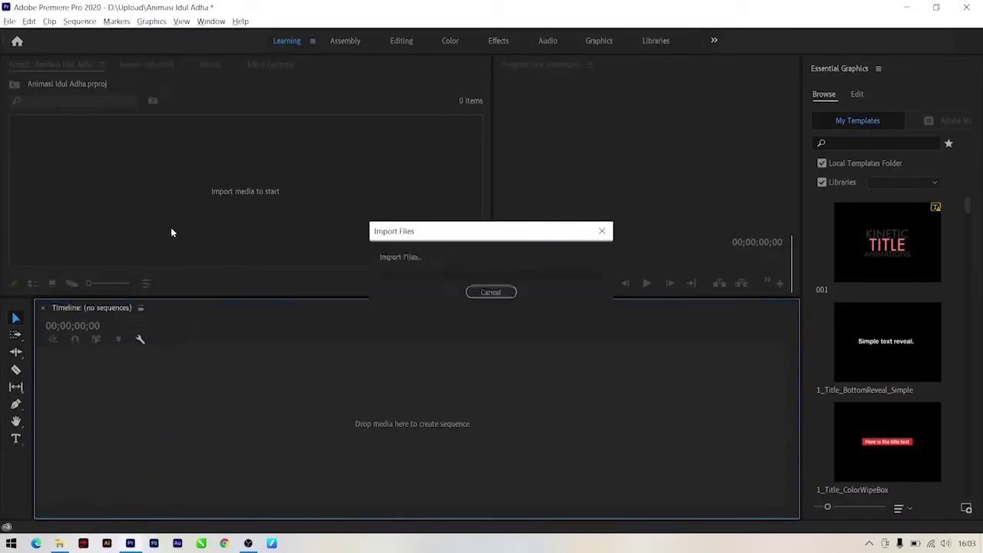
{"action": "left_click", "coordinate": [307, 235]}
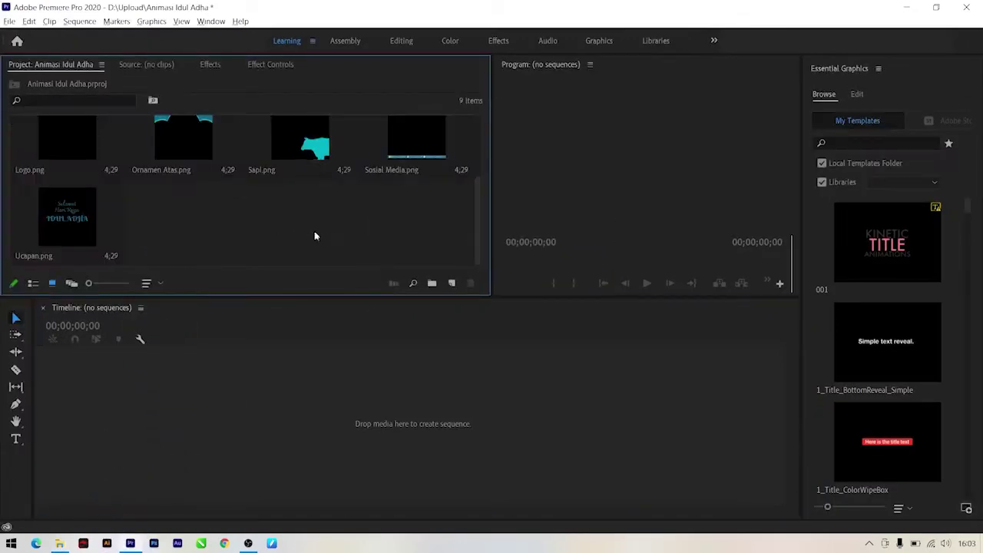
Create a white colour matte named Putih and make a sequence from Ornamen Atas.
{"action": "left_click", "coordinate": [453, 284]}
{"action": "left_click", "coordinate": [470, 397]}
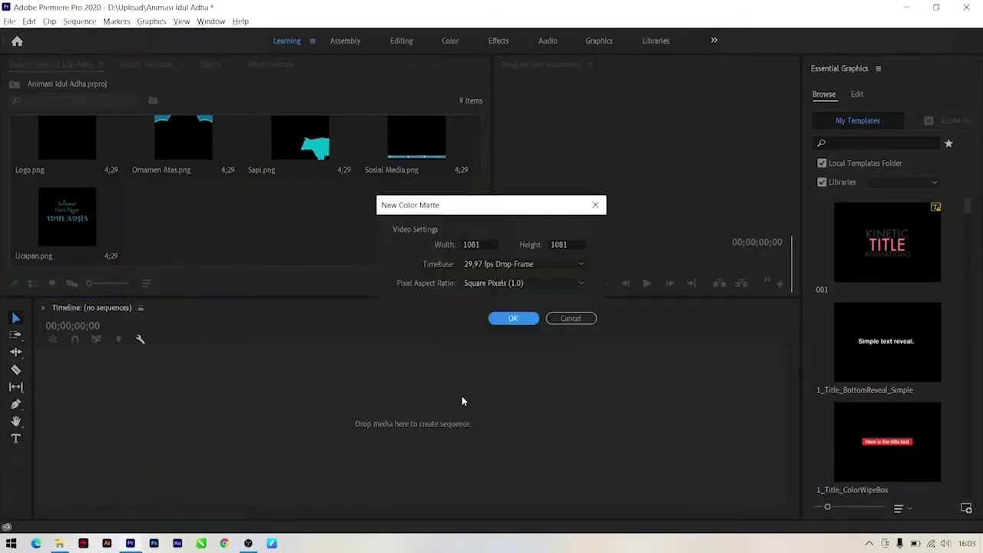
{"action": "left_click", "coordinate": [496, 320]}
{"action": "left_click_drag", "start_coordinate": [342, 349], "coordinate": [300, 362]}
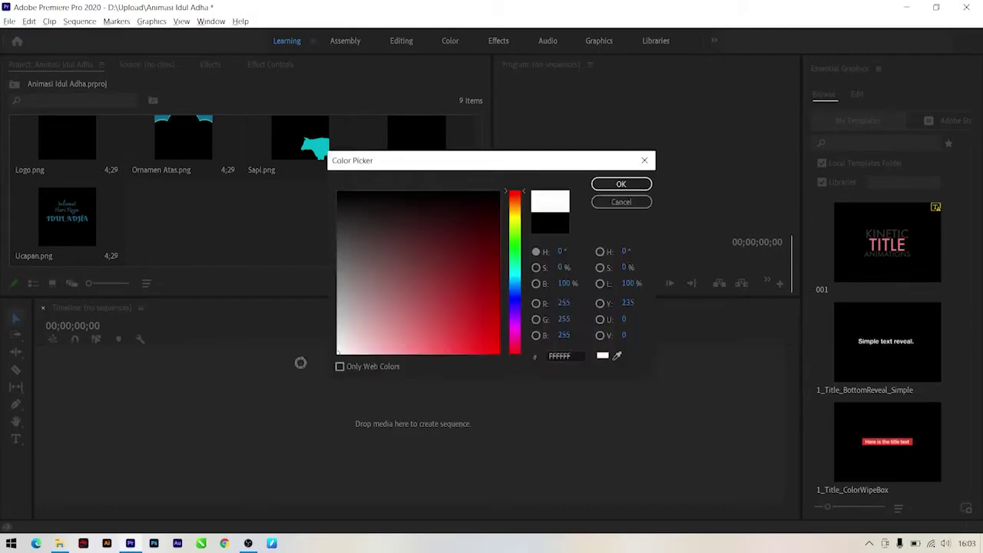
{"action": "left_click", "coordinate": [606, 187]}
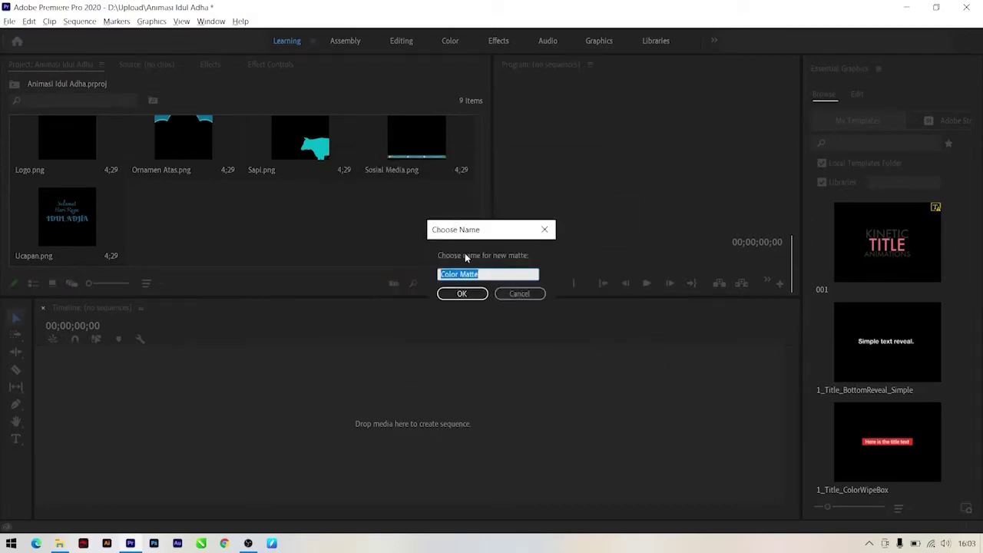
{"action": "type", "text": "Pu"}
{"action": "type", "text": "h"}
{"action": "key", "text": "Return"}
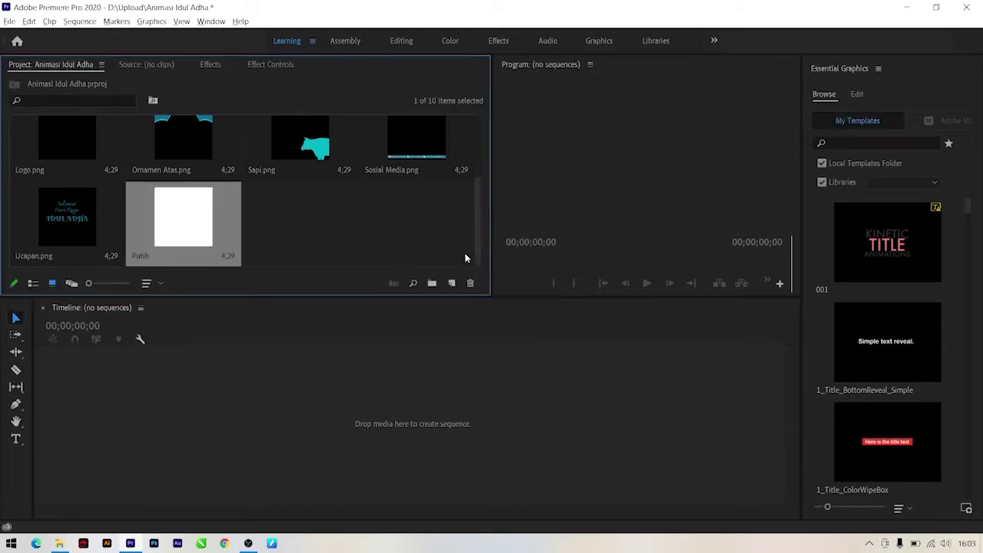
{"action": "left_click", "coordinate": [366, 225]}
{"action": "scroll", "coordinate": [366, 225], "scroll_direction": "up", "scroll_amount": 2}
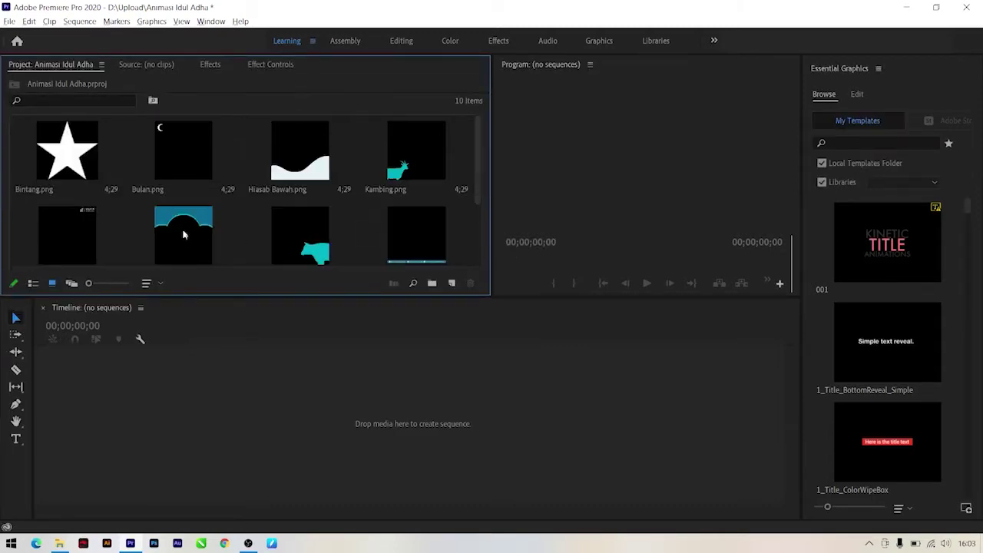
{"action": "left_click_drag", "start_coordinate": [183, 235], "coordinate": [136, 411]}
Move Ornamen Atas up to V2 and place the Putih matte beneath it on V1.
{"action": "left_click_drag", "start_coordinate": [196, 418], "coordinate": [197, 400]}
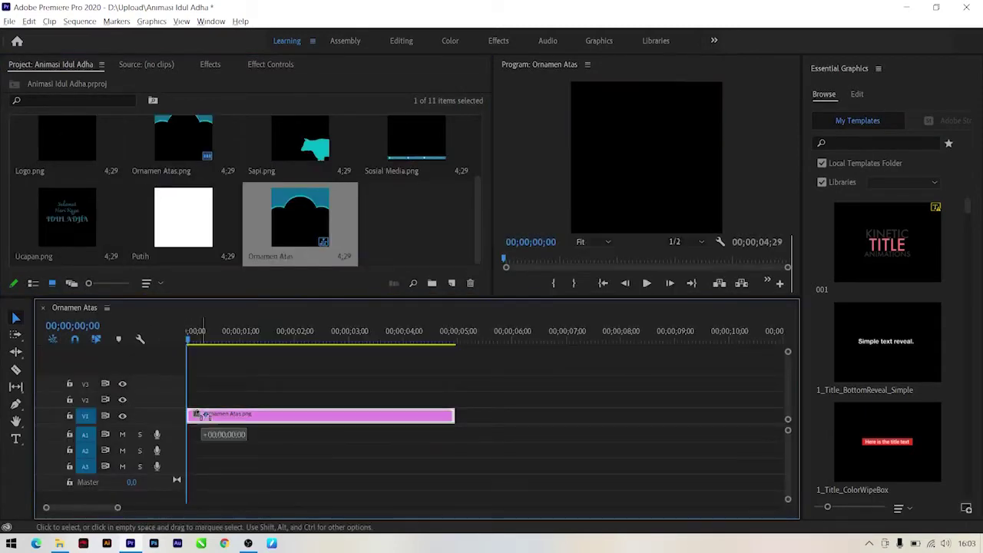
{"action": "left_click_drag", "start_coordinate": [183, 232], "coordinate": [192, 415]}
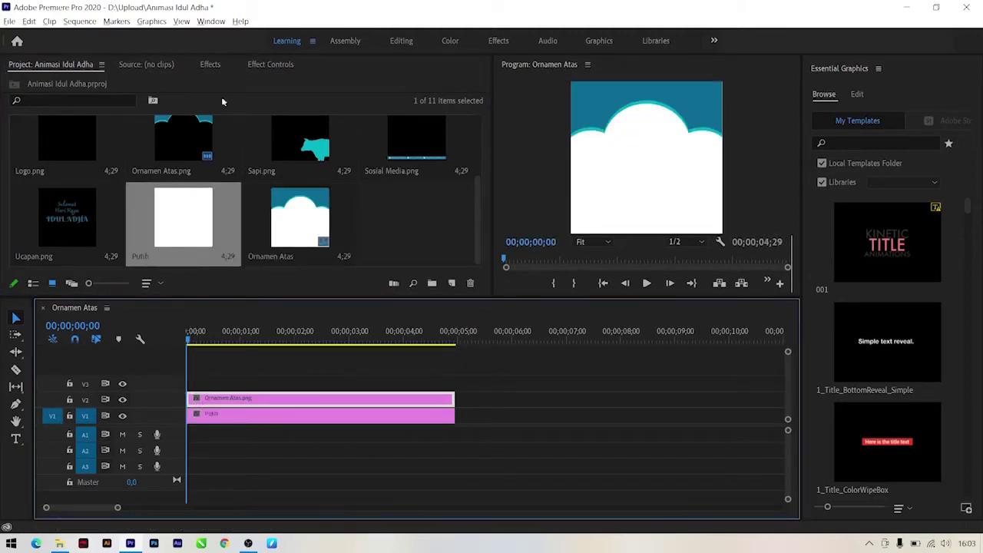
{"action": "left_click", "coordinate": [269, 64]}
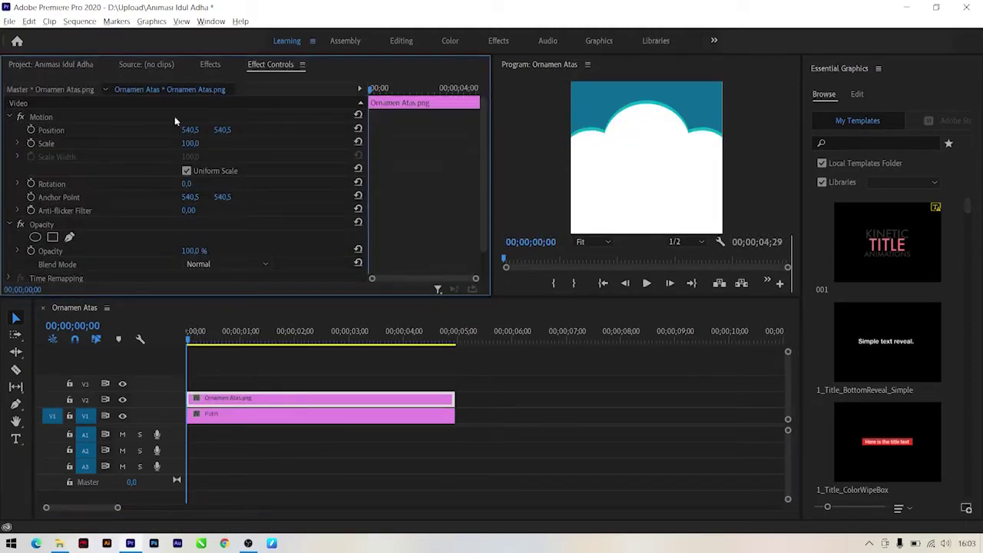
Fade the Putih matte in from black with a Dip to Black transition.
{"action": "left_click", "coordinate": [210, 64]}
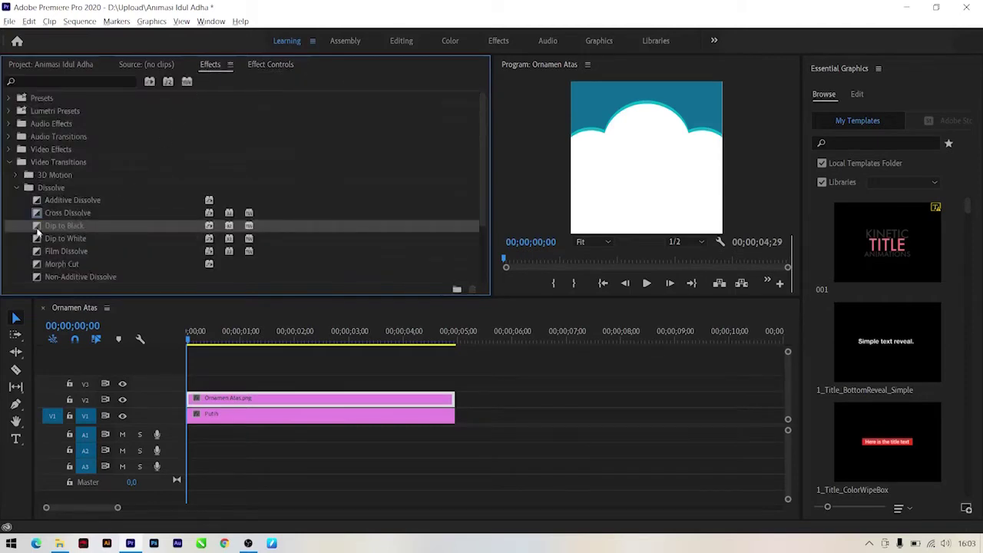
{"action": "left_click_drag", "start_coordinate": [37, 230], "coordinate": [197, 421]}
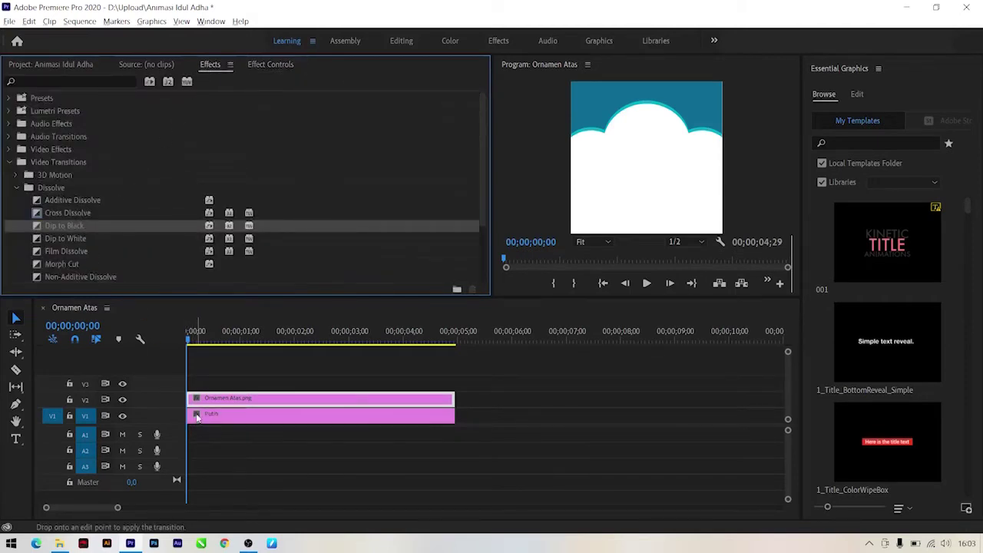
{"action": "left_click_drag", "start_coordinate": [197, 417], "coordinate": [258, 400]}
Shift Ornamen Atas to start near 1 second and play the sequence from there.
{"action": "left_click", "coordinate": [254, 341]}
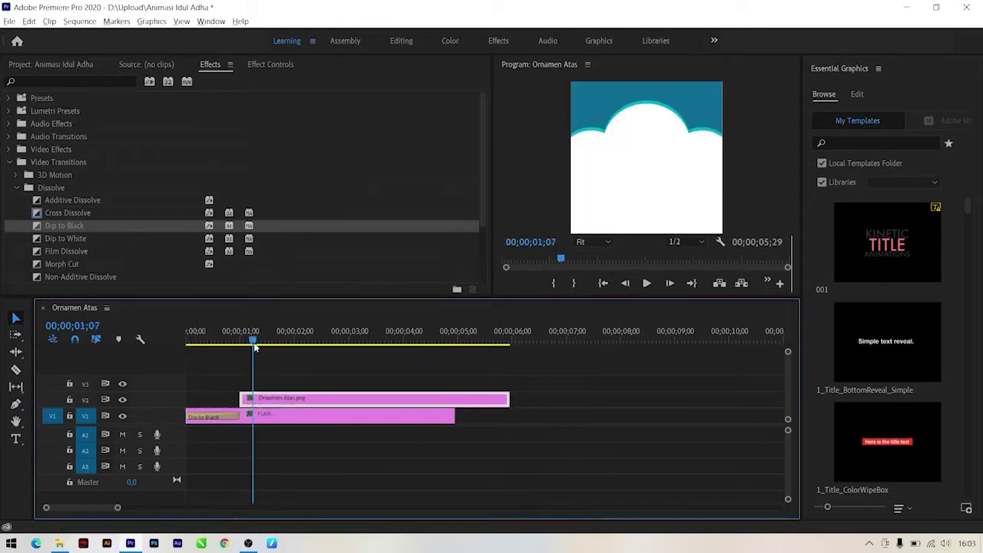
{"action": "left_click", "coordinate": [241, 338]}
{"action": "key", "text": "space"}
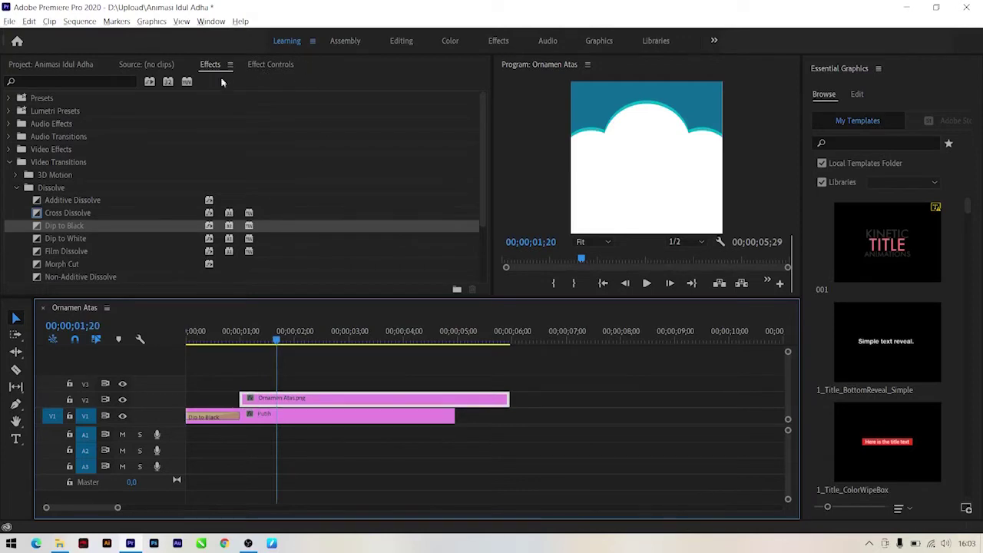
{"action": "left_click", "coordinate": [112, 81]}
Apply the Transform effect to the Ornamen Atas clip.
{"action": "type", "text": "tr"}
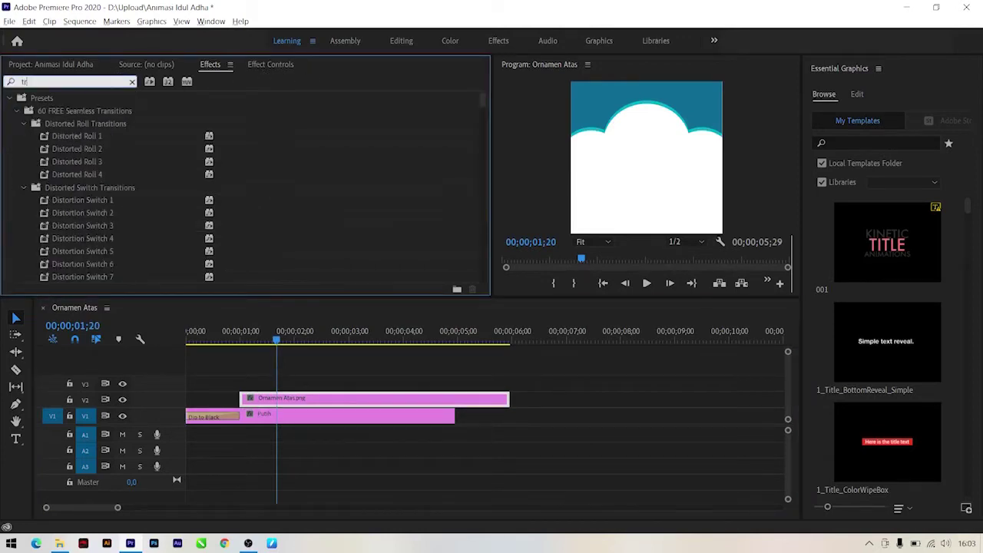
{"action": "type", "text": "ansfor"}
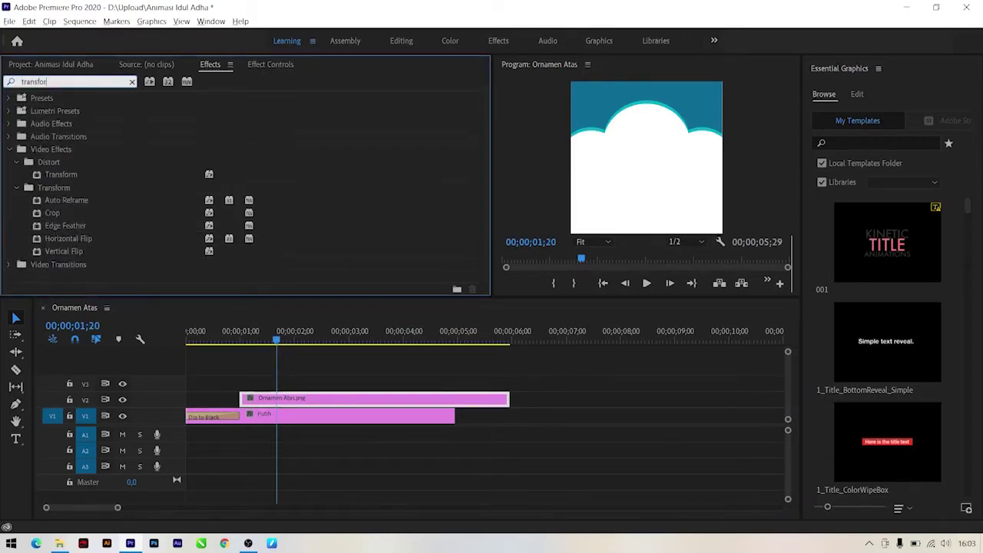
{"action": "left_click_drag", "start_coordinate": [70, 173], "coordinate": [273, 398]}
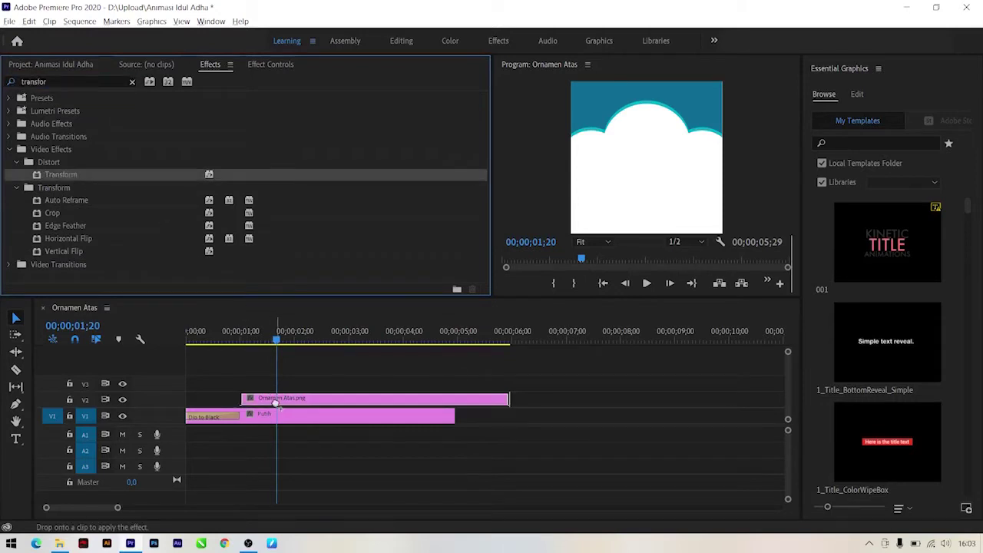
{"action": "left_click", "coordinate": [267, 65]}
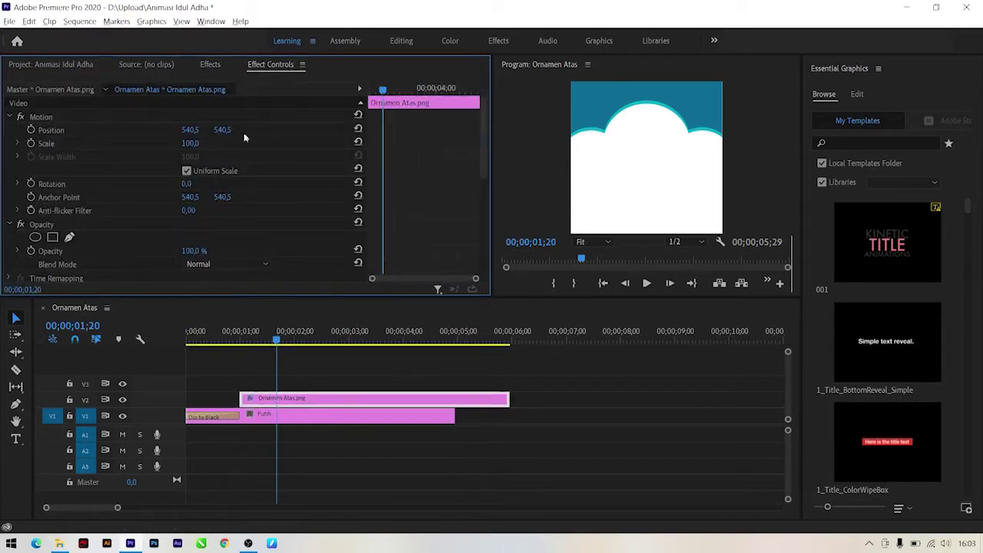
{"action": "scroll", "coordinate": [40, 261], "scroll_direction": "down", "scroll_amount": 3}
{"action": "scroll", "coordinate": [40, 264], "scroll_direction": "down", "scroll_amount": 2}
{"action": "scroll", "coordinate": [40, 264], "scroll_direction": "down", "scroll_amount": 1}
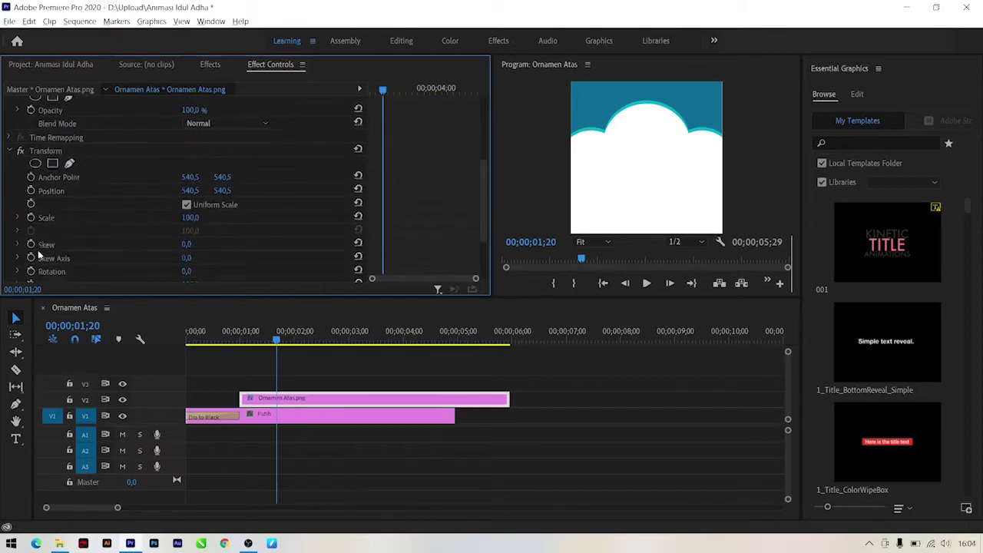
Add a Position keyframe at 01;20 and set the Transform Shutter Angle to 300.
{"action": "left_click", "coordinate": [32, 192]}
{"action": "scroll", "coordinate": [31, 215], "scroll_direction": "down", "scroll_amount": 3}
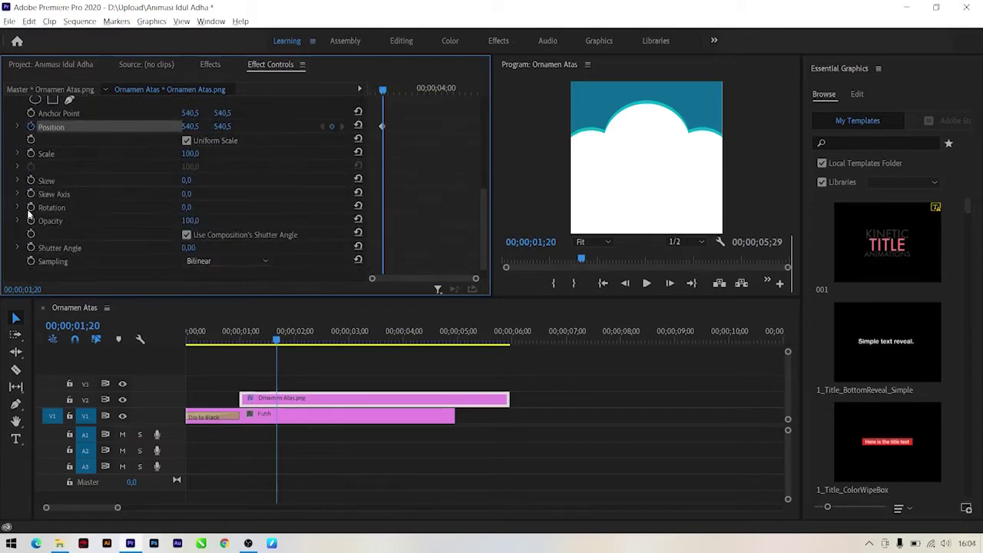
{"action": "left_click", "coordinate": [192, 248]}
{"action": "type", "text": "30"}
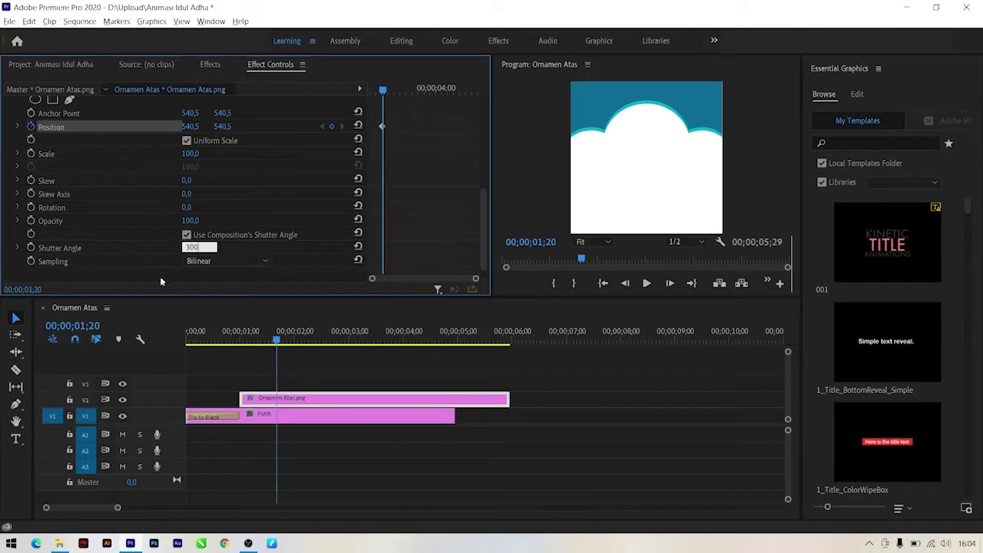
{"action": "left_click", "coordinate": [157, 275]}
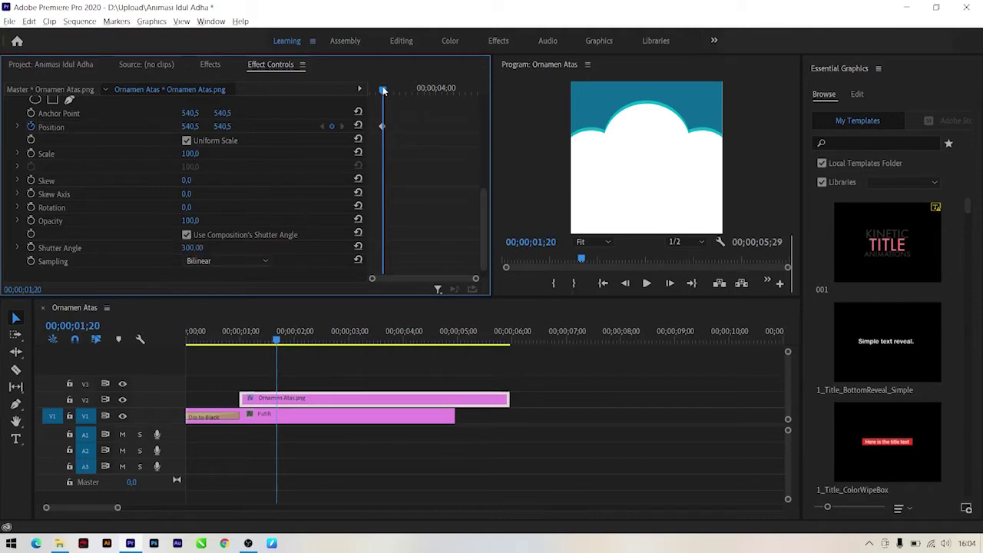
At 01;00, raise the ornament above the frame and ease in that Position keyframe.
{"action": "left_click_drag", "start_coordinate": [383, 90], "coordinate": [369, 91]}
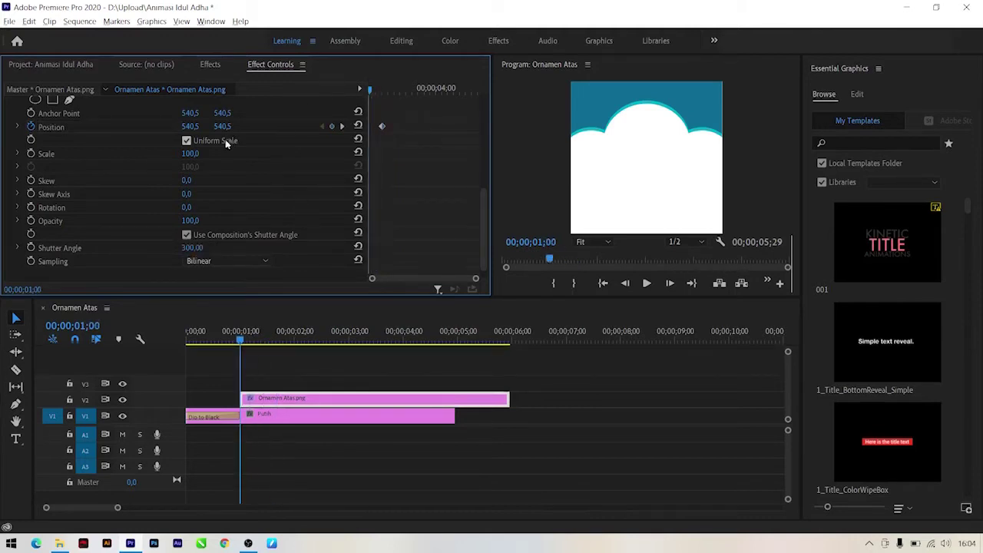
{"action": "left_click_drag", "start_coordinate": [222, 126], "coordinate": [154, 126]}
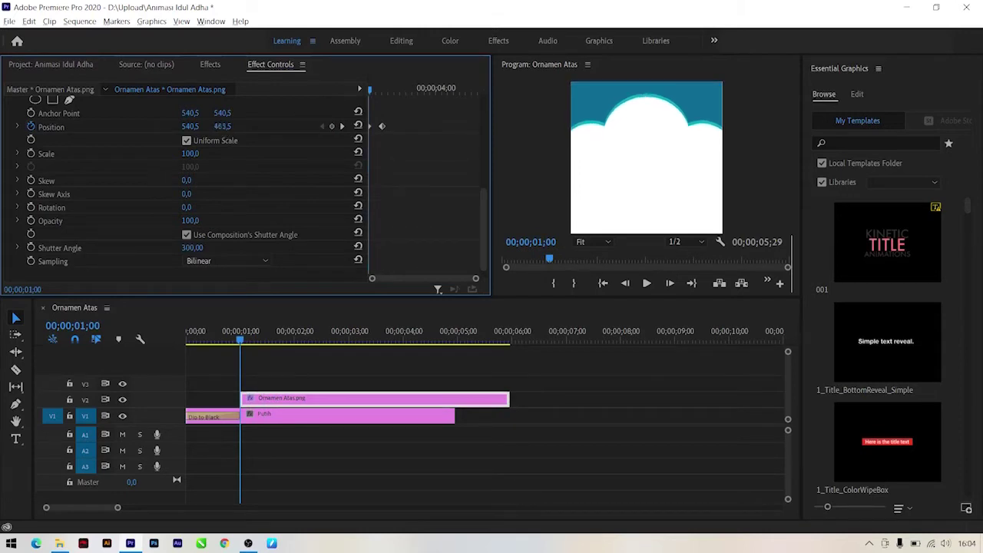
{"action": "mouse_move", "coordinate": [222, 126]}
{"action": "left_mouse_down"}
{"action": "mouse_move", "coordinate": [259, 125]}
{"action": "mouse_move", "coordinate": [214, 126]}
{"action": "left_mouse_up"}
{"action": "right_click", "coordinate": [382, 126]}
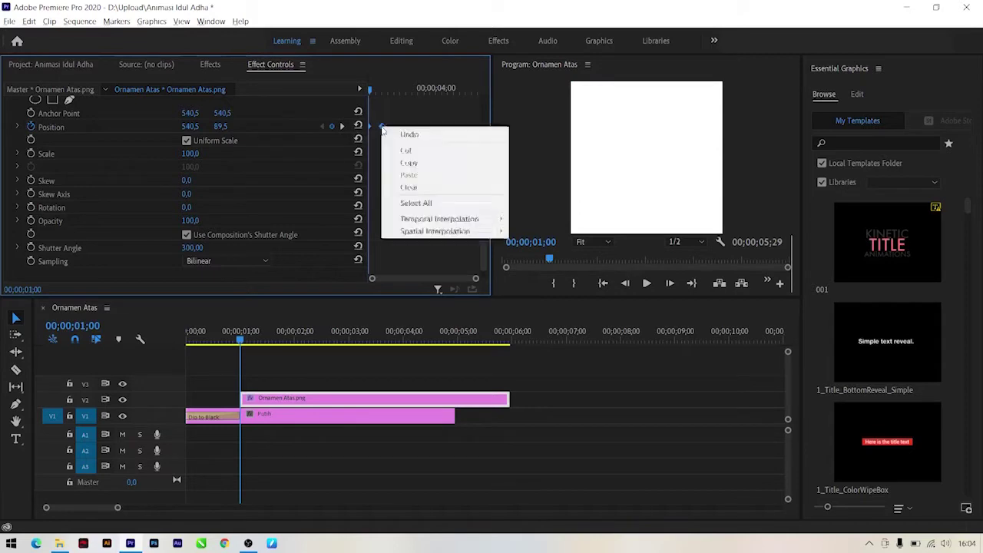
{"action": "mouse_move", "coordinate": [499, 219]}
{"action": "left_click", "coordinate": [536, 284]}
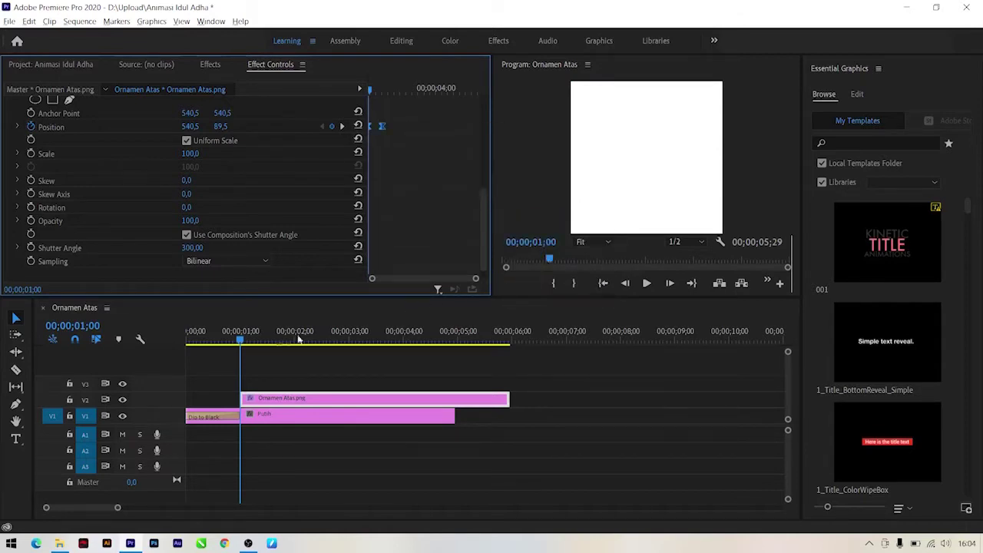
Preview the ornament's slide-in by scrubbing and stepping back from 01;20.
{"action": "left_click", "coordinate": [227, 343]}
{"action": "left_click_drag", "start_coordinate": [226, 345], "coordinate": [271, 345]}
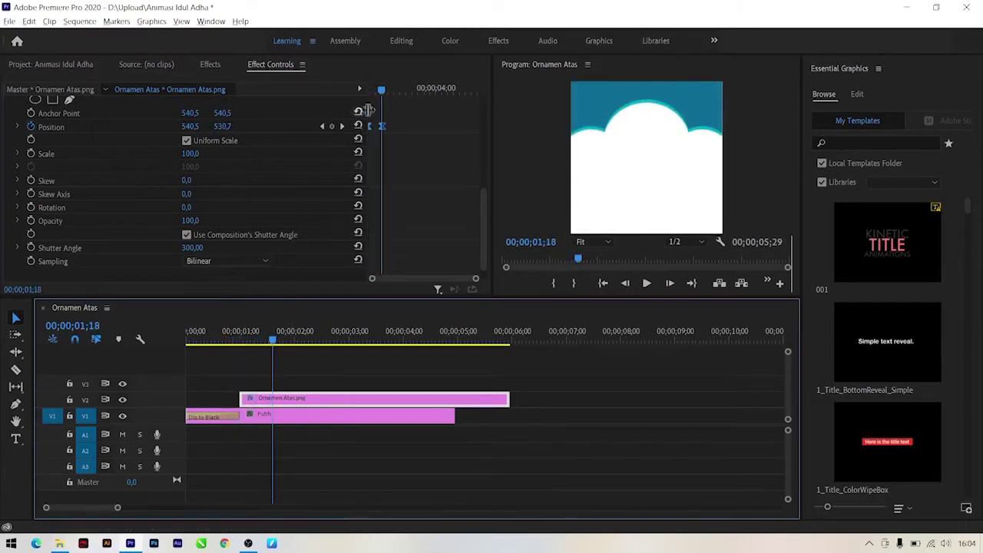
{"action": "left_click", "coordinate": [384, 89]}
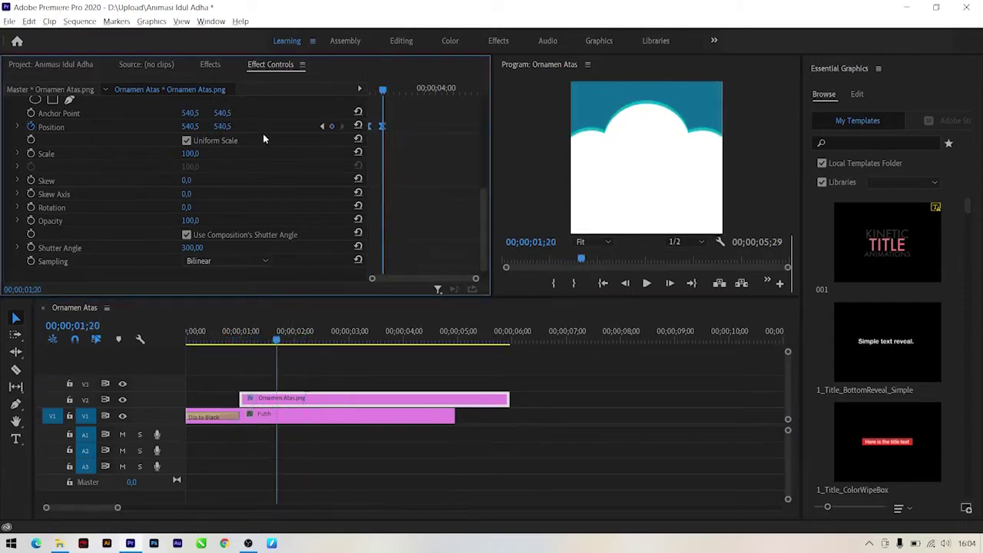
{"action": "key", "text": "shift+Left"}
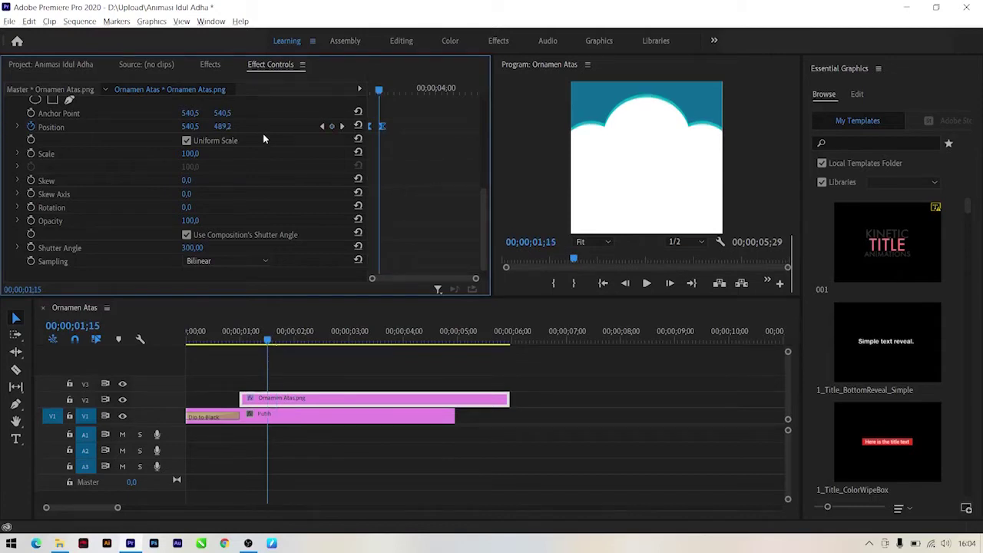
{"action": "key", "text": "shift+Left"}
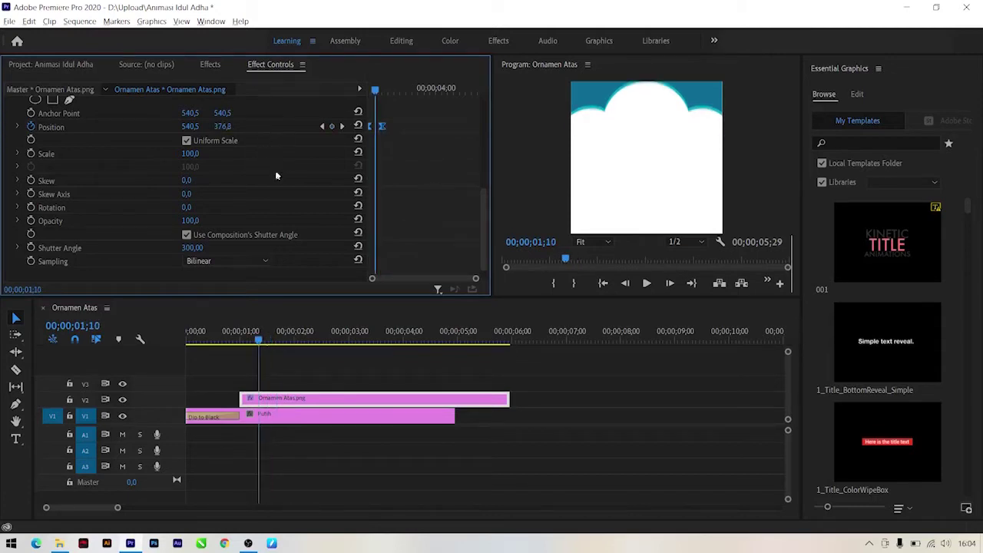
{"action": "left_click", "coordinate": [212, 66]}
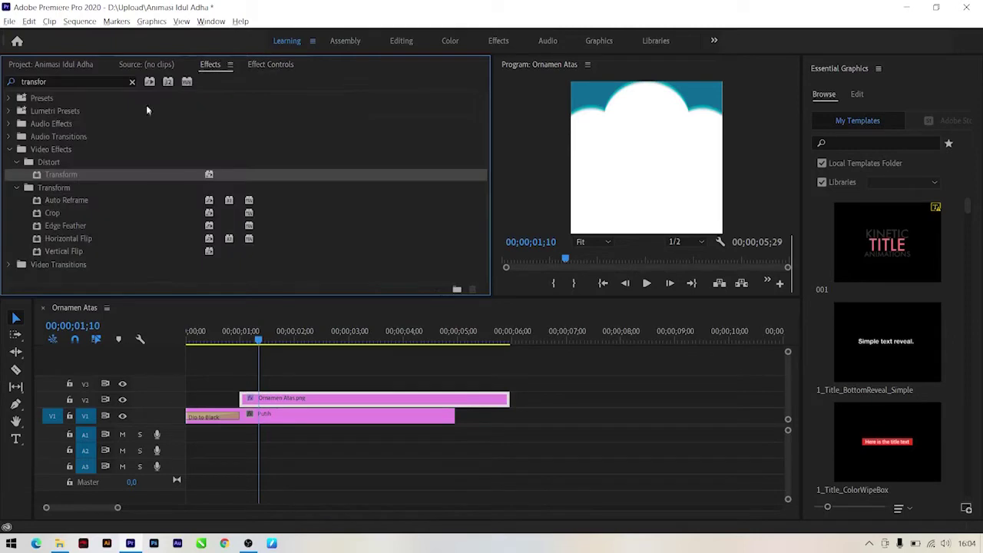
Drop Hiasab Bawah.png onto track V3 at the playhead and step forward to preview it.
{"action": "left_click", "coordinate": [48, 66]}
{"action": "scroll", "coordinate": [214, 192], "scroll_direction": "up", "scroll_amount": 5}
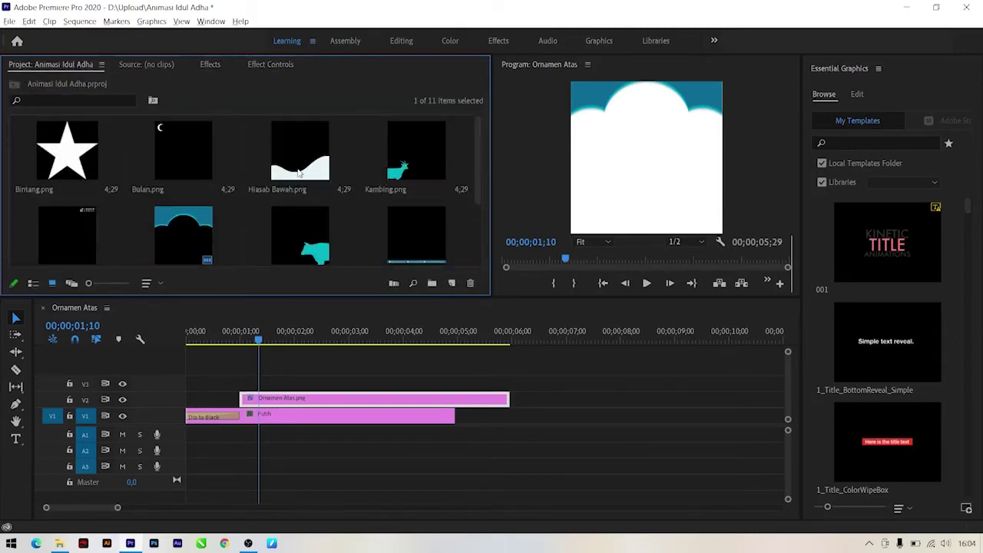
{"action": "left_click_drag", "start_coordinate": [299, 173], "coordinate": [279, 353]}
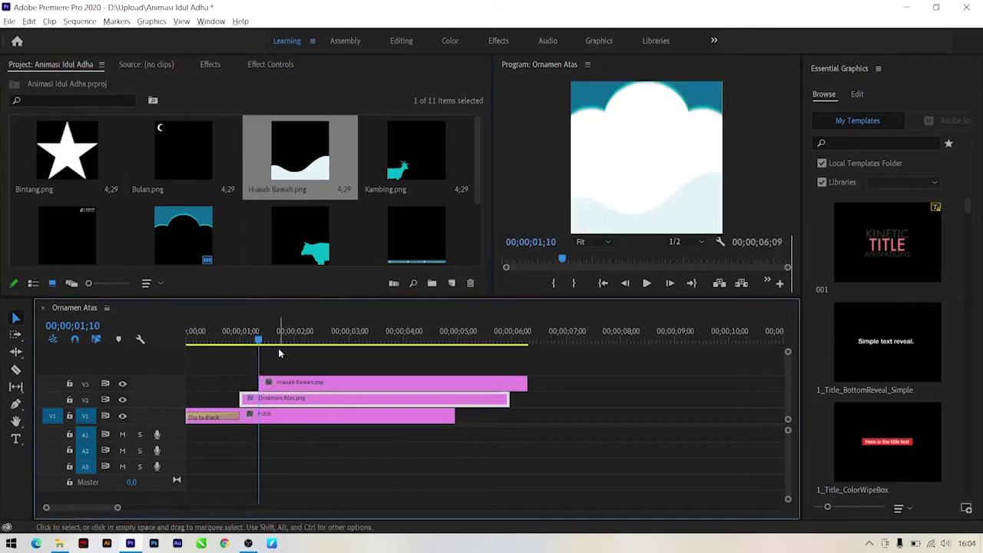
{"action": "key", "text": "shift+Right"}
{"action": "key", "text": "shift+Right"}
{"action": "key", "text": "shift+Right"}
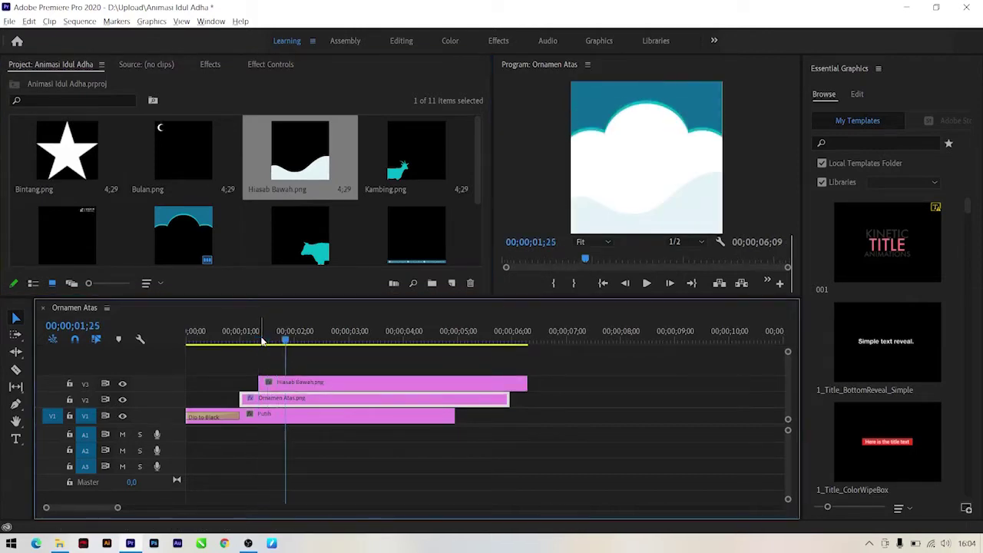
{"action": "key", "text": "shift+Right"}
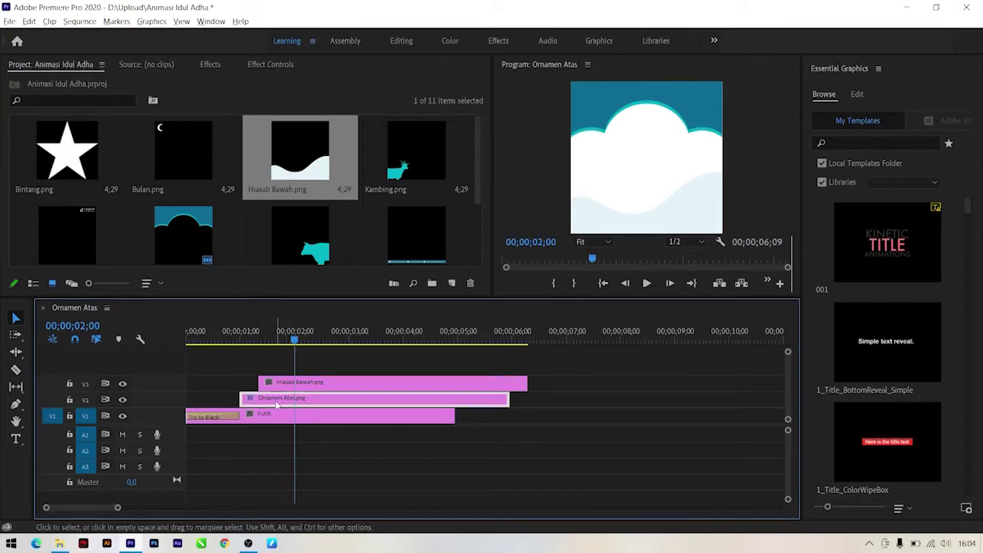
Apply the Transform effect to the Hiasab Bawah clip on V3.
{"action": "left_click", "coordinate": [212, 65]}
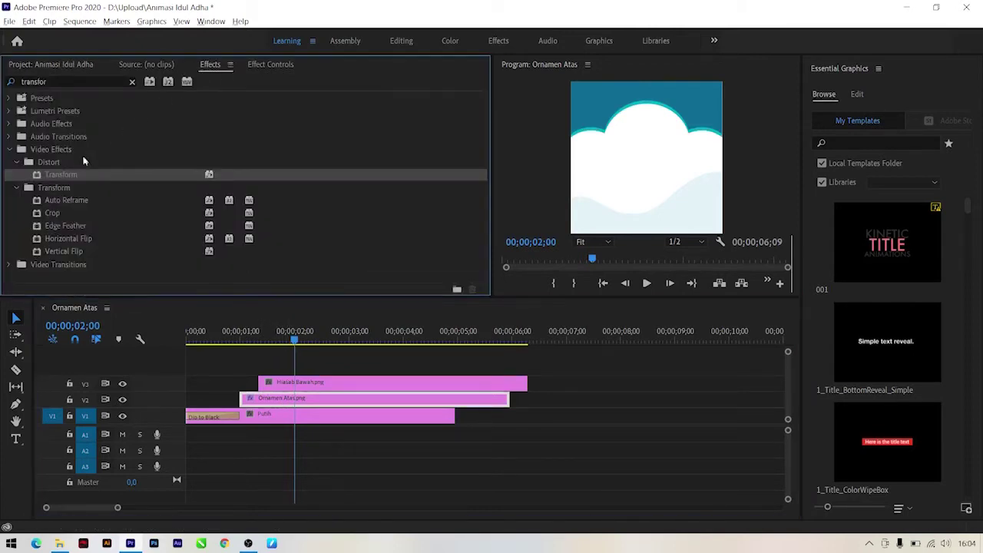
{"action": "left_click_drag", "start_coordinate": [72, 176], "coordinate": [290, 383]}
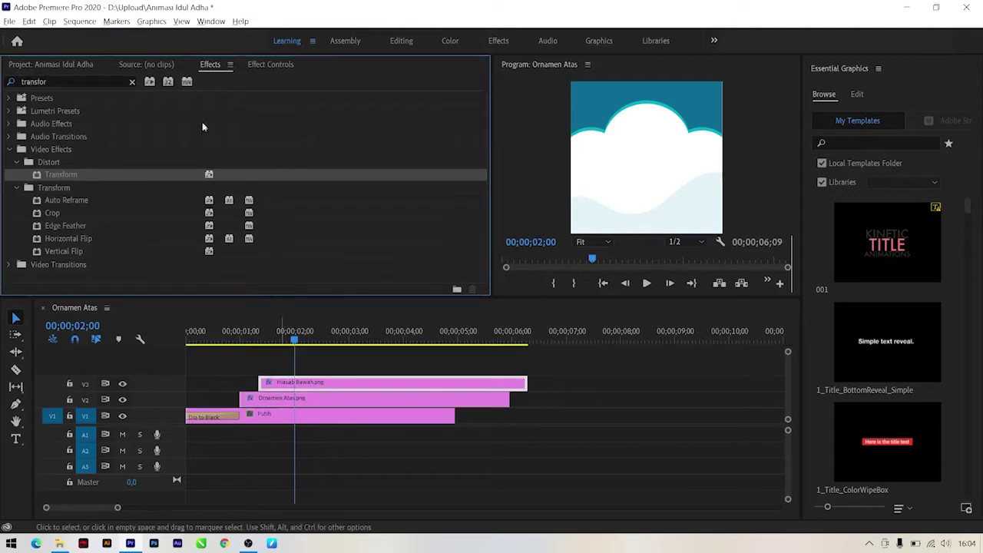
{"action": "left_click", "coordinate": [254, 64]}
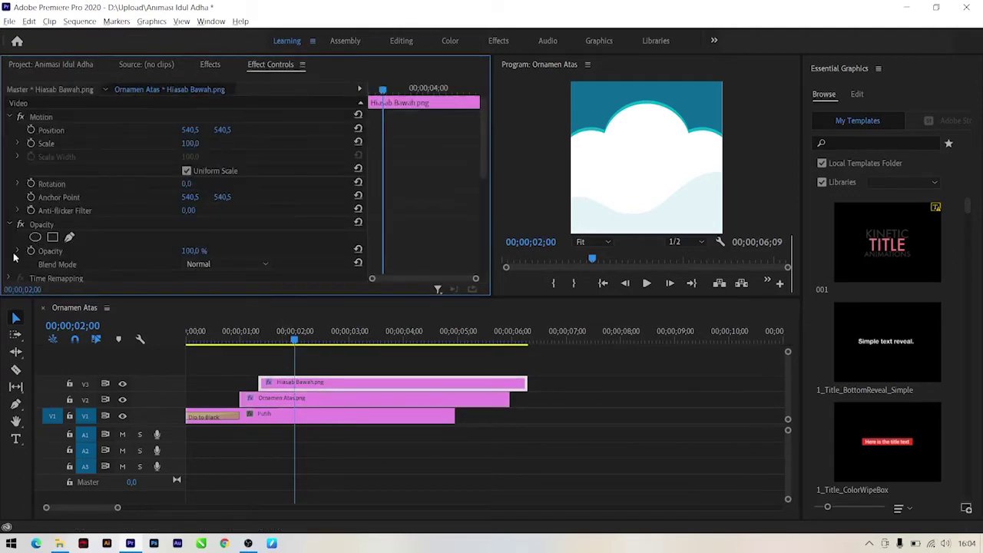
{"action": "scroll", "coordinate": [13, 259], "scroll_direction": "down", "scroll_amount": 3}
{"action": "scroll", "coordinate": [13, 259], "scroll_direction": "down", "scroll_amount": 2}
{"action": "scroll", "coordinate": [13, 258], "scroll_direction": "down", "scroll_amount": 3}
{"action": "scroll", "coordinate": [13, 259], "scroll_direction": "down", "scroll_amount": 1}
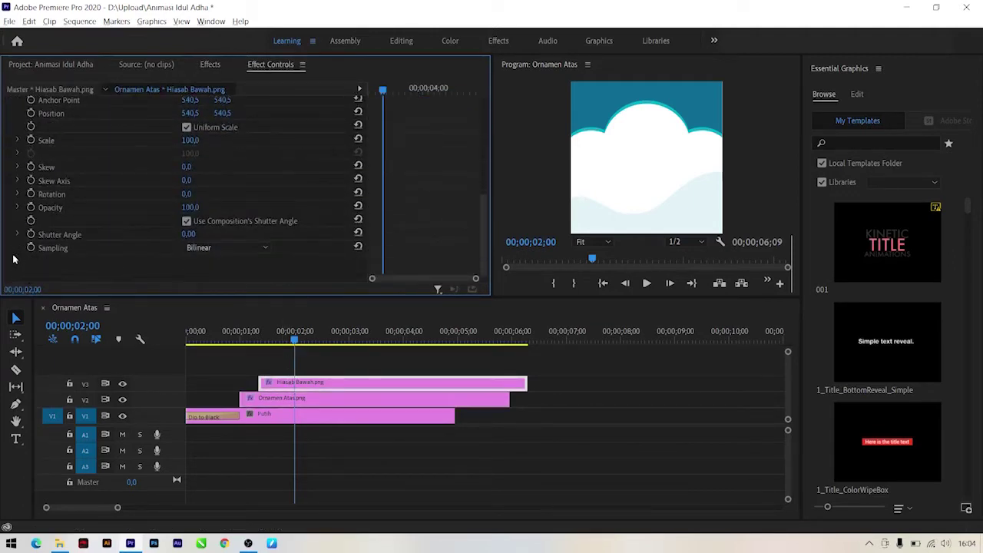
{"action": "scroll", "coordinate": [31, 185], "scroll_direction": "up", "scroll_amount": 2}
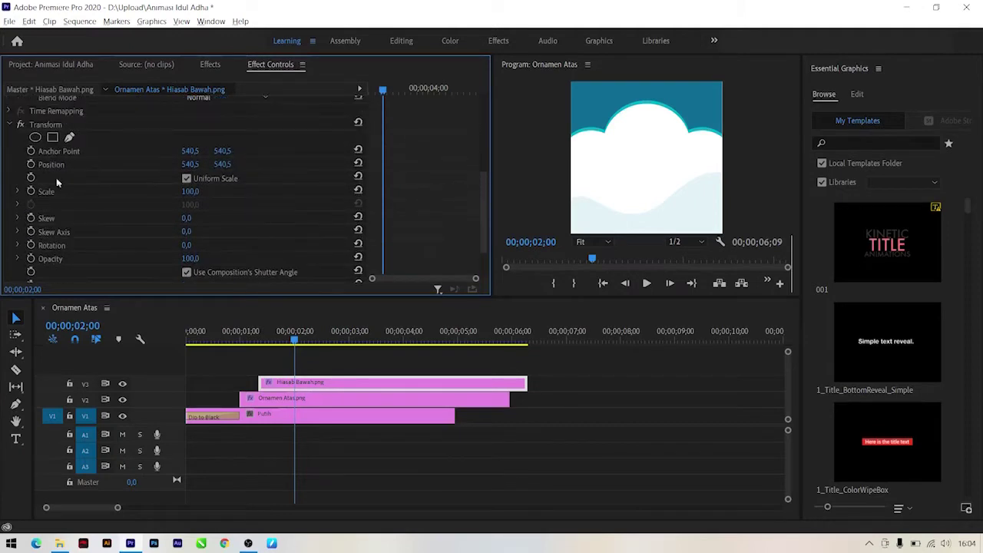
Add a Position keyframe at 02;00 and set the Shutter Angle to 300.
{"action": "left_click", "coordinate": [30, 165]}
{"action": "scroll", "coordinate": [23, 198], "scroll_direction": "down", "scroll_amount": 1}
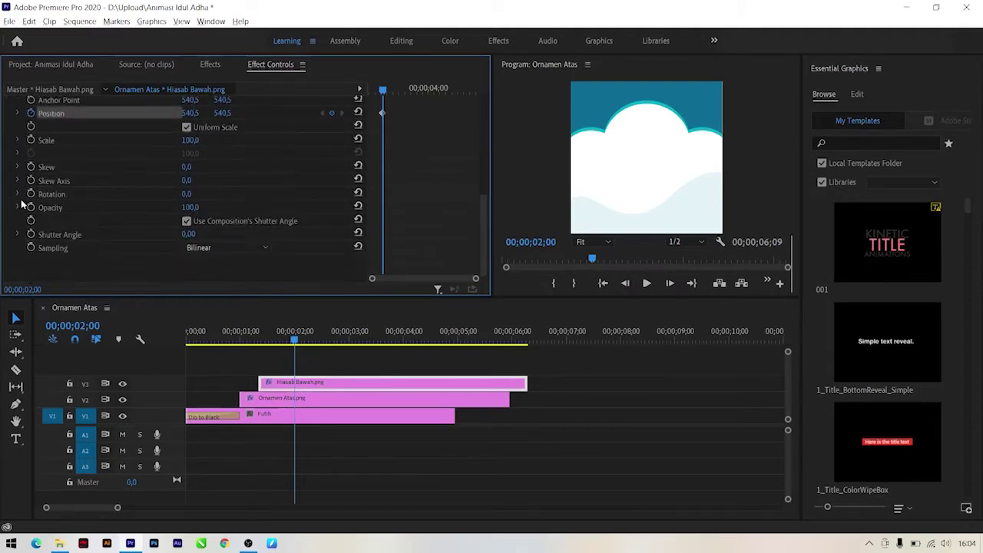
{"action": "left_click", "coordinate": [198, 232]}
{"action": "type", "text": "3"}
{"action": "key", "text": "Return"}
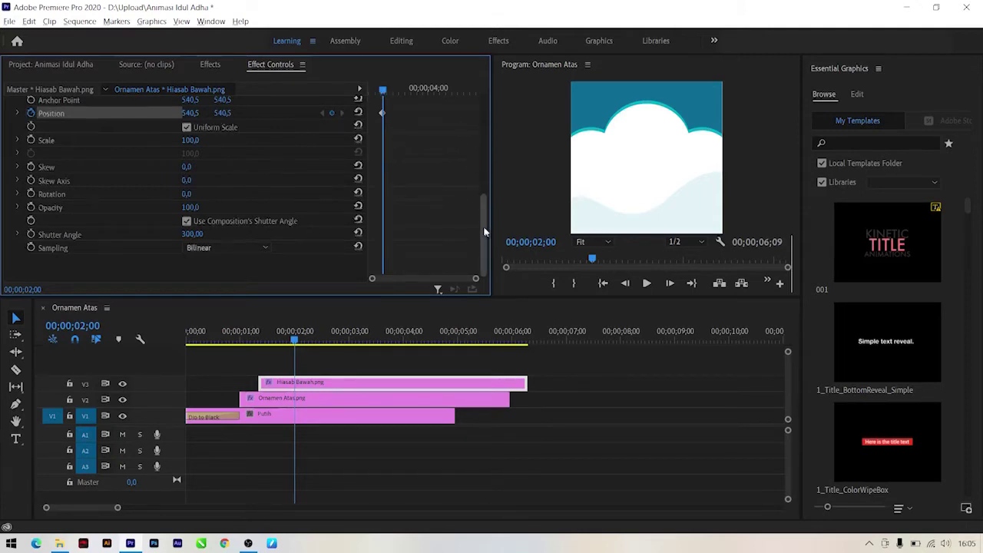
At 01;10, drop the wave to Position Y 1041,5 and give that keyframe Ease In.
{"action": "scroll", "coordinate": [484, 230], "scroll_direction": "up", "scroll_amount": 3}
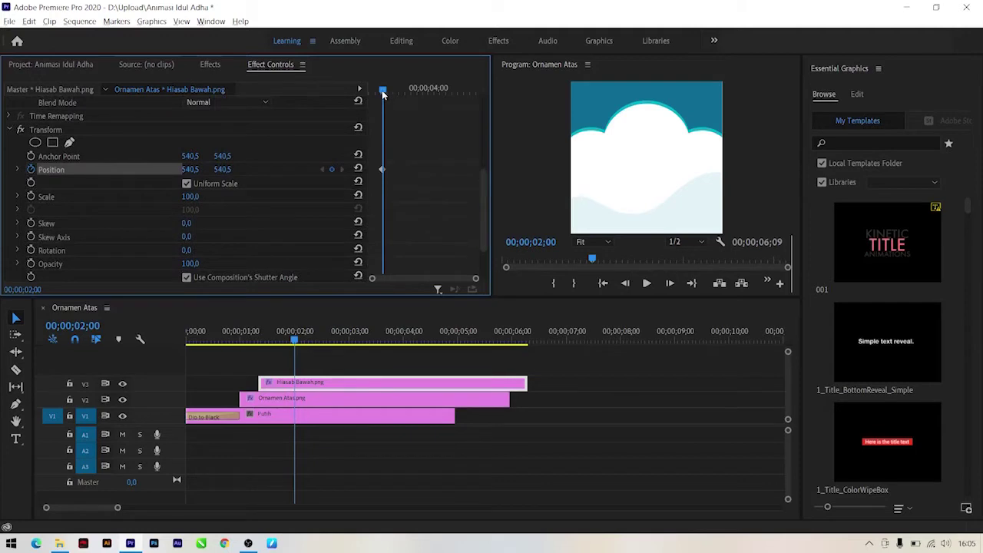
{"action": "left_click_drag", "start_coordinate": [383, 92], "coordinate": [304, 95]}
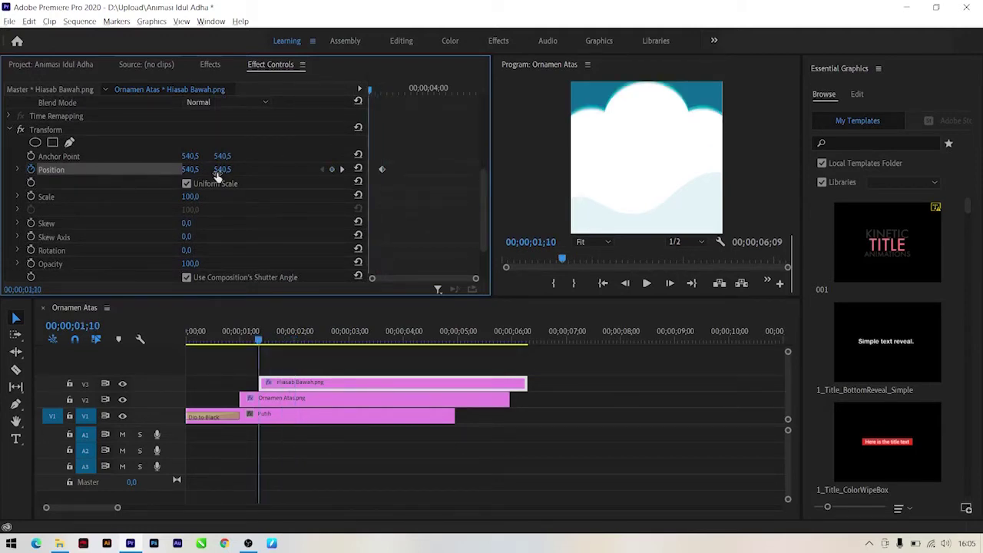
{"action": "left_click_drag", "start_coordinate": [222, 169], "coordinate": [322, 169]}
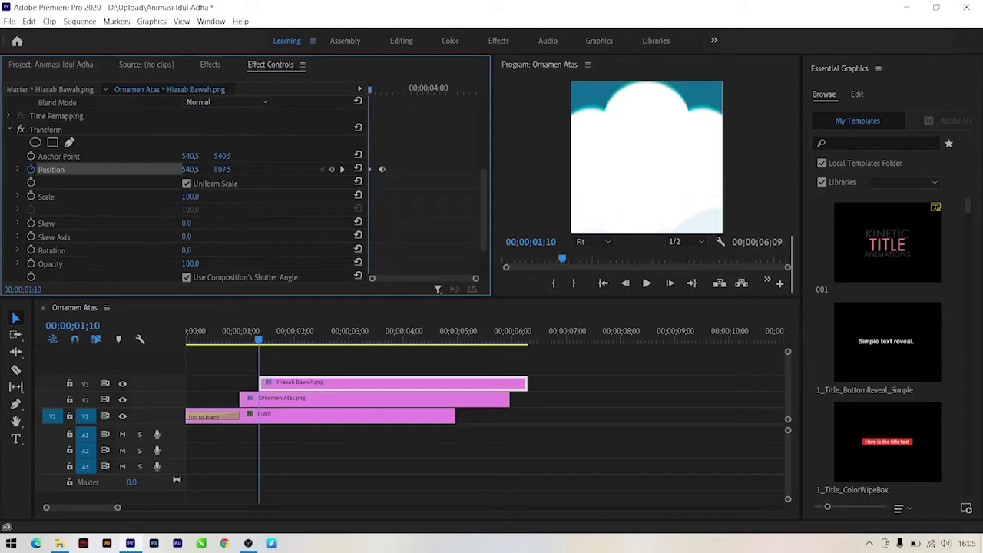
{"action": "left_click_drag", "start_coordinate": [230, 169], "coordinate": [234, 176]}
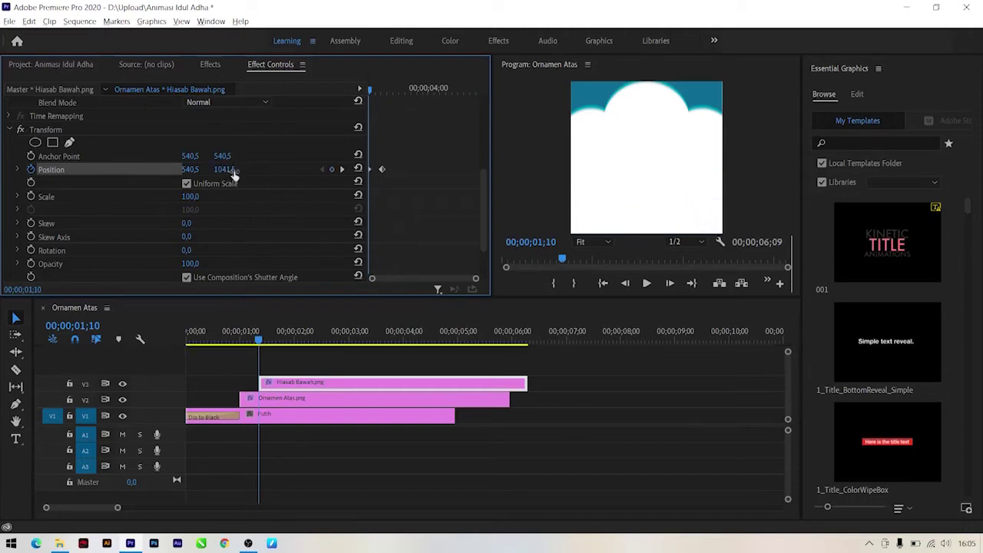
{"action": "right_click", "coordinate": [382, 169]}
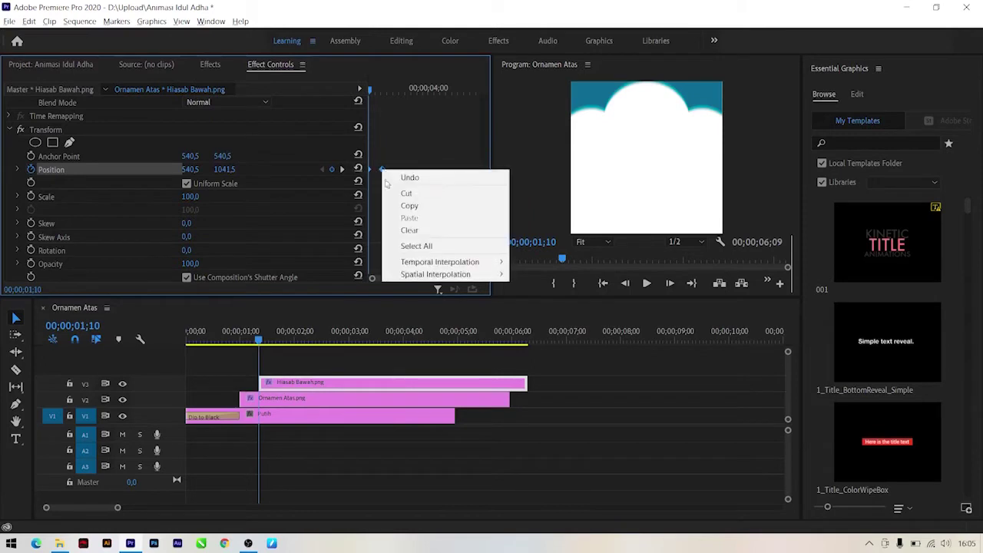
{"action": "mouse_move", "coordinate": [441, 264]}
{"action": "left_click", "coordinate": [537, 326]}
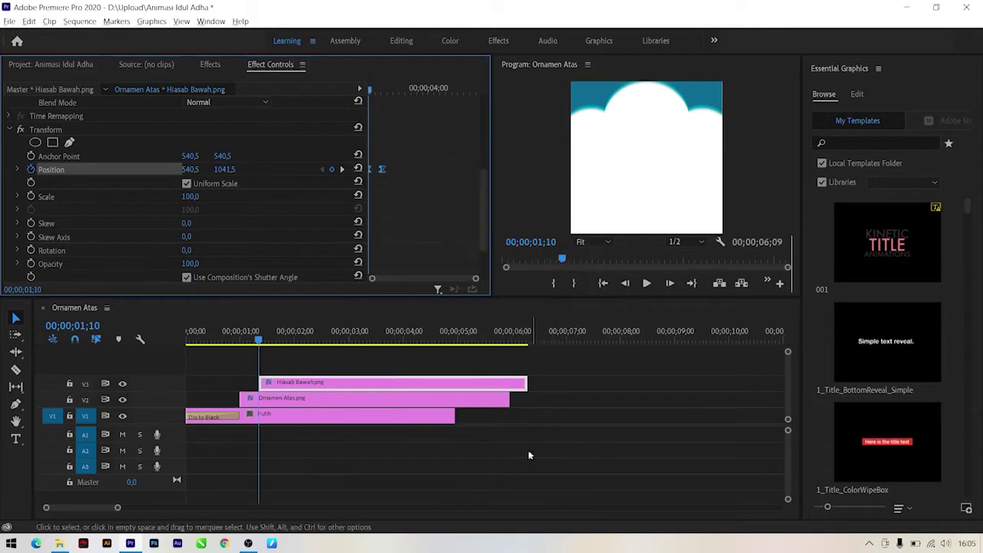
{"action": "left_click", "coordinate": [502, 464]}
{"action": "left_click_drag", "start_coordinate": [236, 338], "coordinate": [290, 349]}
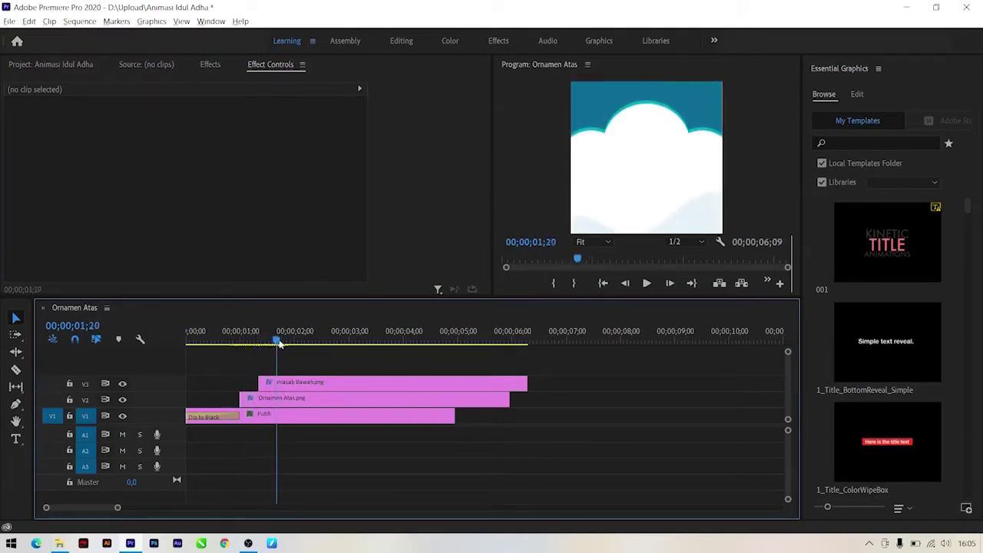
Scrub the Hiasab Bawah slide-up between 01;10 and 01;22.
{"action": "left_click_drag", "start_coordinate": [291, 348], "coordinate": [280, 342]}
{"action": "left_click", "coordinate": [301, 382]}
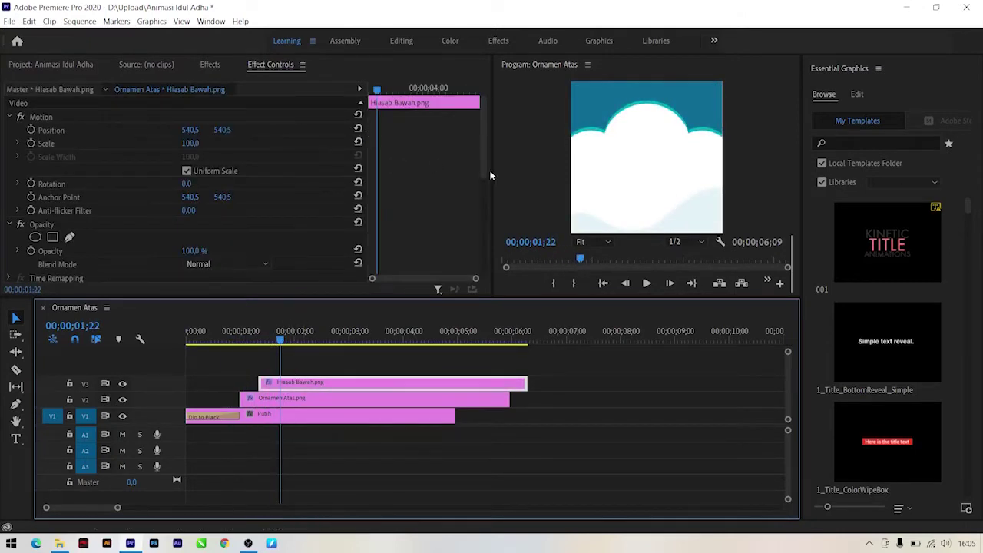
{"action": "left_click_drag", "start_coordinate": [490, 175], "coordinate": [482, 231]}
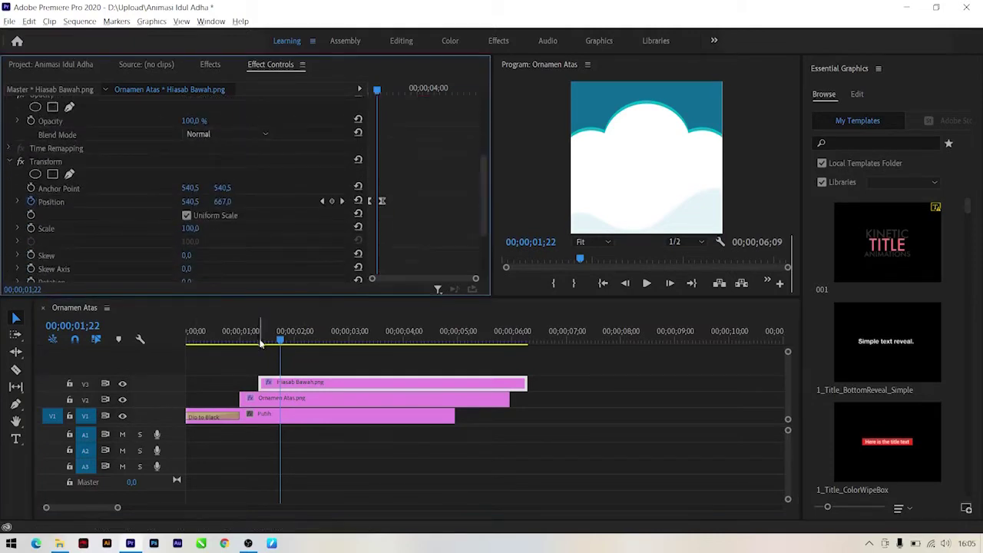
{"action": "left_click_drag", "start_coordinate": [261, 343], "coordinate": [257, 323]}
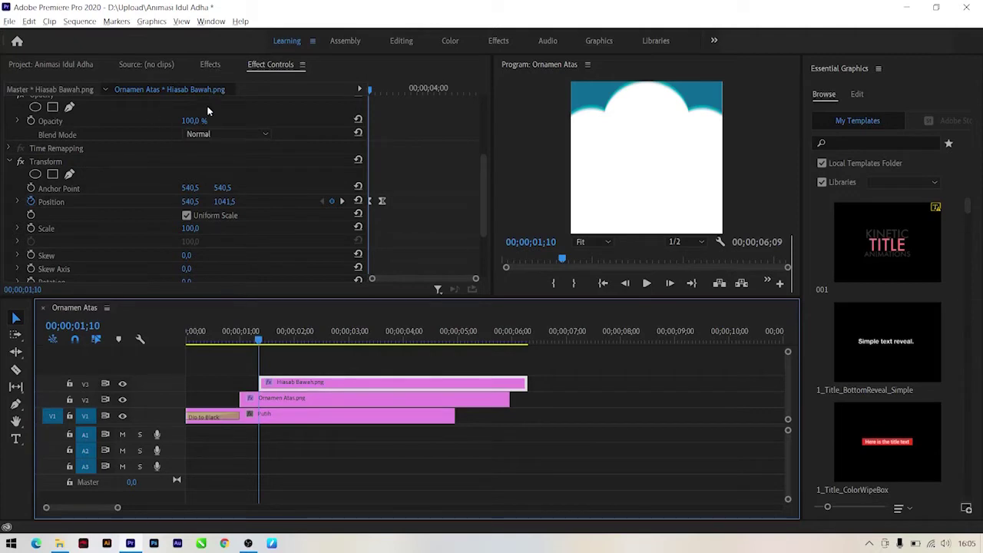
Show the project's media bin of layer images and clear its selection.
{"action": "left_click", "coordinate": [67, 64]}
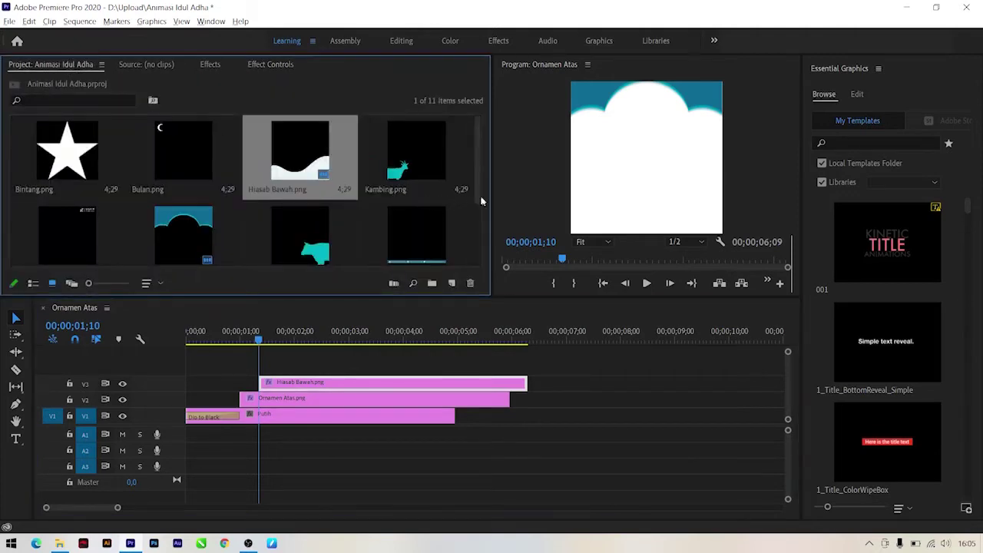
{"action": "left_click_drag", "start_coordinate": [478, 192], "coordinate": [489, 248]}
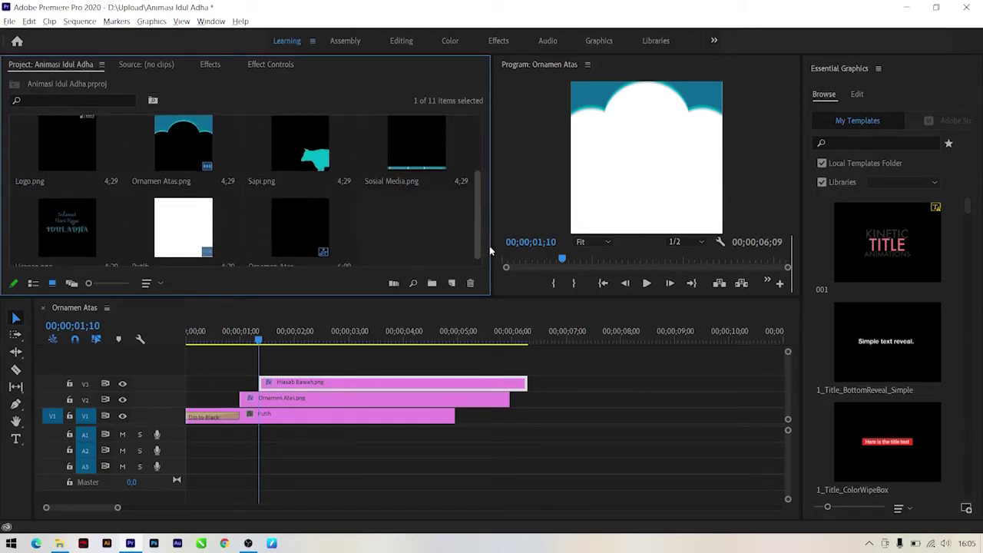
{"action": "scroll", "coordinate": [490, 251], "scroll_direction": "up", "scroll_amount": 2}
{"action": "scroll", "coordinate": [489, 226], "scroll_direction": "up", "scroll_amount": 2}
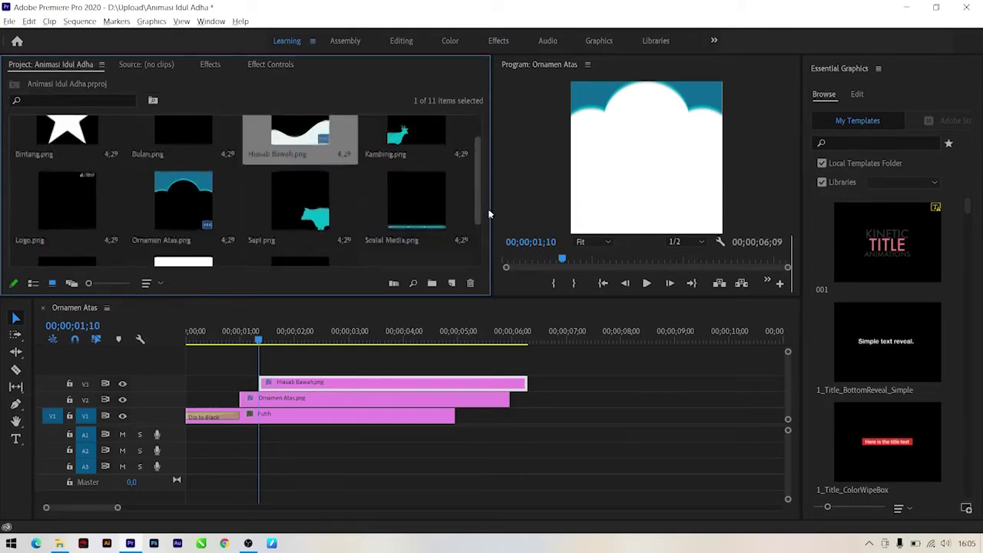
{"action": "scroll", "coordinate": [489, 207], "scroll_direction": "up", "scroll_amount": 1}
{"action": "left_click", "coordinate": [460, 203]}
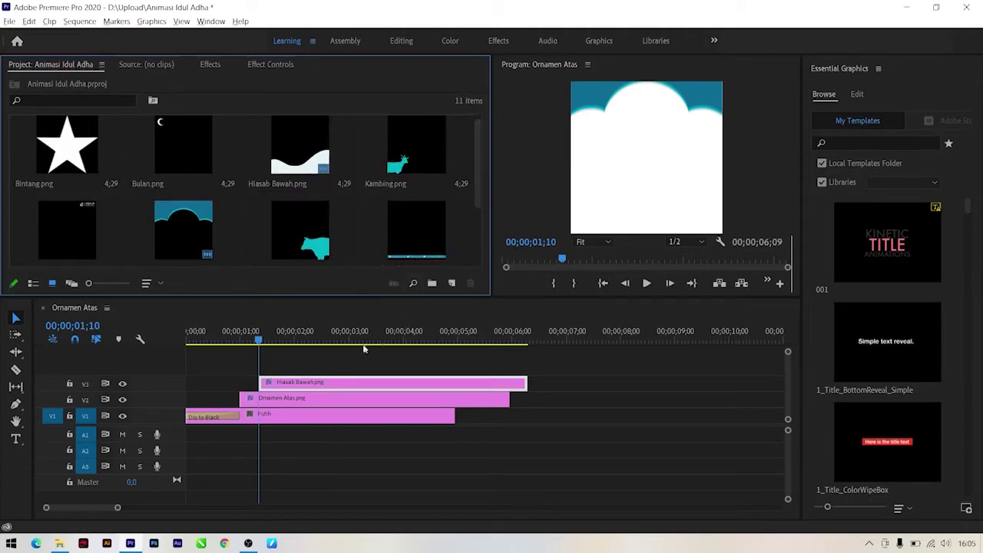
{"action": "left_click", "coordinate": [299, 392]}
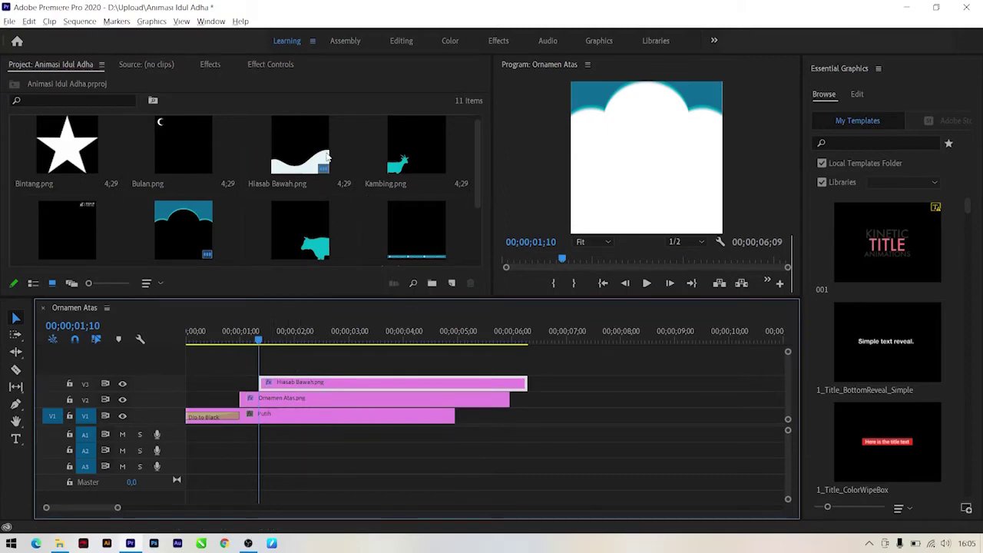
Check the ornament and wave resting positions at 02;00, then return to the media bin.
{"action": "left_click", "coordinate": [269, 64]}
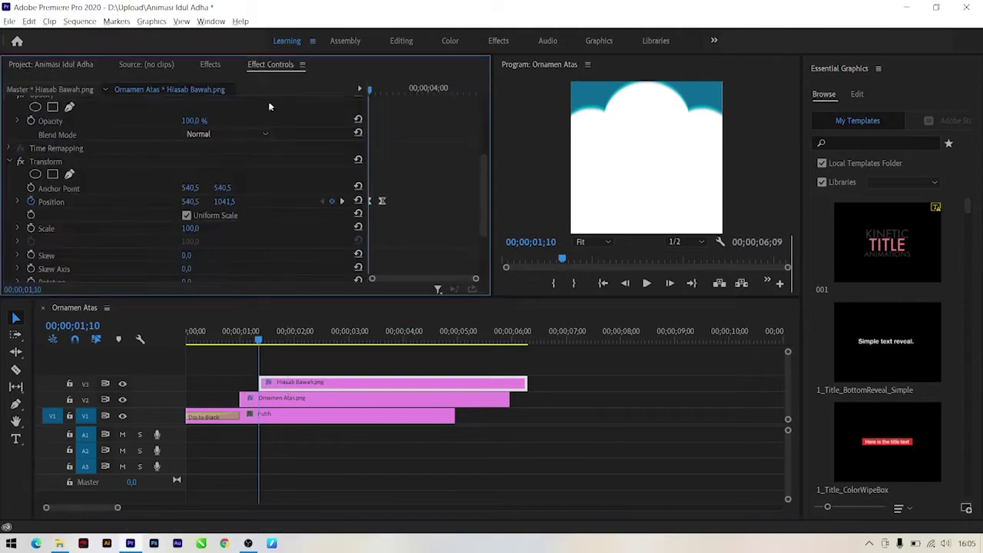
{"action": "left_click_drag", "start_coordinate": [392, 95], "coordinate": [382, 91]}
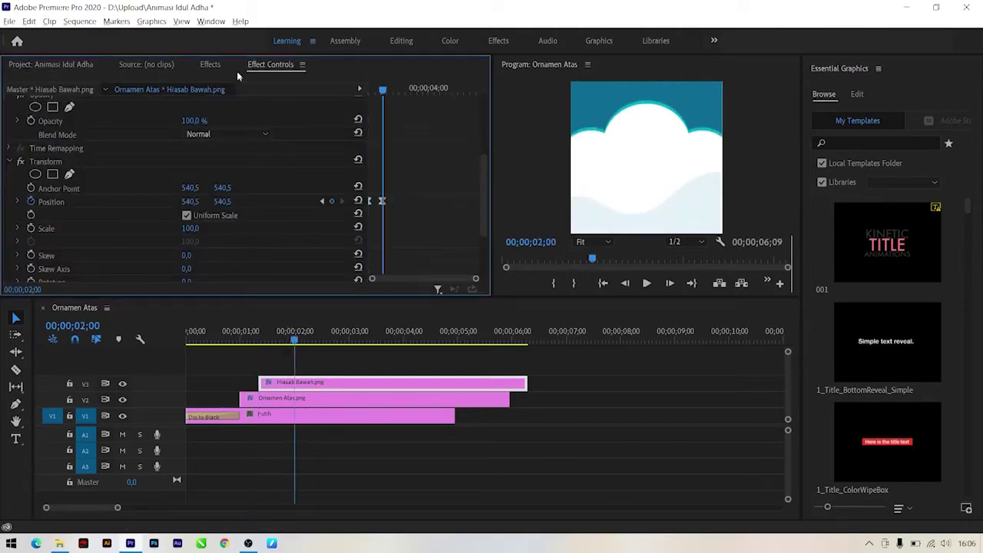
{"action": "left_click", "coordinate": [54, 64]}
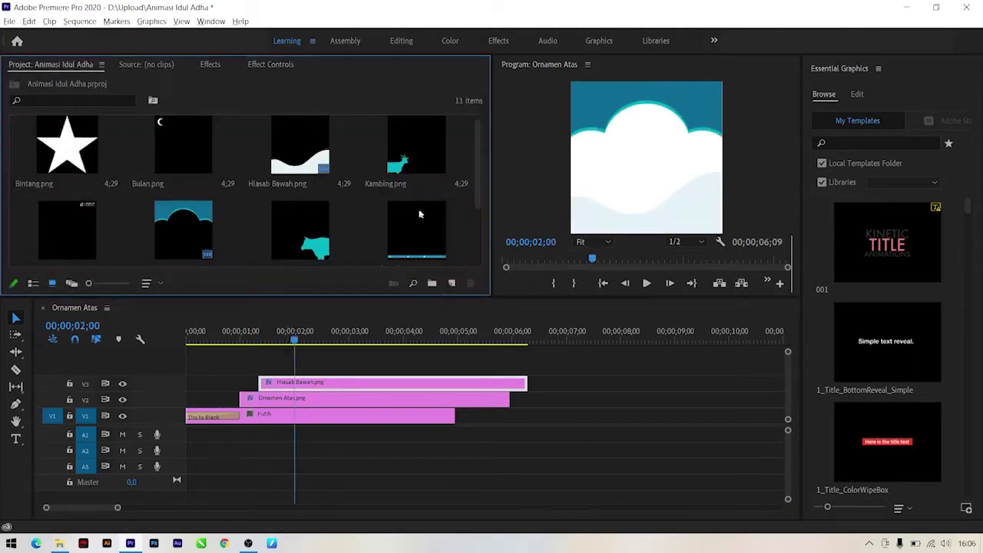
Place Sosial Media.png on a new V4 track starting at 01;20.
{"action": "mouse_move", "coordinate": [411, 246]}
{"action": "left_mouse_down"}
{"action": "mouse_move", "coordinate": [311, 366]}
{"action": "mouse_move", "coordinate": [300, 367]}
{"action": "left_mouse_up"}
{"action": "key", "text": "shift+Left"}
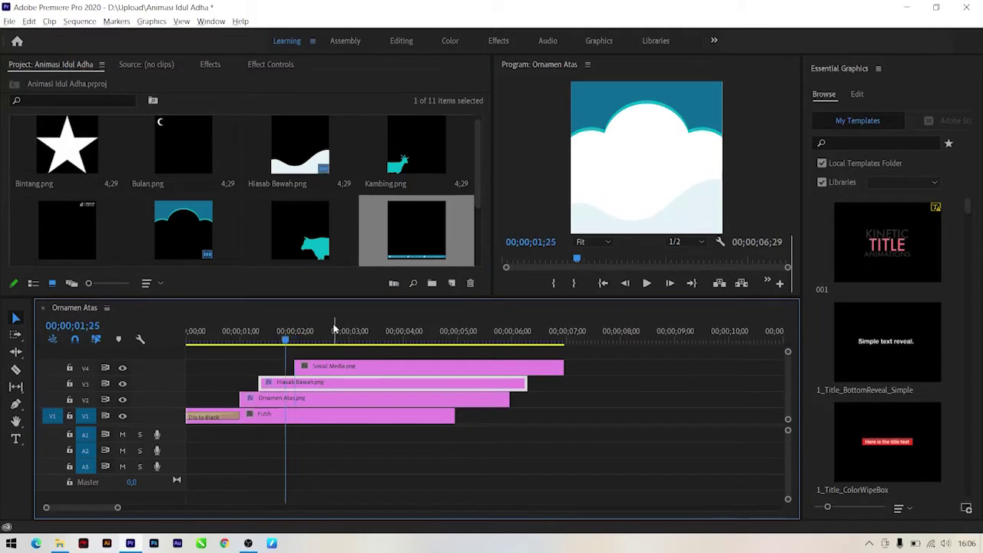
{"action": "key", "text": "shift+Left"}
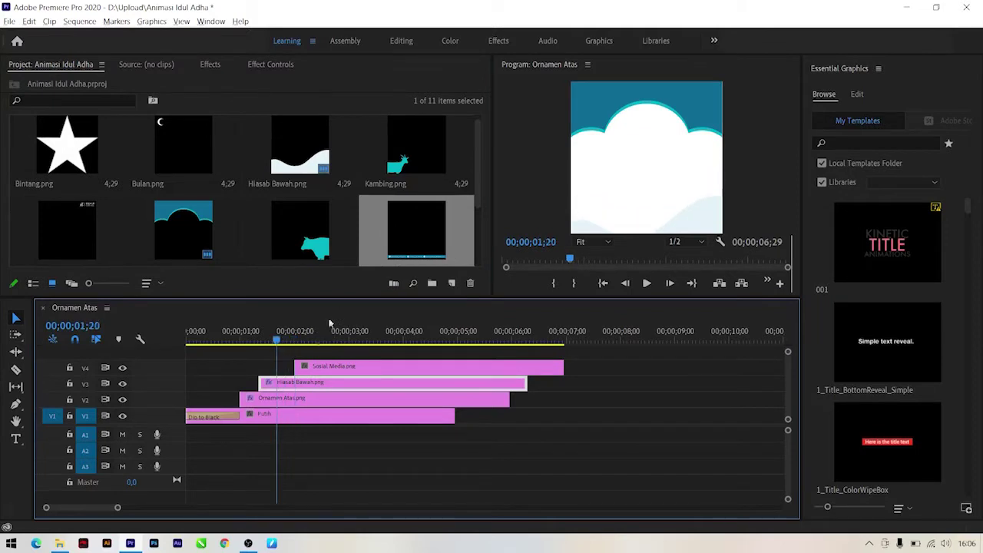
{"action": "left_click_drag", "start_coordinate": [309, 369], "coordinate": [297, 369]}
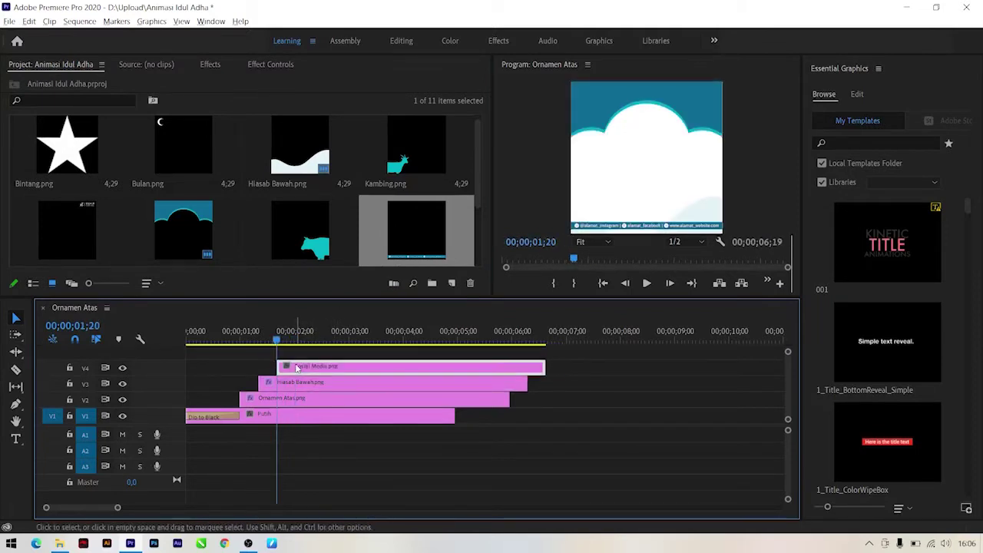
{"action": "key", "text": "shift+Right"}
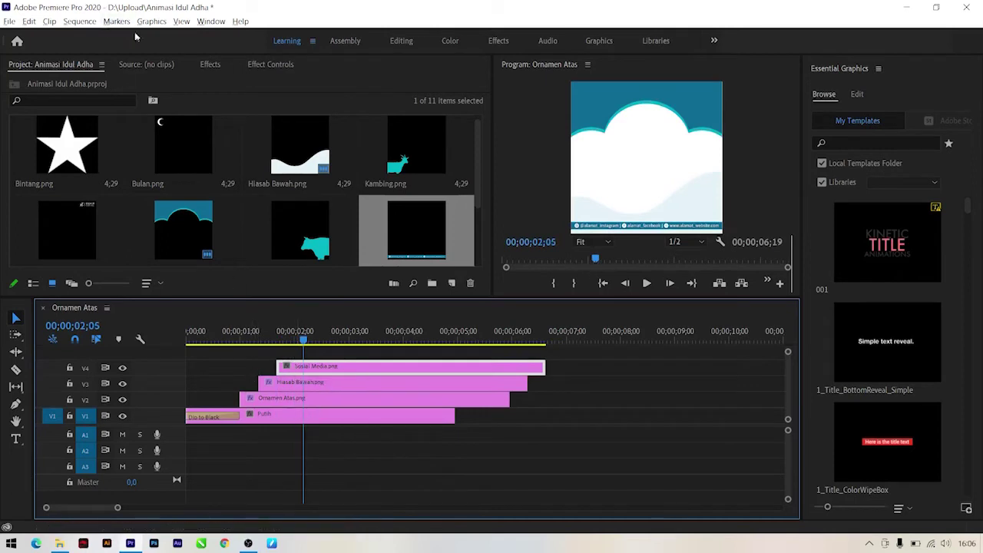
Apply the Transform effect to the Sosial Media clip.
{"action": "left_click", "coordinate": [208, 64]}
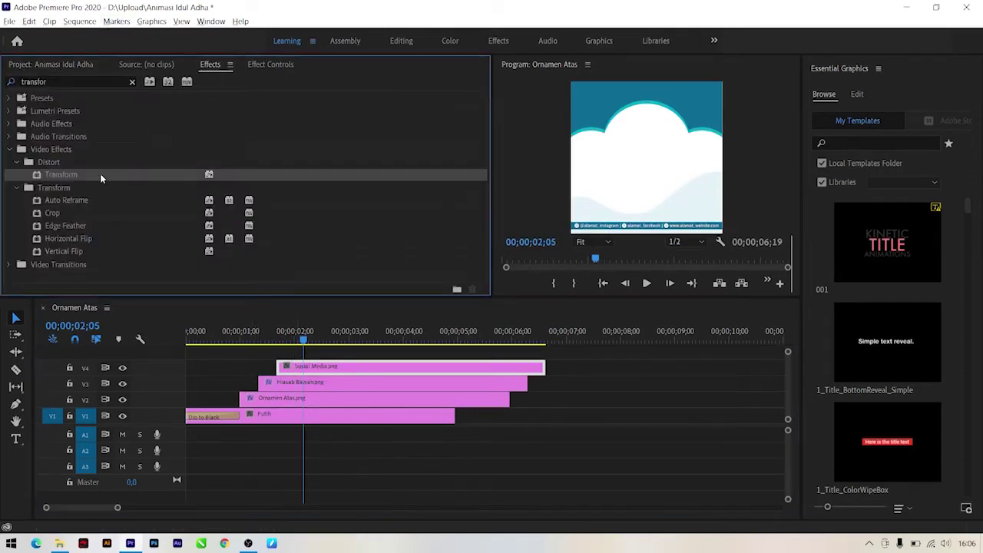
{"action": "left_click_drag", "start_coordinate": [100, 173], "coordinate": [321, 366]}
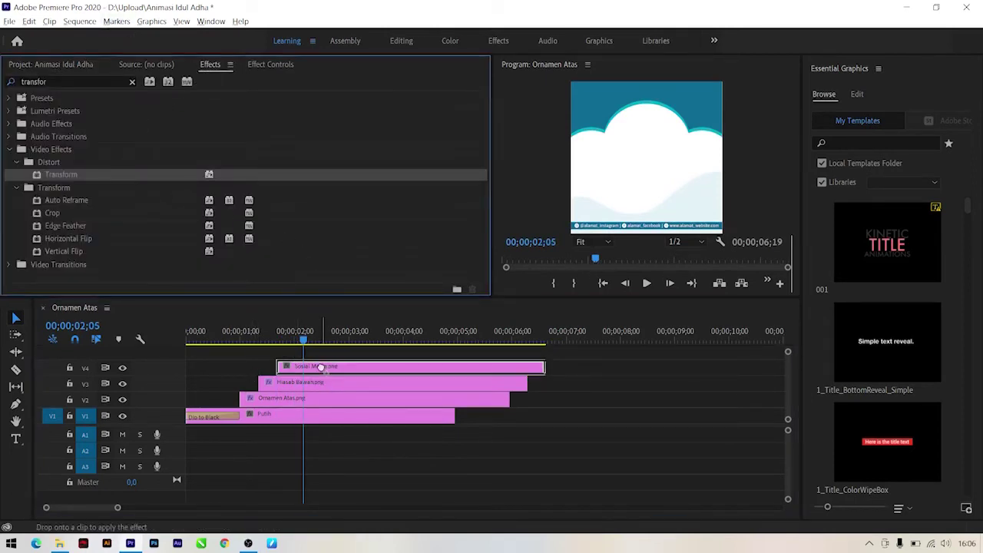
{"action": "left_click_drag", "start_coordinate": [321, 366], "coordinate": [321, 367]}
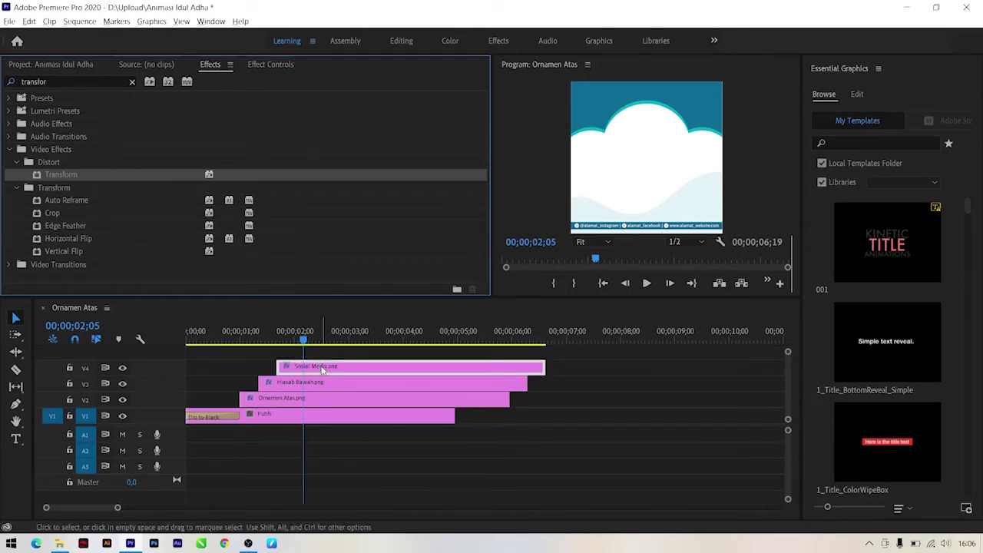
Keyframe Sosial Media.png's Transform Position with Shutter Angle 300, starting at Y 636,5 at 01;20.
{"action": "left_click", "coordinate": [262, 65]}
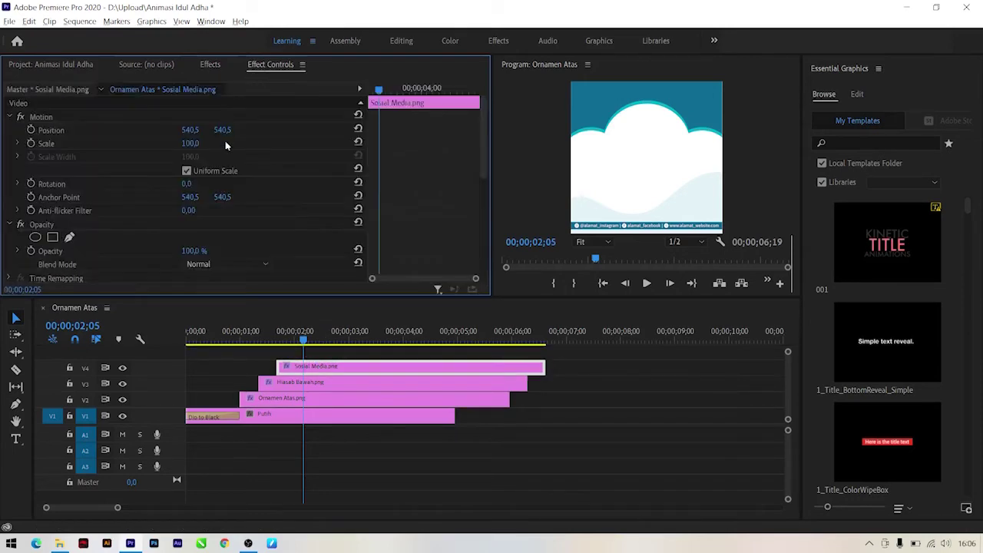
{"action": "scroll", "coordinate": [15, 255], "scroll_direction": "down", "scroll_amount": 3}
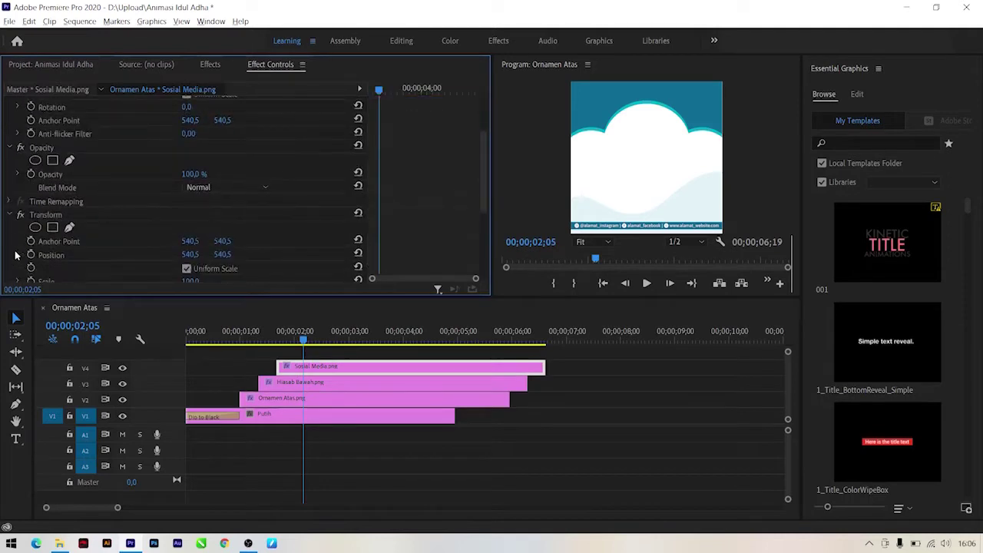
{"action": "scroll", "coordinate": [15, 255], "scroll_direction": "down", "scroll_amount": 3}
{"action": "scroll", "coordinate": [15, 256], "scroll_direction": "down", "scroll_amount": 3}
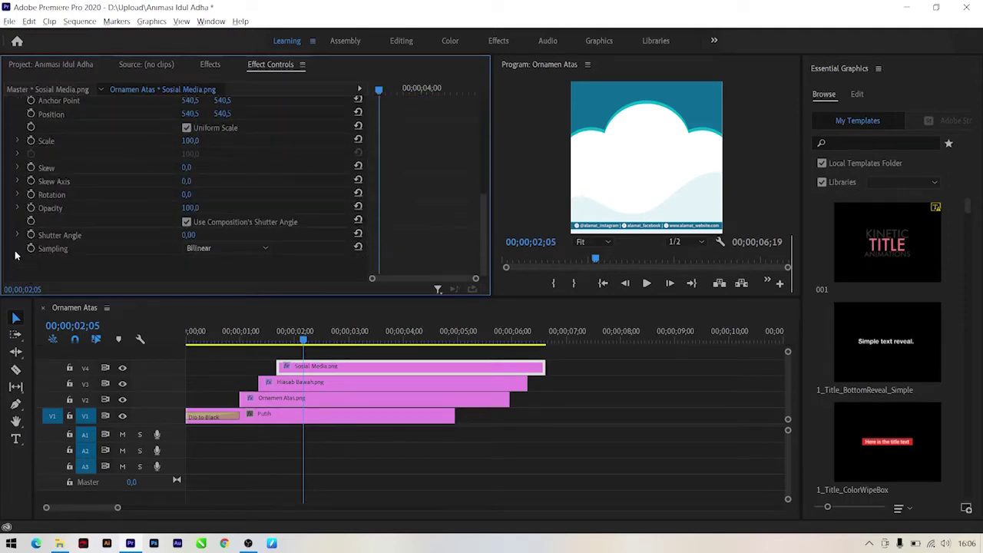
{"action": "scroll", "coordinate": [34, 165], "scroll_direction": "up", "scroll_amount": 1}
{"action": "left_click", "coordinate": [30, 151]}
{"action": "scroll", "coordinate": [20, 182], "scroll_direction": "down", "scroll_amount": 1}
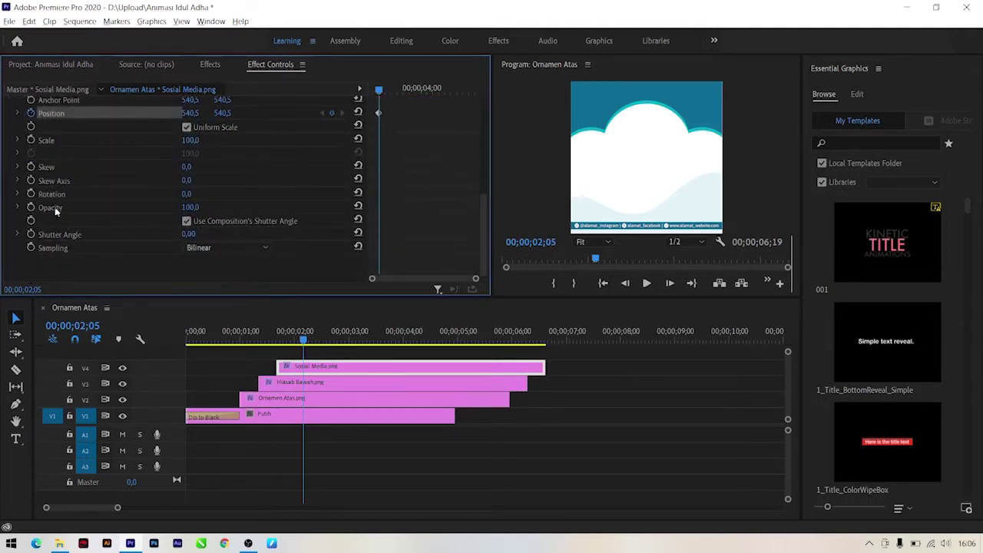
{"action": "left_click", "coordinate": [188, 233]}
{"action": "type", "text": "3"}
{"action": "key", "text": "Return"}
{"action": "left_click_drag", "start_coordinate": [377, 90], "coordinate": [339, 107]}
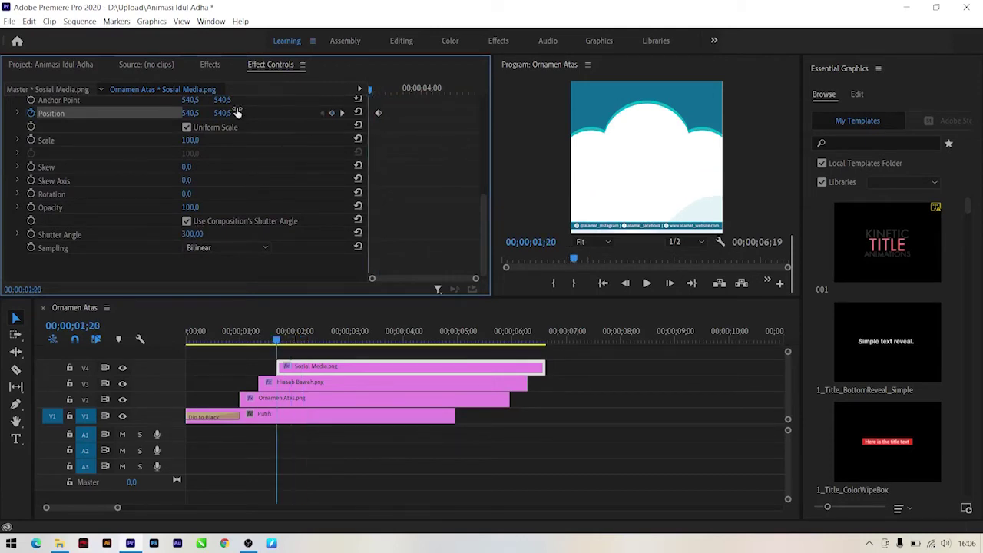
{"action": "left_click_drag", "start_coordinate": [225, 115], "coordinate": [299, 116]}
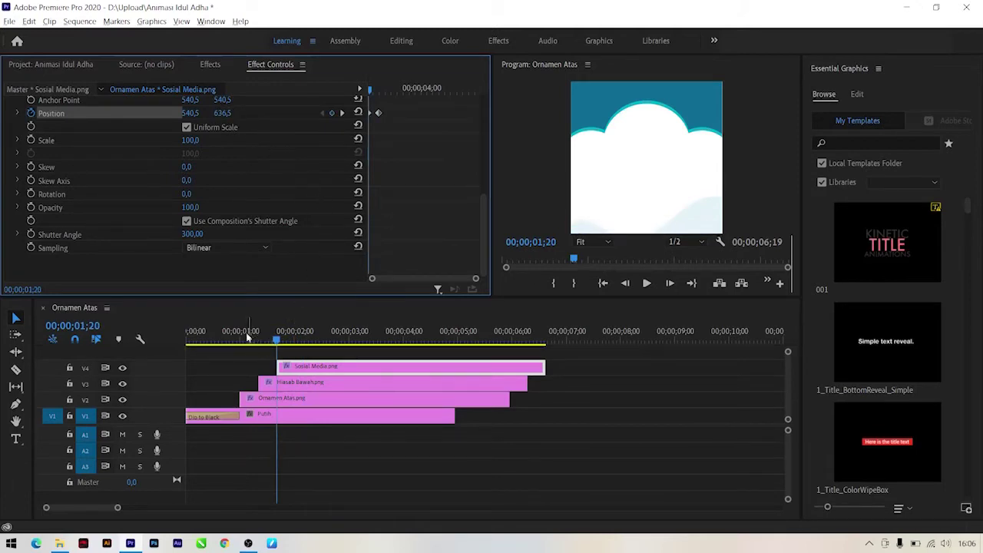
Preview the social media bar sliding in, return to 01;20, and bring back the project bin.
{"action": "left_click", "coordinate": [178, 331]}
{"action": "left_click_drag", "start_coordinate": [191, 339], "coordinate": [316, 343]}
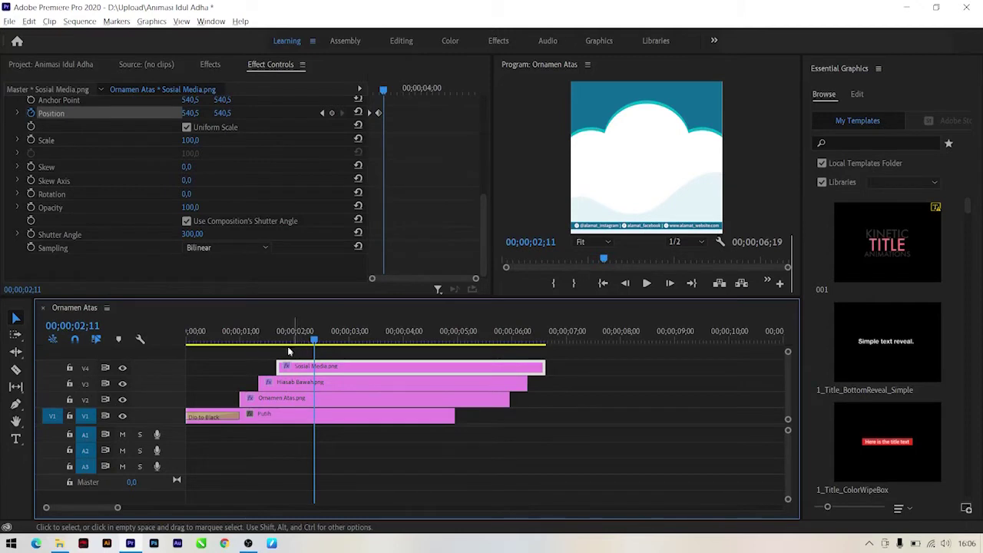
{"action": "left_click_drag", "start_coordinate": [274, 336], "coordinate": [277, 338]}
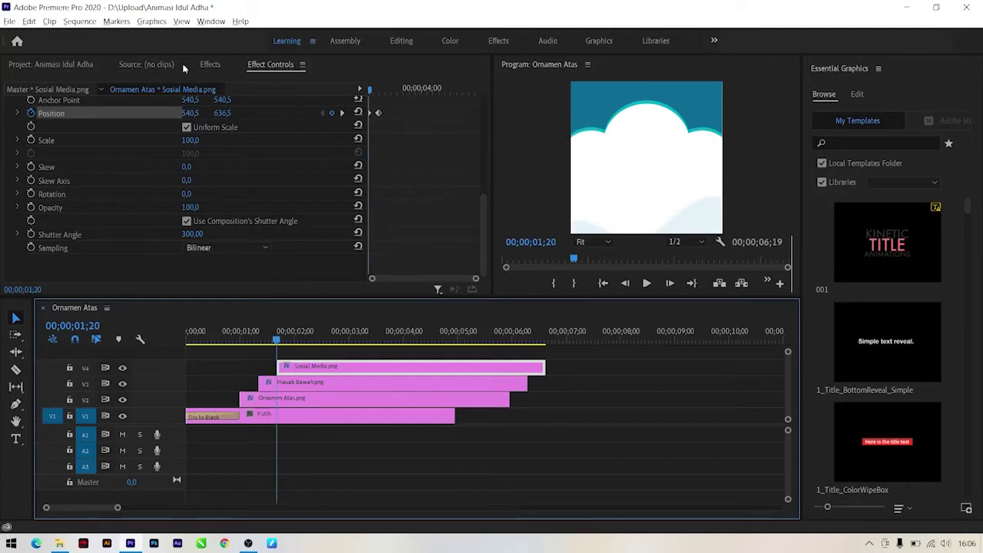
{"action": "left_click", "coordinate": [76, 64]}
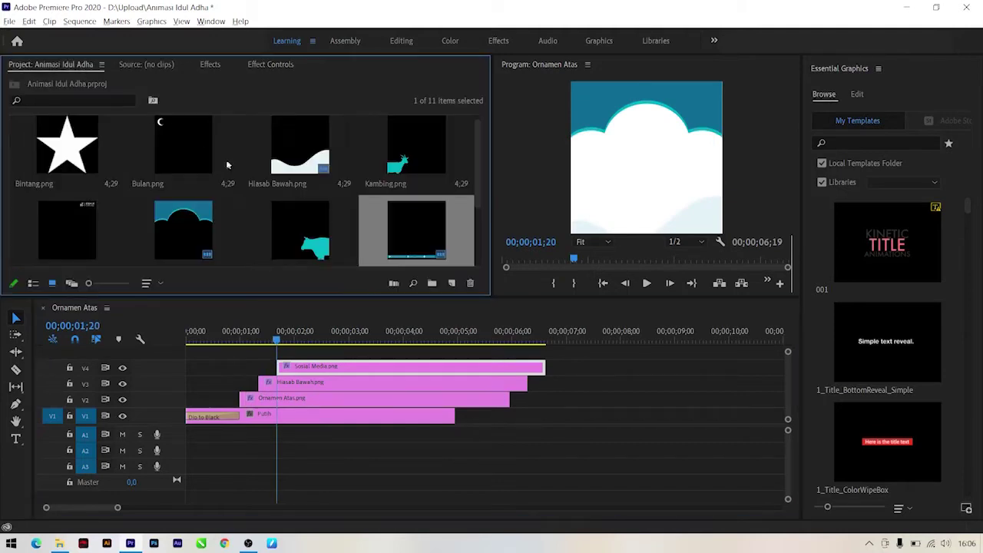
Place Ucapan.png on a new V5 track at the playhead and play a quick preview.
{"action": "scroll", "coordinate": [355, 194], "scroll_direction": "down", "scroll_amount": 1}
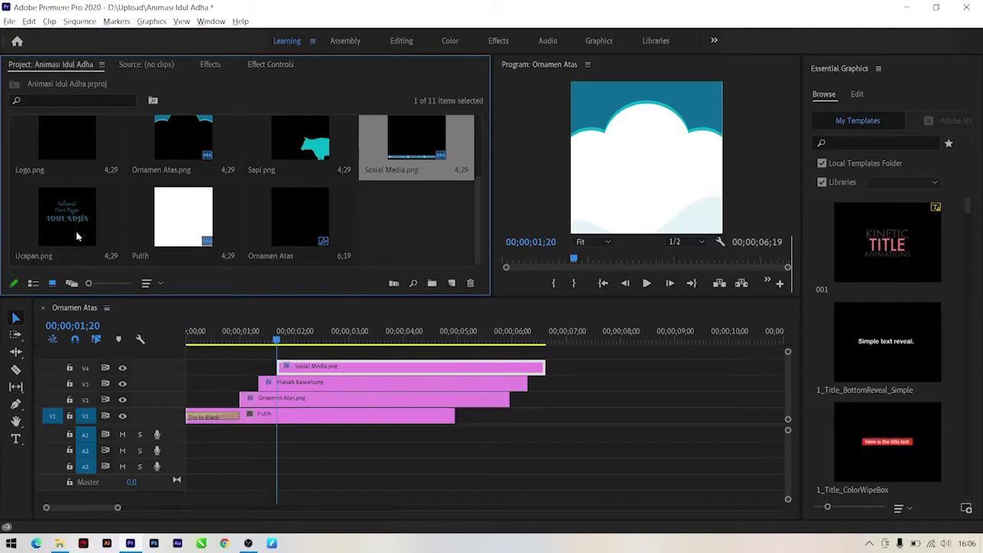
{"action": "left_click_drag", "start_coordinate": [77, 237], "coordinate": [281, 354]}
{"action": "key", "text": "space"}
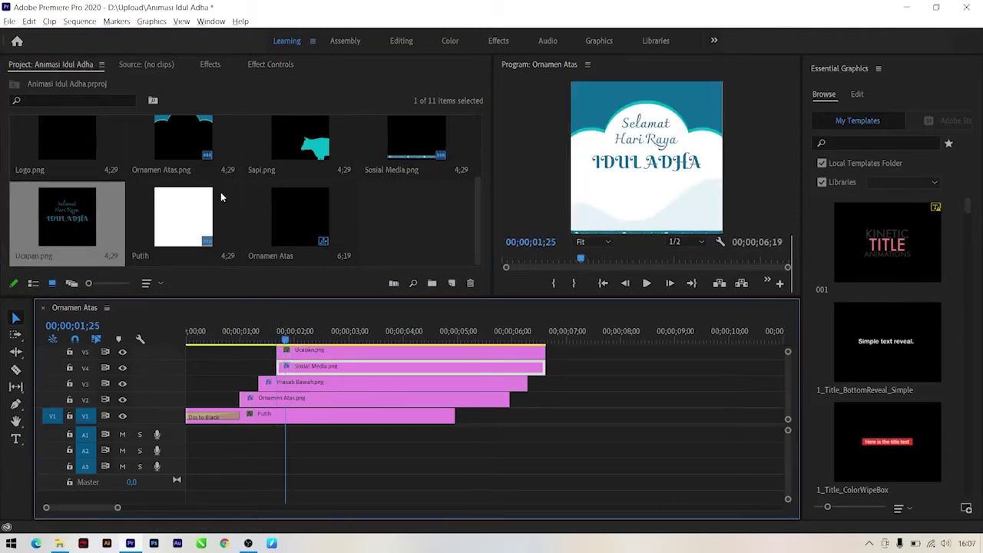
{"action": "key", "text": "space"}
Apply the Distort > Transform effect to Ucapan.png and enlarge the video track area.
{"action": "left_click", "coordinate": [281, 350]}
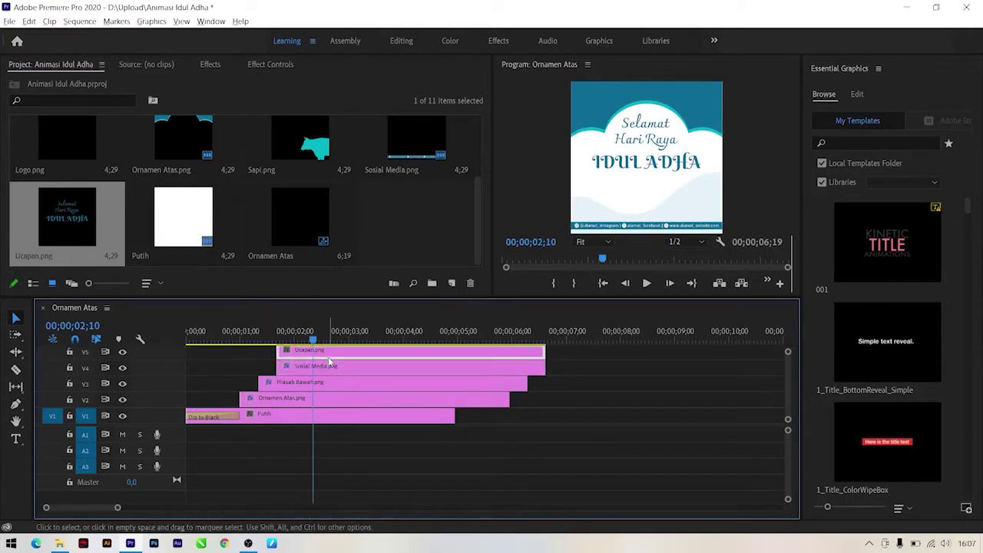
{"action": "left_click", "coordinate": [218, 65]}
{"action": "left_click", "coordinate": [252, 65]}
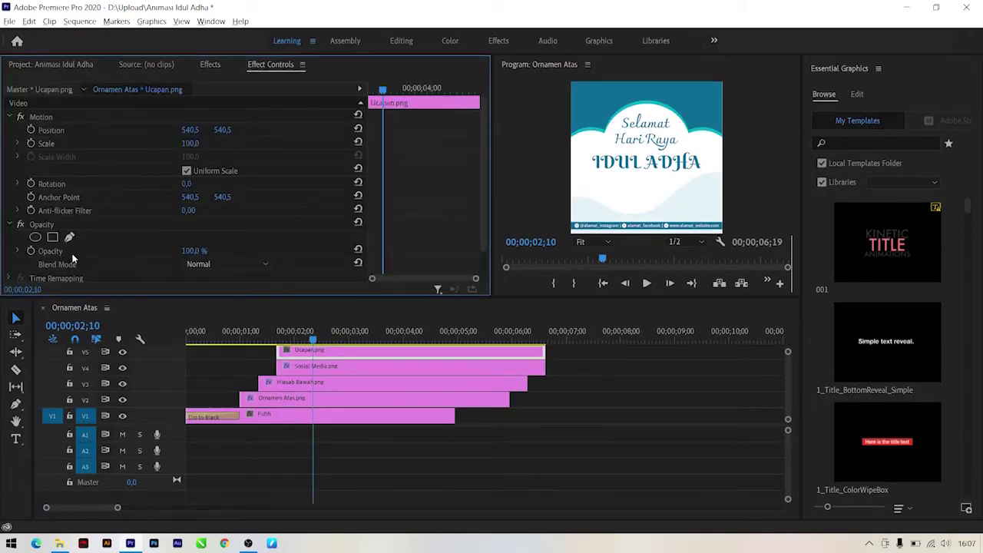
{"action": "left_click", "coordinate": [200, 65]}
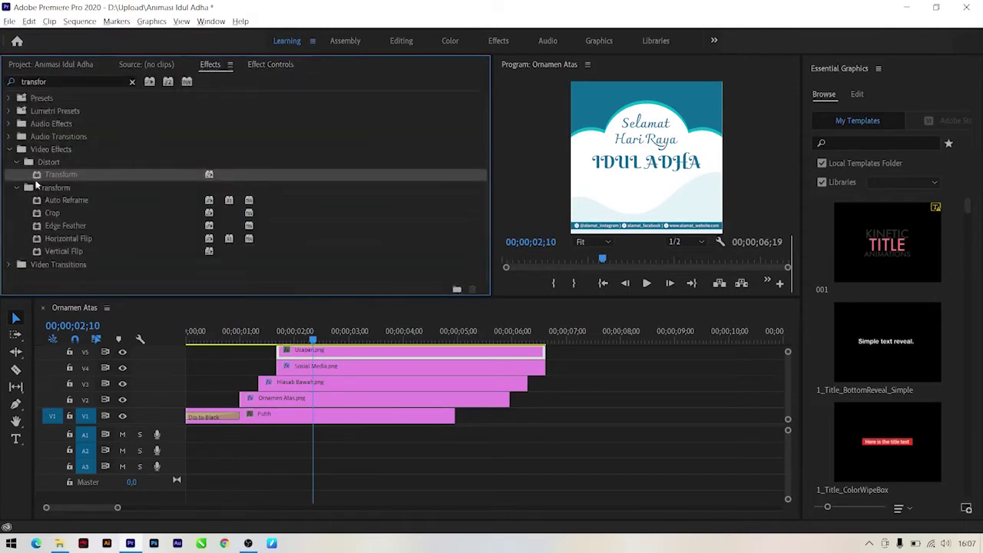
{"action": "left_click_drag", "start_coordinate": [95, 192], "coordinate": [284, 350]}
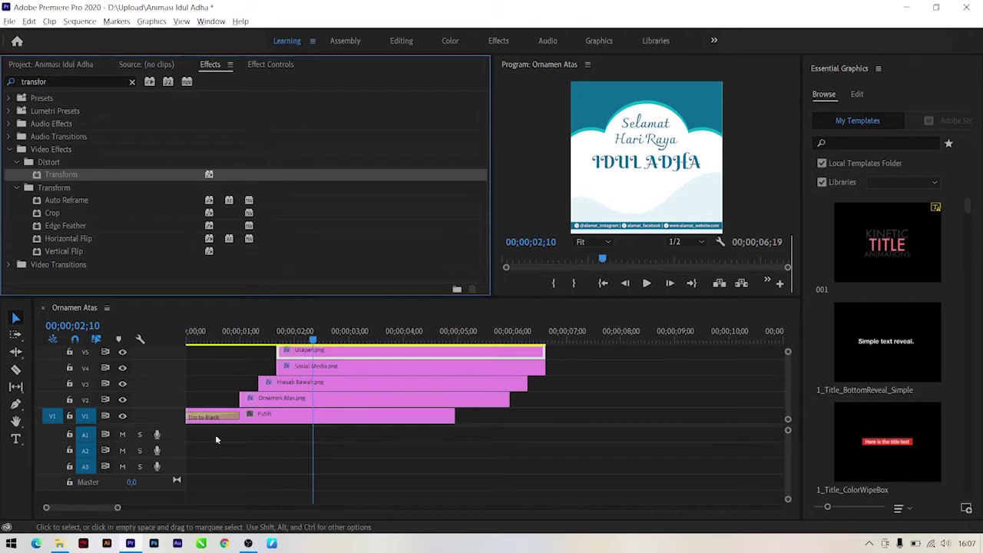
{"action": "left_click_drag", "start_coordinate": [164, 426], "coordinate": [175, 455]}
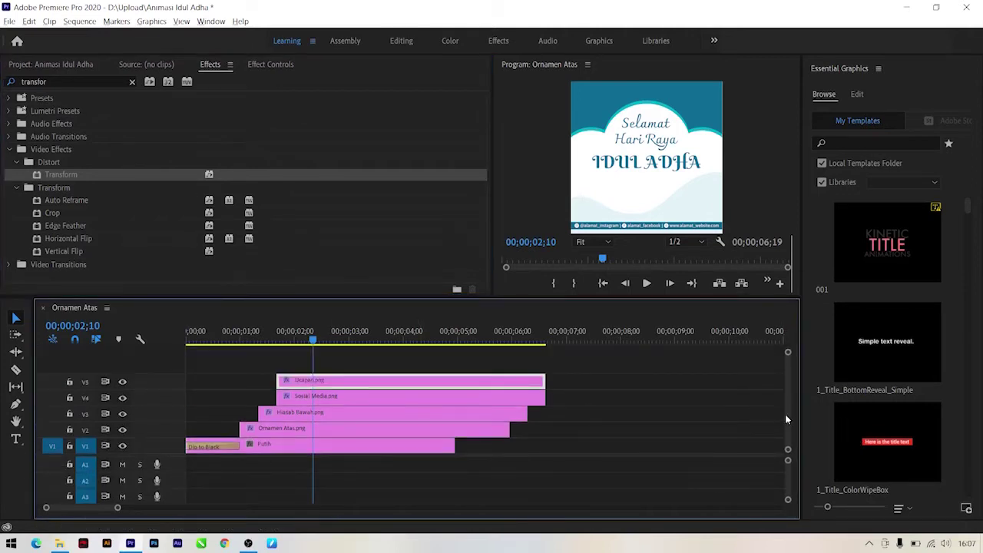
{"action": "scroll", "coordinate": [785, 414], "scroll_direction": "down", "scroll_amount": 2}
{"action": "scroll", "coordinate": [786, 418], "scroll_direction": "up", "scroll_amount": 2}
{"action": "left_click", "coordinate": [582, 381]}
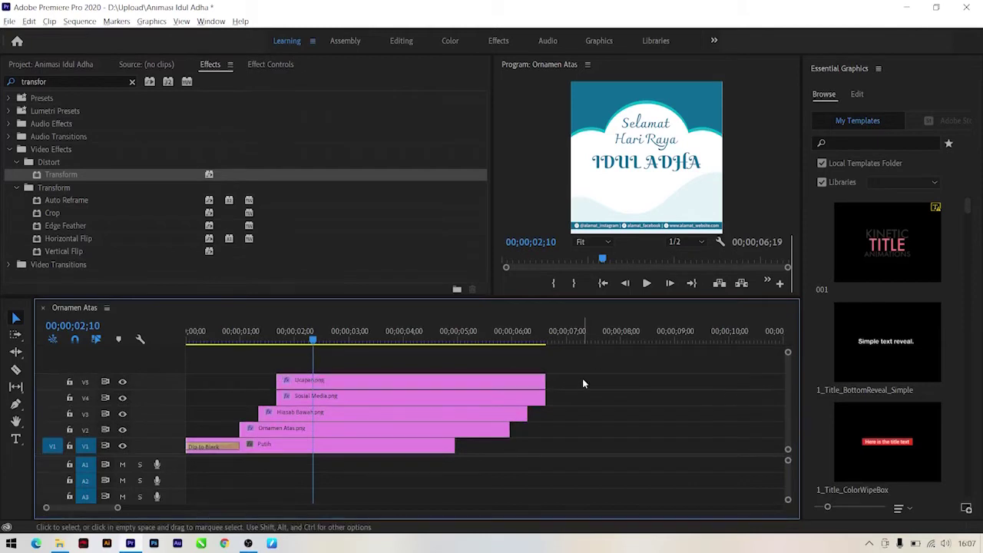
Add Scale and Opacity keyframes to Ucapan's Transform at 02;10 and set Shutter Angle 300.
{"action": "left_click", "coordinate": [251, 66]}
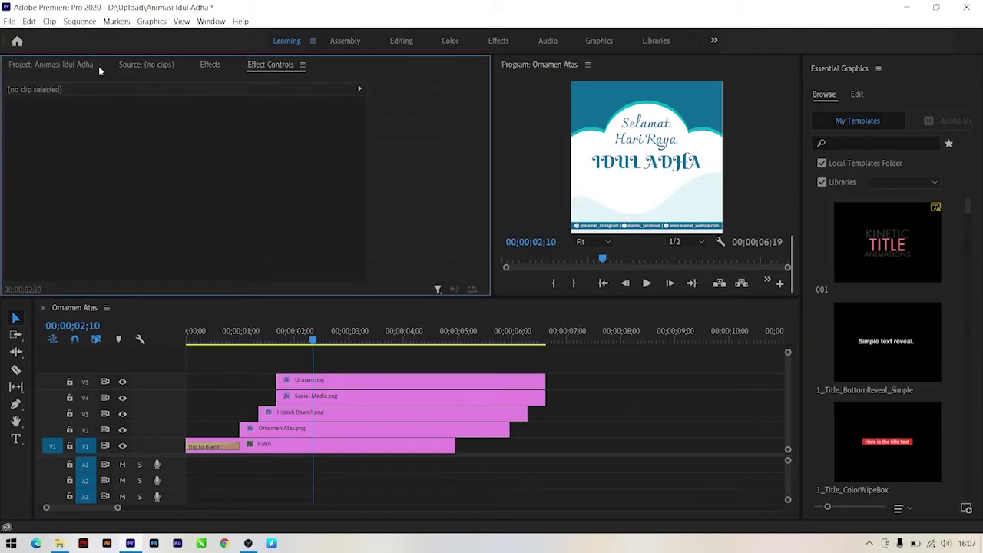
{"action": "left_click", "coordinate": [307, 380]}
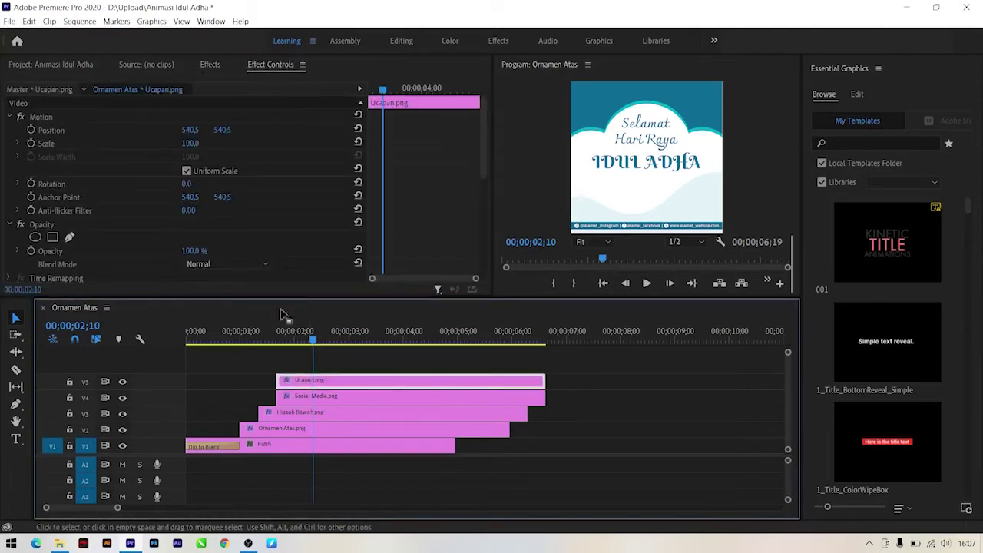
{"action": "scroll", "coordinate": [207, 210], "scroll_direction": "down", "scroll_amount": 2}
{"action": "scroll", "coordinate": [184, 210], "scroll_direction": "down", "scroll_amount": 1}
{"action": "scroll", "coordinate": [148, 211], "scroll_direction": "down", "scroll_amount": 1}
{"action": "scroll", "coordinate": [149, 211], "scroll_direction": "down", "scroll_amount": 1}
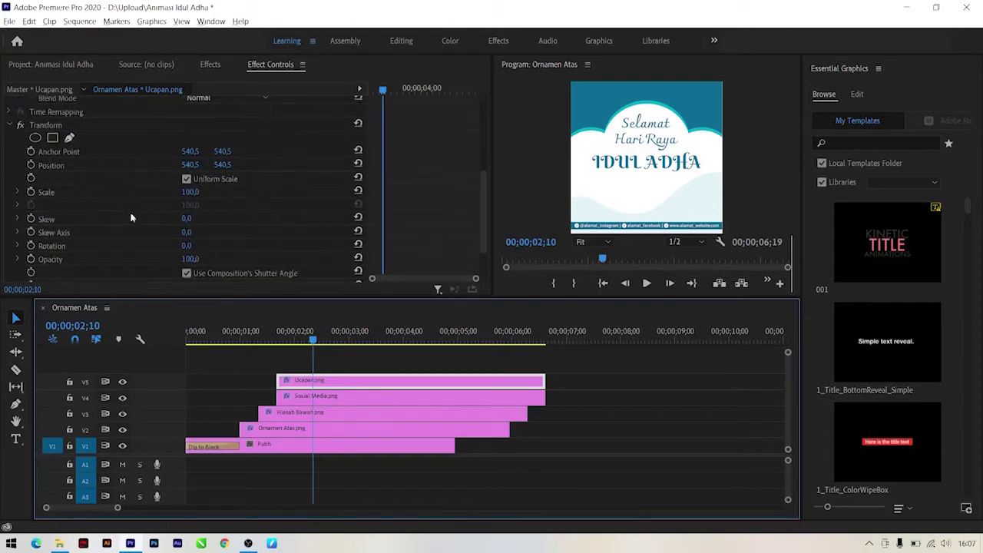
{"action": "scroll", "coordinate": [65, 261], "scroll_direction": "down", "scroll_amount": 1}
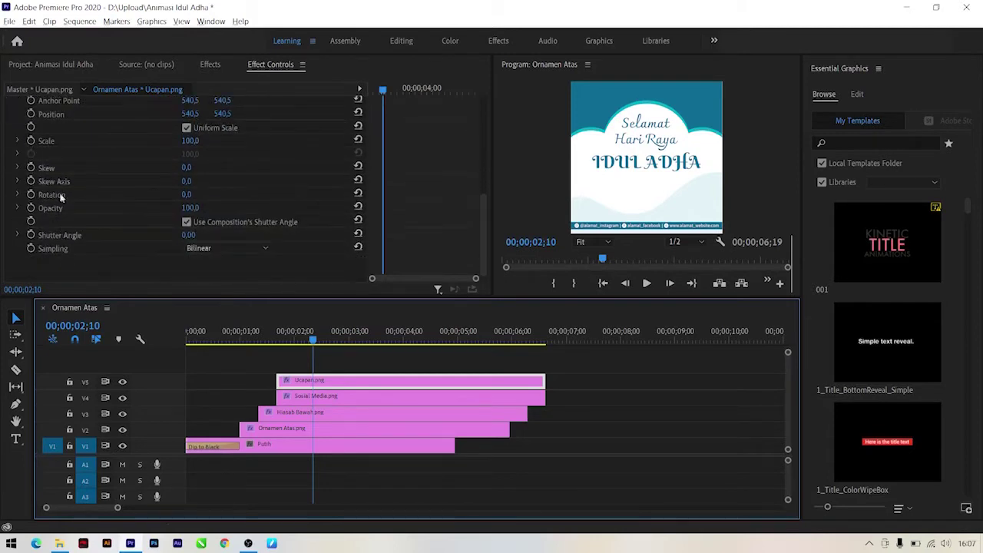
{"action": "left_click", "coordinate": [31, 141]}
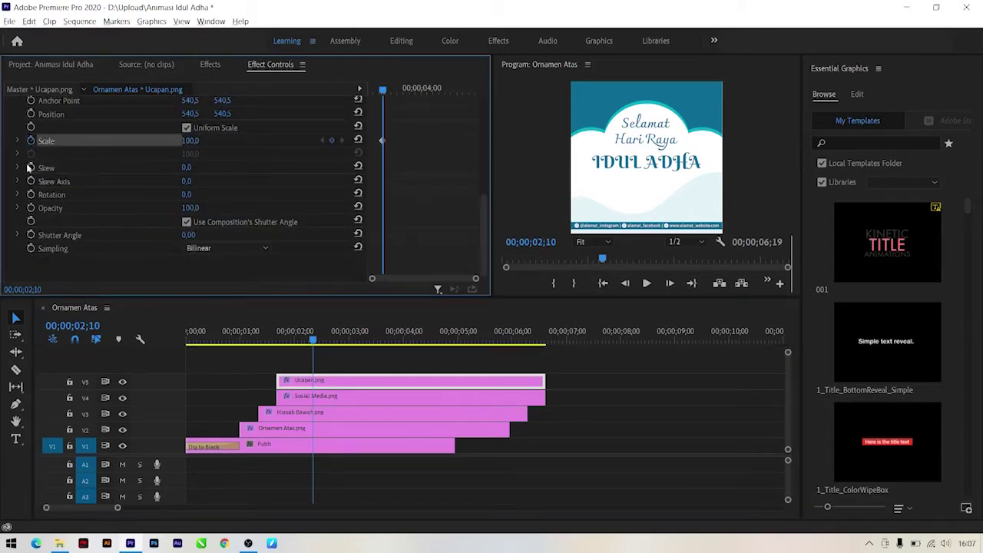
{"action": "left_click", "coordinate": [31, 208]}
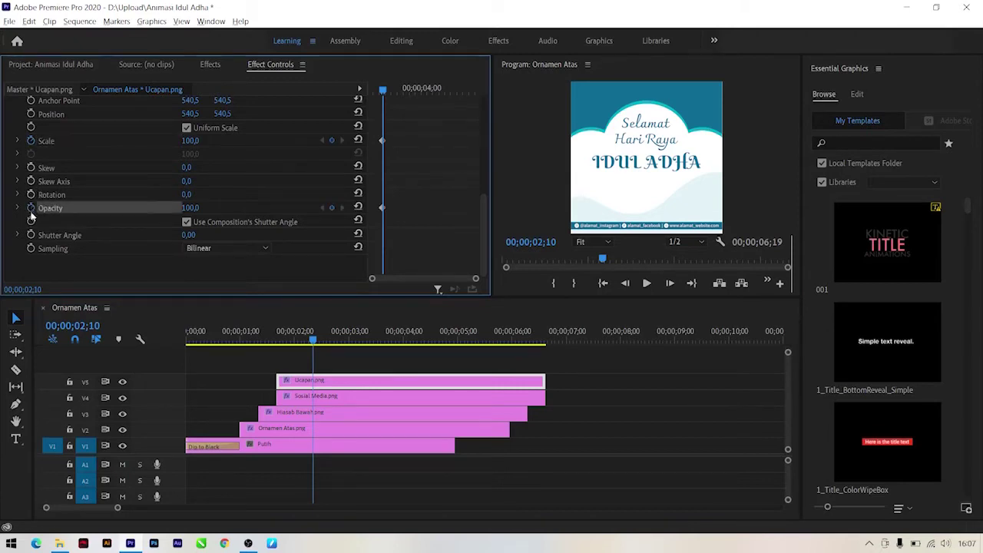
{"action": "left_click", "coordinate": [189, 235]}
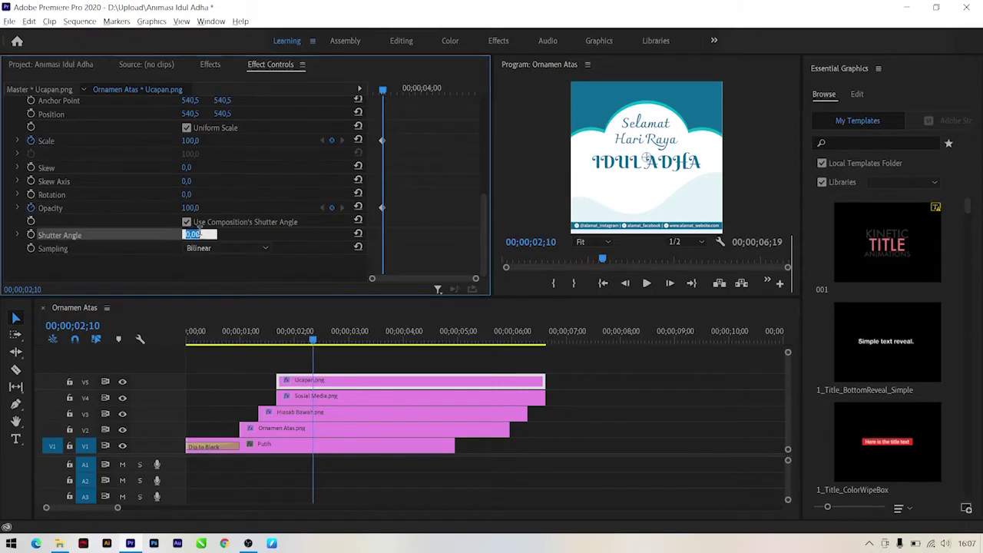
{"action": "type", "text": "300"}
{"action": "left_click", "coordinate": [208, 277]}
At 01;20, set the greeting's Scale to 1 for the starting keyframe.
{"action": "left_click_drag", "start_coordinate": [381, 92], "coordinate": [321, 95]}
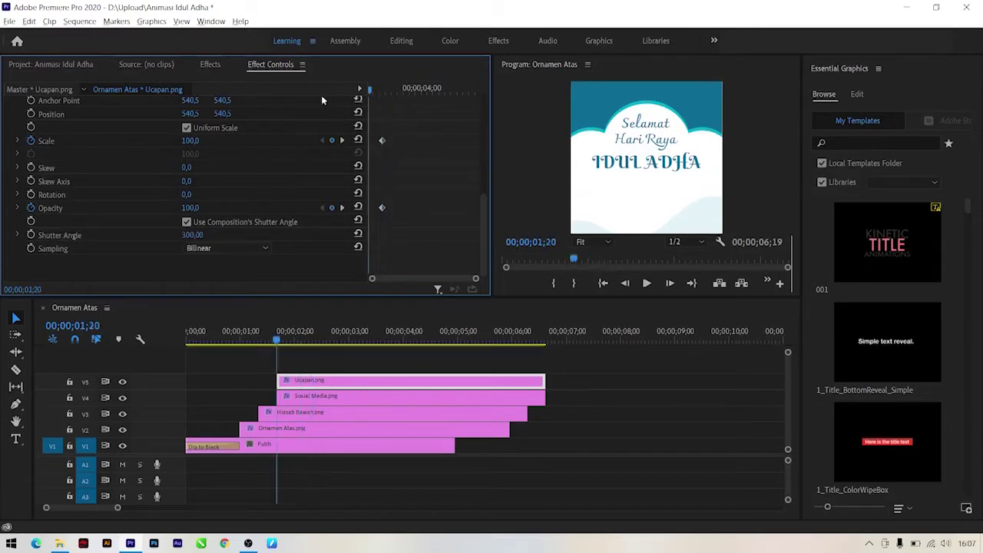
{"action": "left_click_drag", "start_coordinate": [188, 142], "coordinate": [123, 142]}
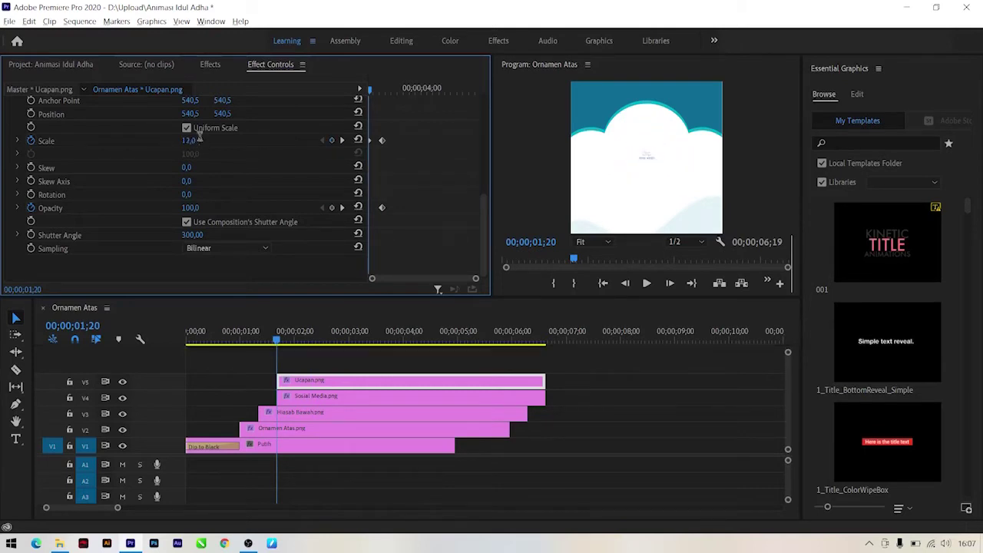
{"action": "left_click", "coordinate": [197, 140]}
{"action": "type", "text": "1"}
{"action": "left_click", "coordinate": [184, 270]}
Apply Ease In to the Scale and Opacity keyframes.
{"action": "left_click_drag", "start_coordinate": [407, 134], "coordinate": [370, 221]}
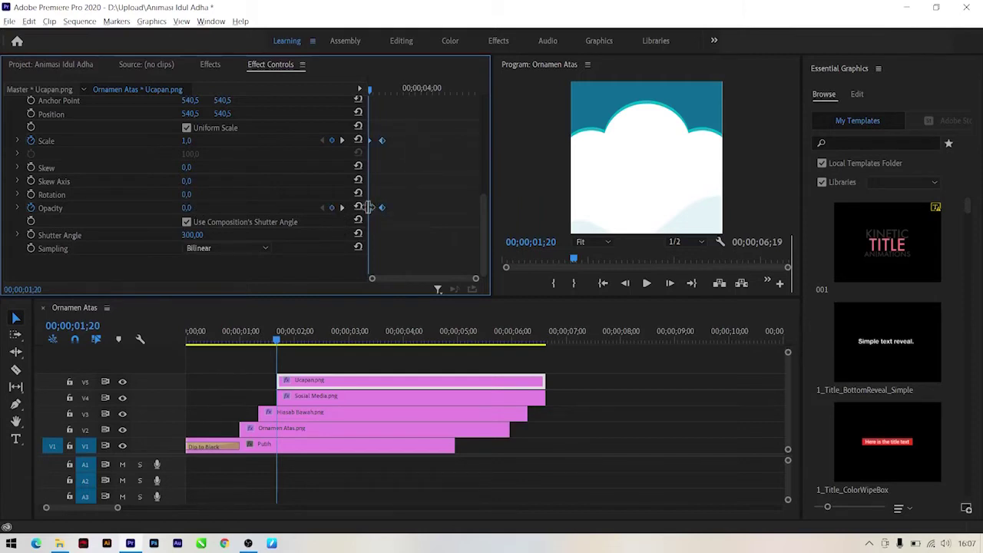
{"action": "right_click", "coordinate": [381, 207]}
{"action": "left_click", "coordinate": [410, 362]}
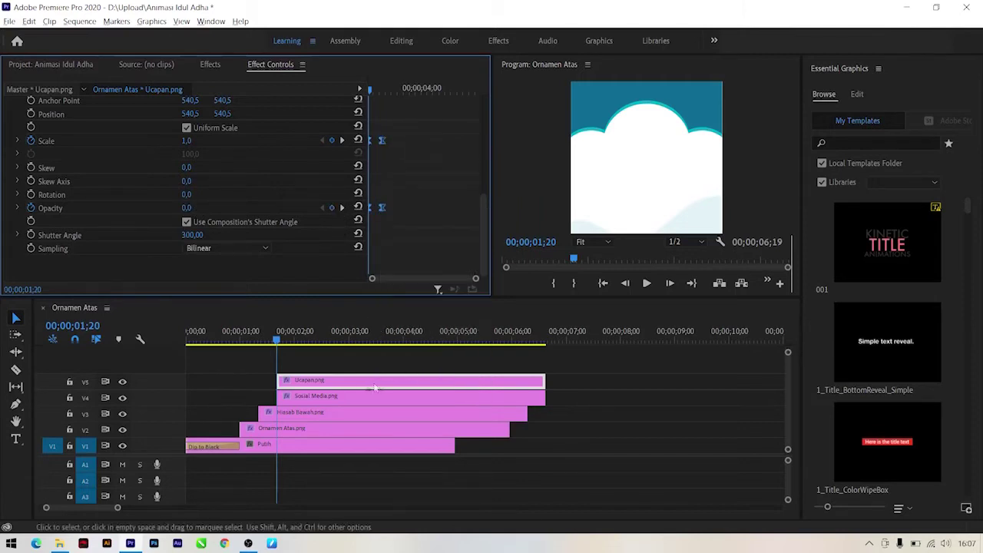
{"action": "left_click", "coordinate": [346, 395]}
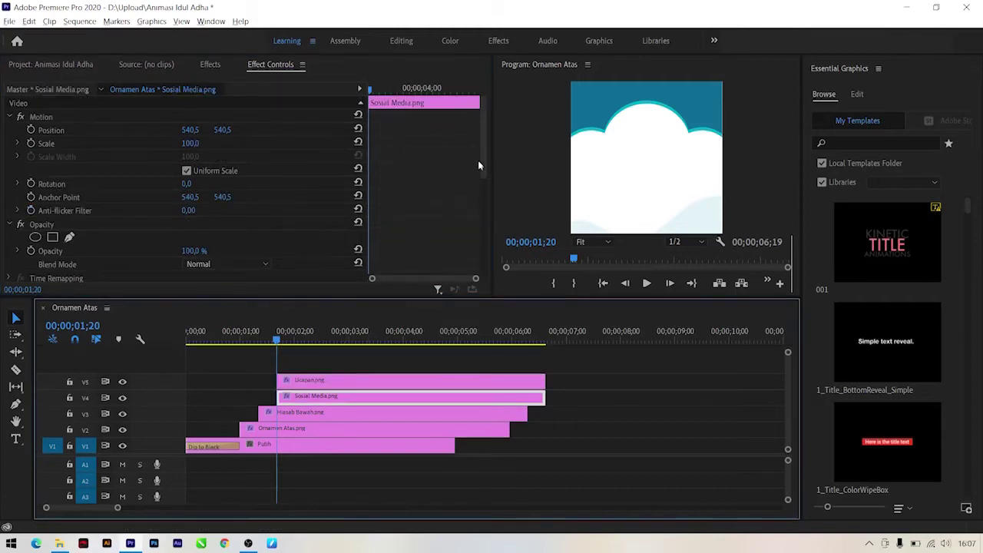
Set Sosial Media.png's Position keyframe to Temporal Interpolation Ease In.
{"action": "left_click_drag", "start_coordinate": [479, 166], "coordinate": [480, 249]}
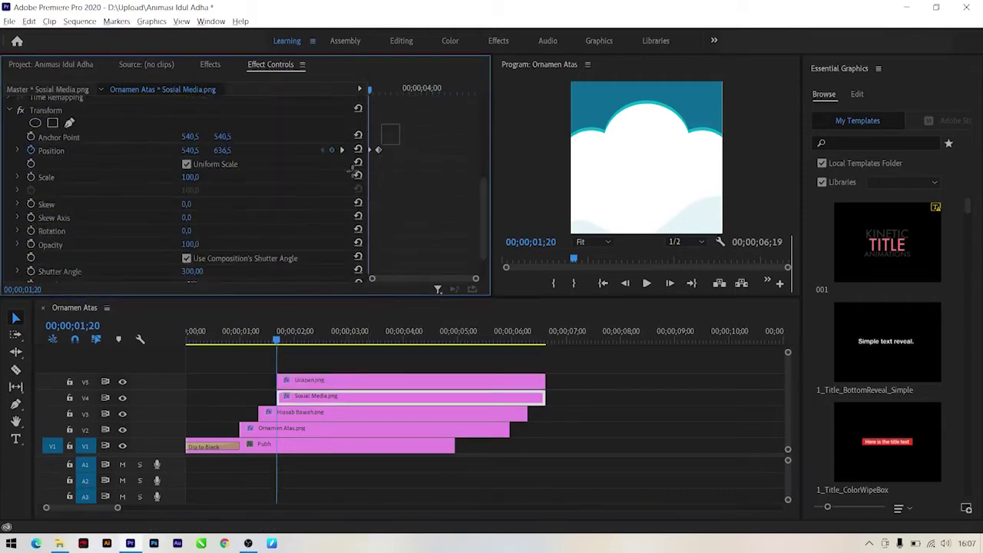
{"action": "right_click", "coordinate": [378, 150]}
{"action": "mouse_move", "coordinate": [436, 241]}
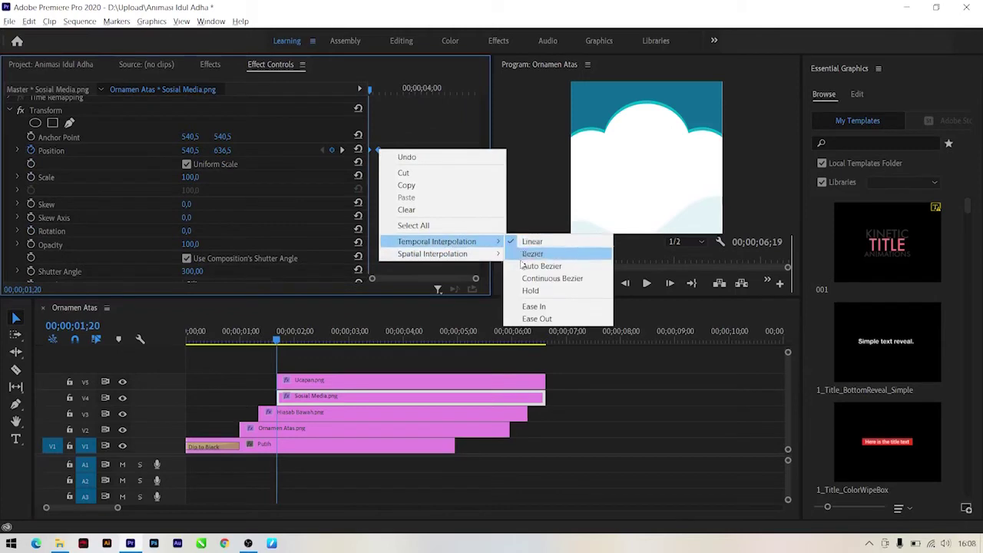
{"action": "left_click", "coordinate": [534, 306]}
Scrub and play from about 01;17 to check the slide-in and greeting fade.
{"action": "left_click", "coordinate": [273, 340]}
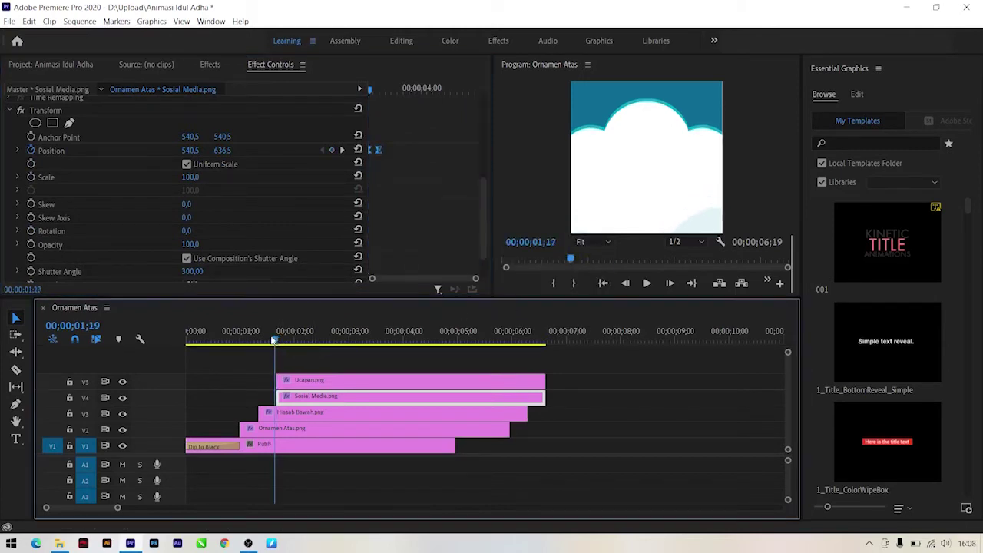
{"action": "left_click_drag", "start_coordinate": [274, 341], "coordinate": [321, 342]}
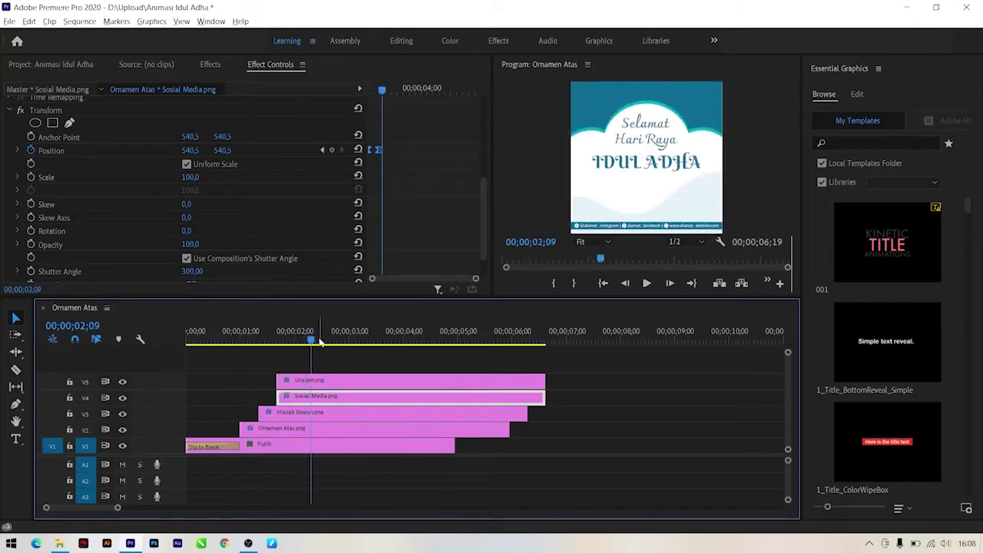
{"action": "left_click", "coordinate": [318, 380]}
{"action": "left_click", "coordinate": [272, 339]}
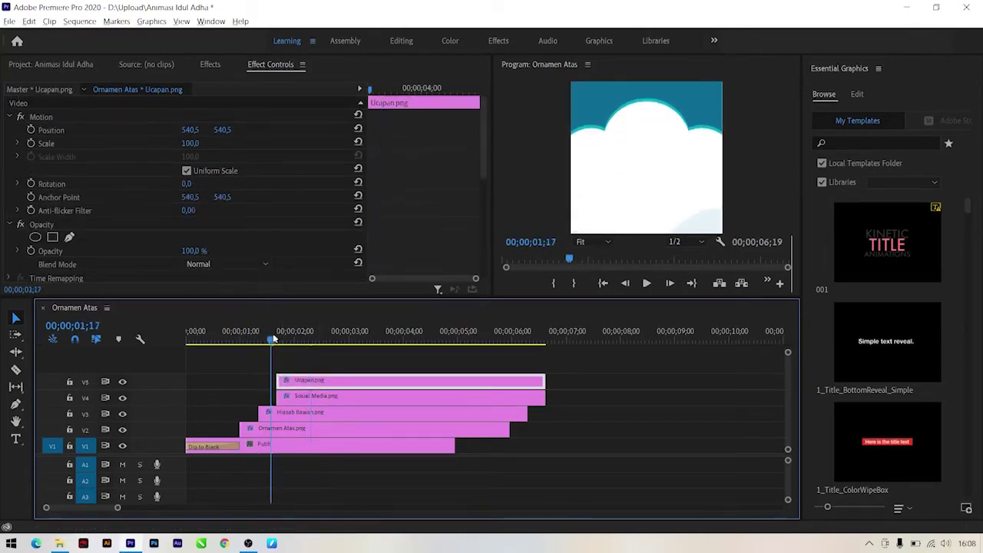
{"action": "left_click_drag", "start_coordinate": [273, 339], "coordinate": [281, 338]}
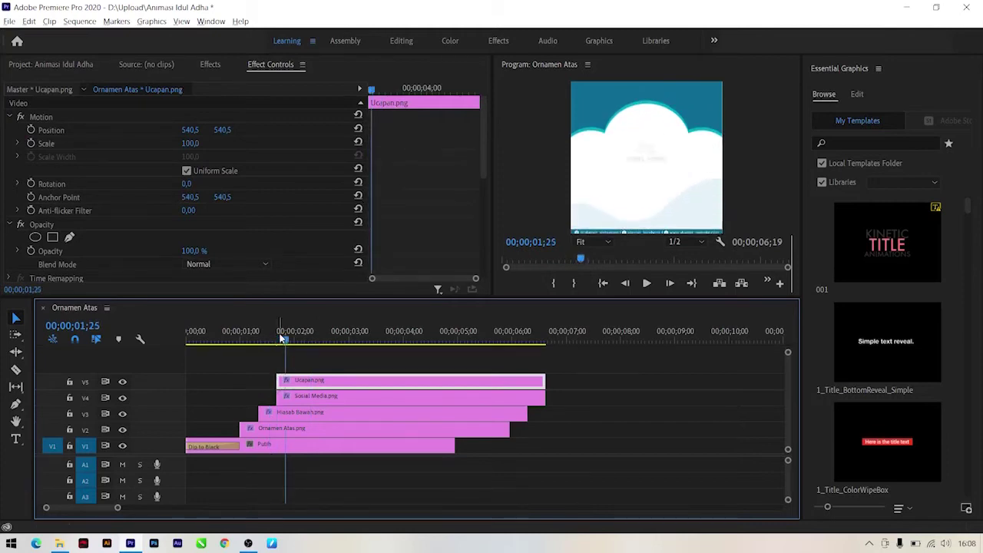
{"action": "key", "text": "shift+Right"}
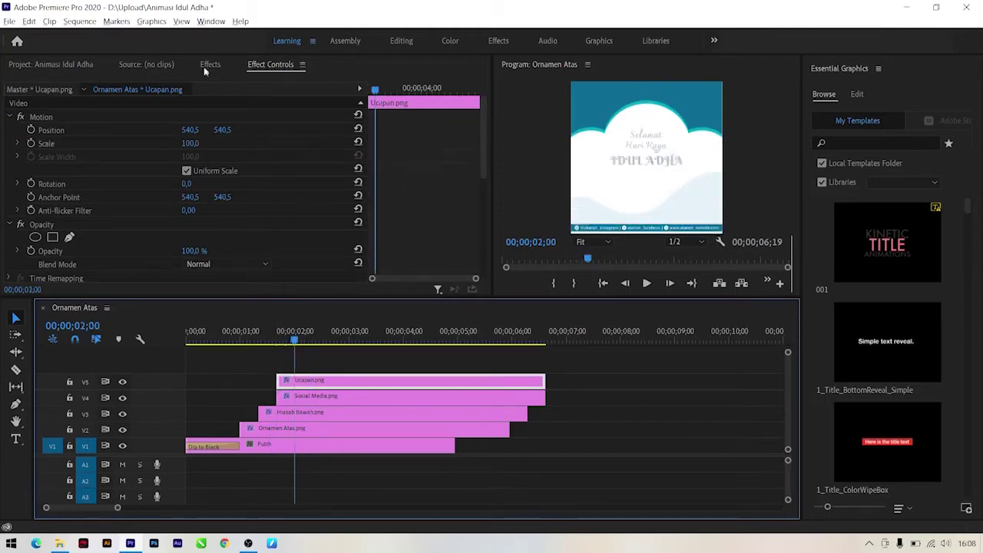
{"action": "left_click", "coordinate": [207, 65]}
Place Sapi.png on a new V6 track and apply the Transform effect to it.
{"action": "left_click", "coordinate": [79, 65]}
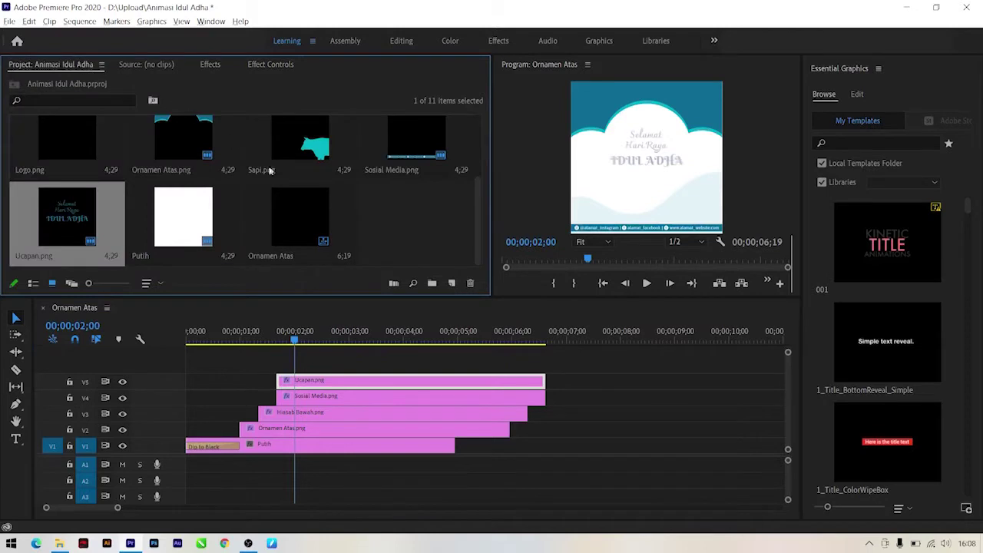
{"action": "left_click", "coordinate": [461, 235]}
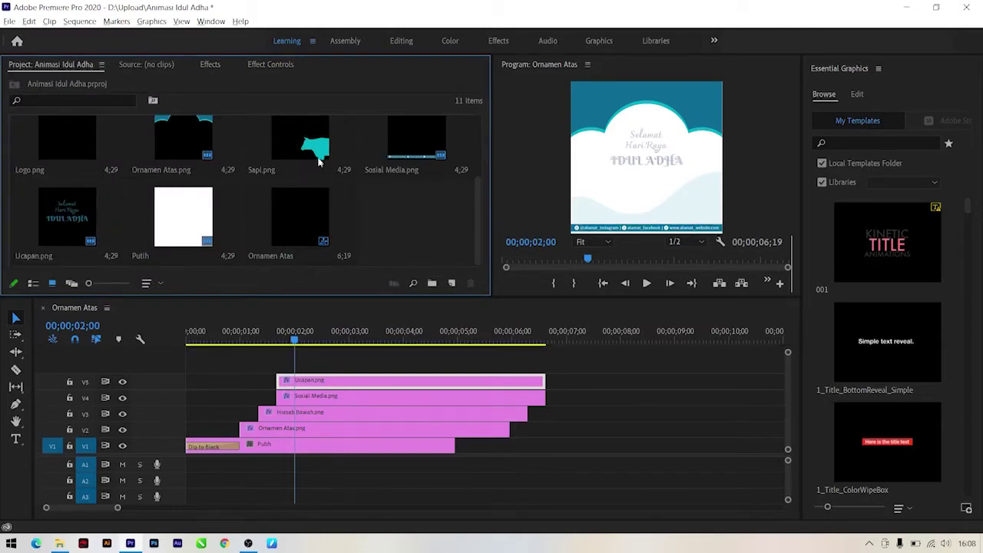
{"action": "mouse_move", "coordinate": [306, 144]}
{"action": "left_mouse_down"}
{"action": "mouse_move", "coordinate": [309, 363]}
{"action": "mouse_move", "coordinate": [321, 345]}
{"action": "left_mouse_up"}
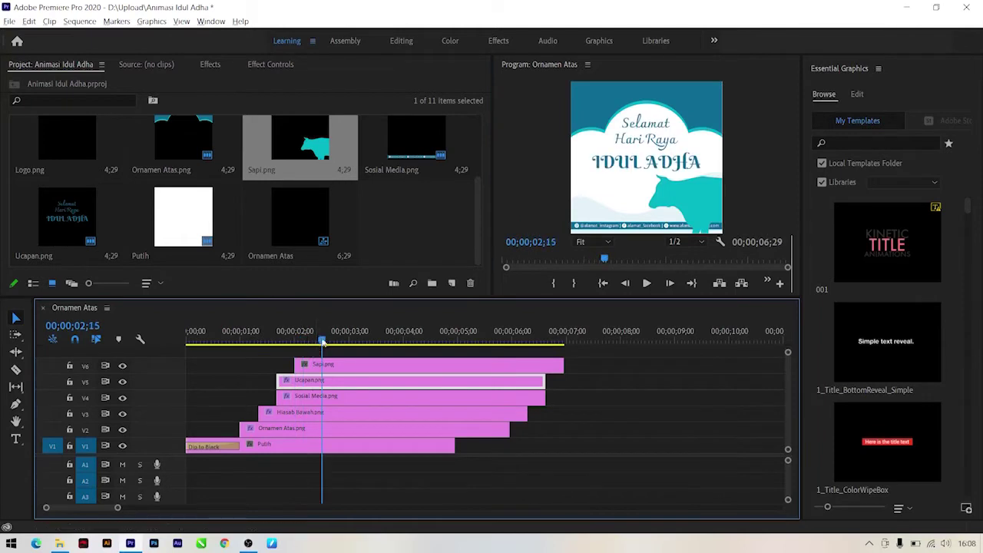
{"action": "left_click", "coordinate": [340, 367]}
{"action": "left_click", "coordinate": [210, 64]}
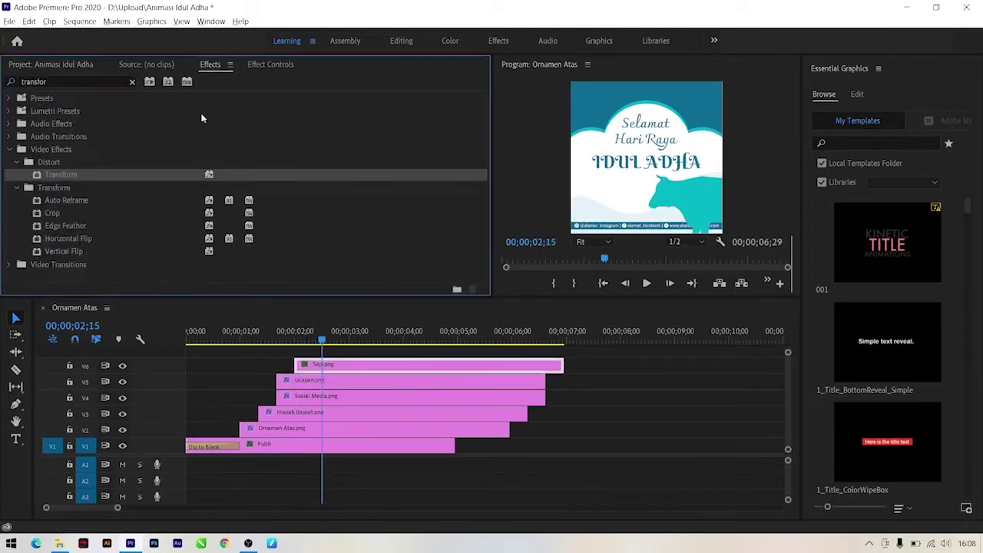
{"action": "left_click_drag", "start_coordinate": [54, 175], "coordinate": [307, 364]}
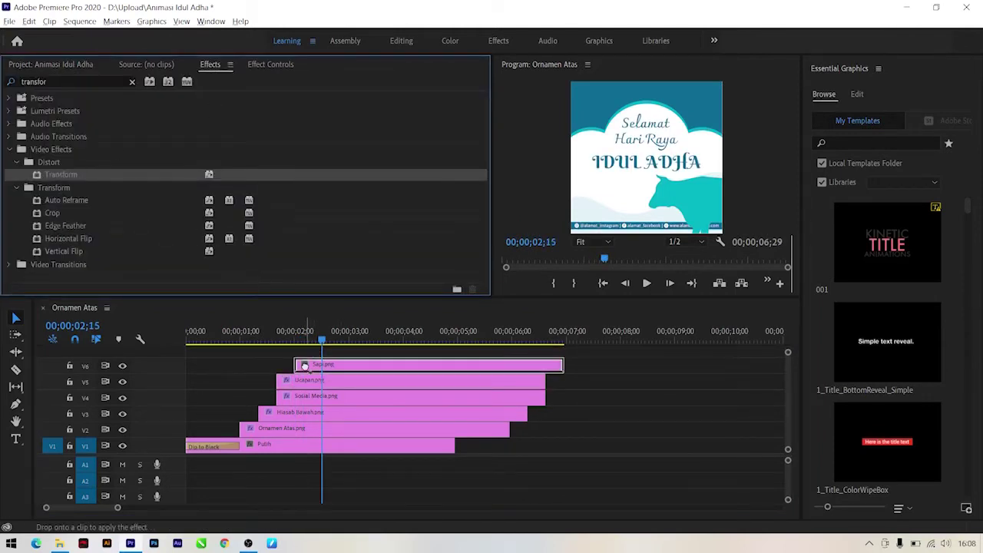
Keyframe the cow's Transform Position and set Shutter Angle to 300.
{"action": "left_click", "coordinate": [267, 64]}
{"action": "scroll", "coordinate": [432, 212], "scroll_direction": "down", "scroll_amount": 5}
{"action": "scroll", "coordinate": [425, 213], "scroll_direction": "down", "scroll_amount": 3}
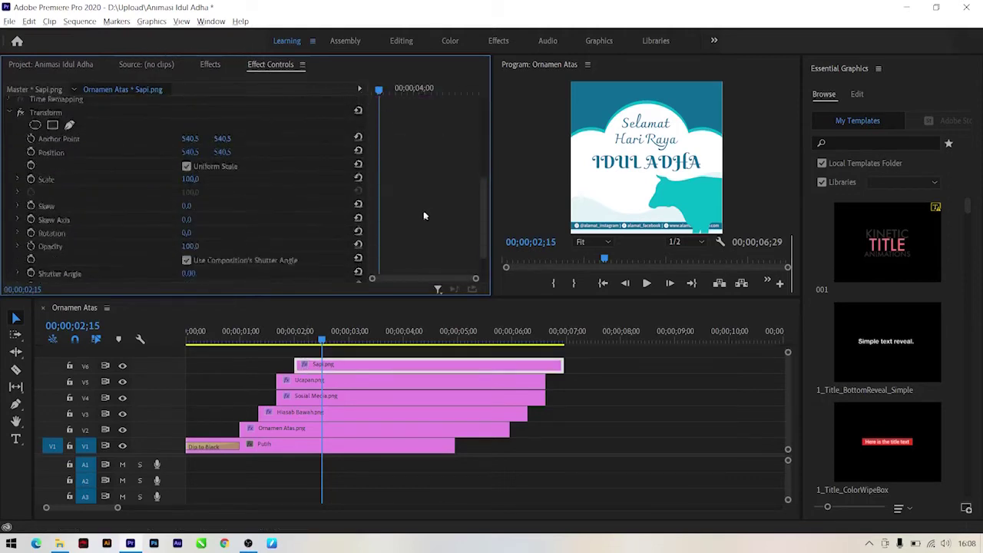
{"action": "left_click", "coordinate": [31, 113]}
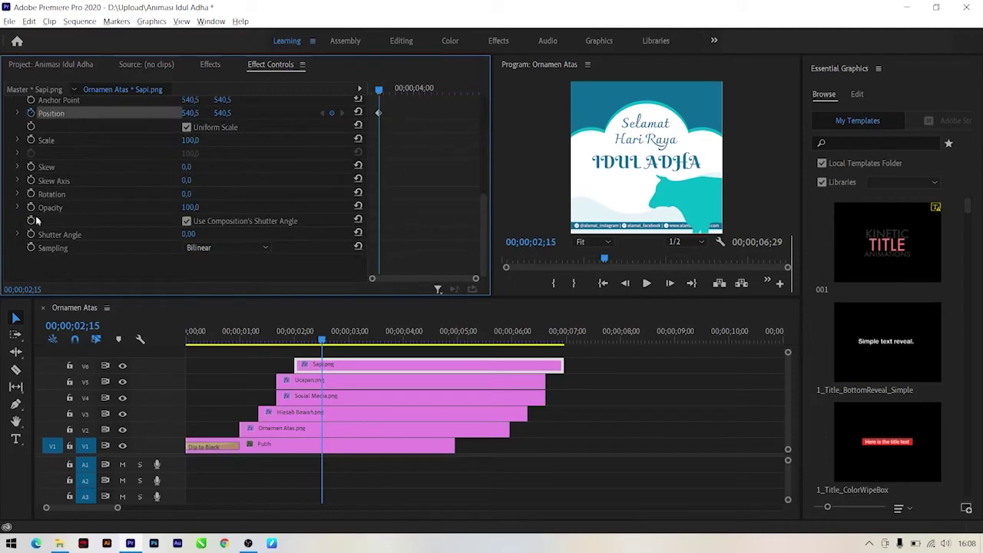
{"action": "left_click", "coordinate": [189, 233]}
{"action": "type", "text": "3"}
{"action": "key", "text": "Return"}
At 02;00, start the cow off-frame right at X 1132,5 and ease into its keyframe.
{"action": "left_click_drag", "start_coordinate": [378, 90], "coordinate": [303, 94]}
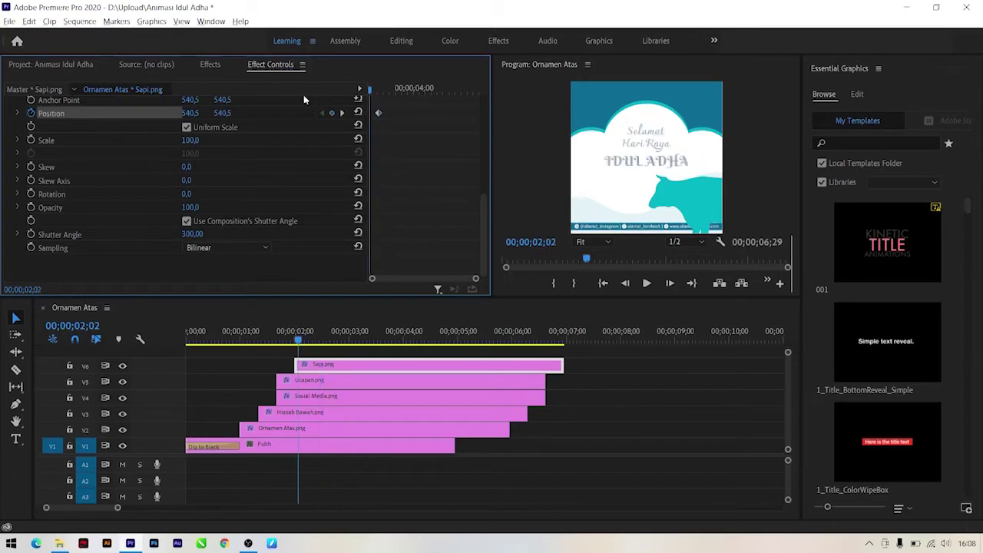
{"action": "left_click_drag", "start_coordinate": [190, 113], "coordinate": [178, 113]}
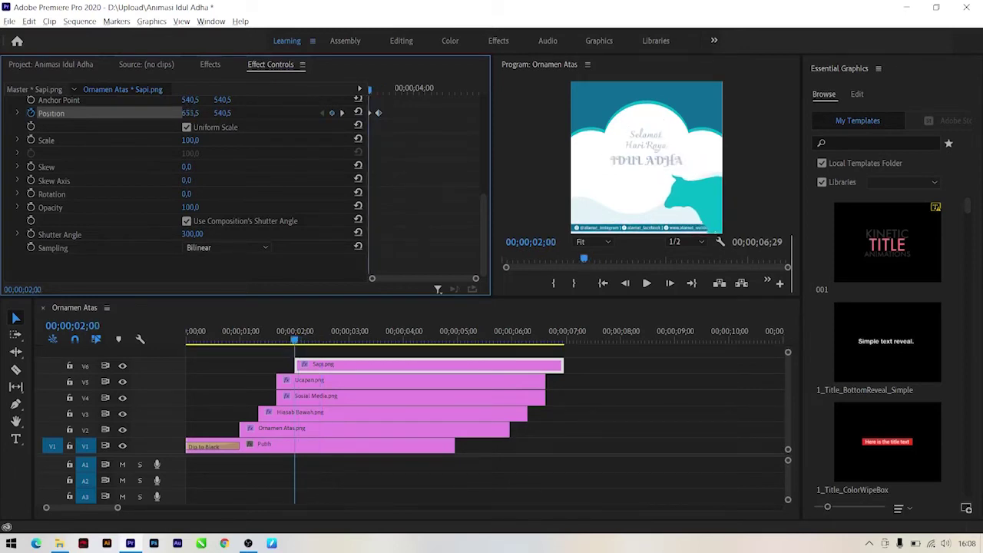
{"action": "left_click_drag", "start_coordinate": [190, 113], "coordinate": [308, 113]}
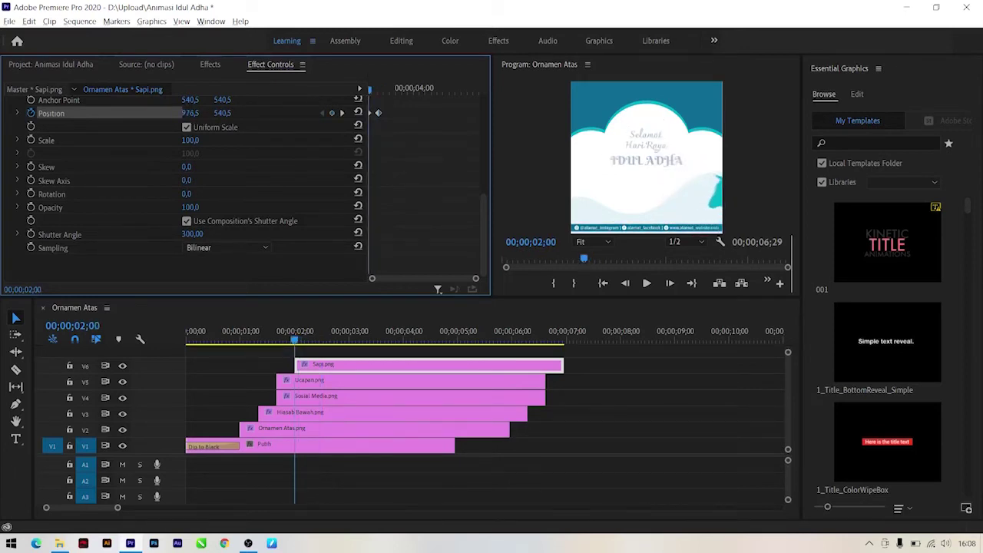
{"action": "left_click_drag", "start_coordinate": [190, 113], "coordinate": [215, 113]}
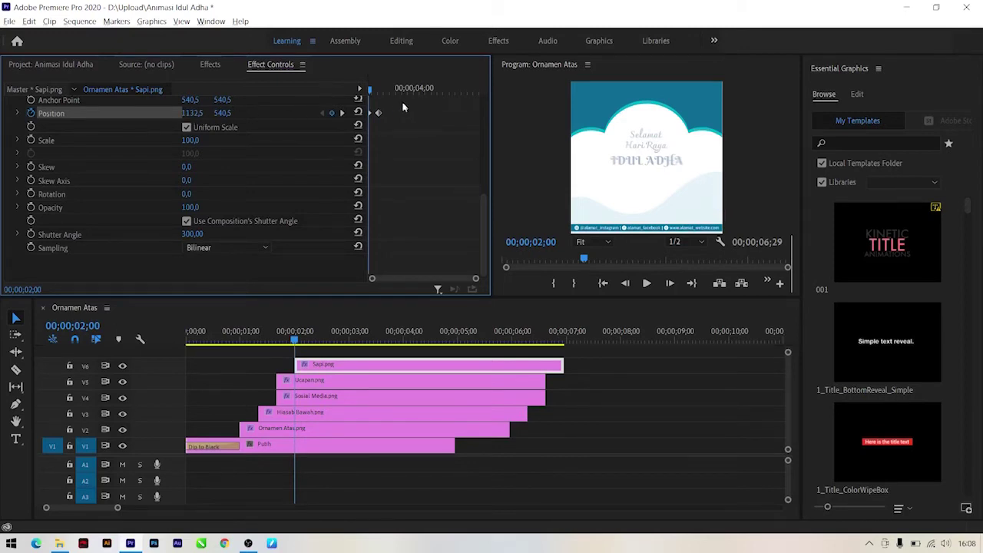
{"action": "right_click", "coordinate": [378, 113]}
{"action": "right_click", "coordinate": [381, 114]}
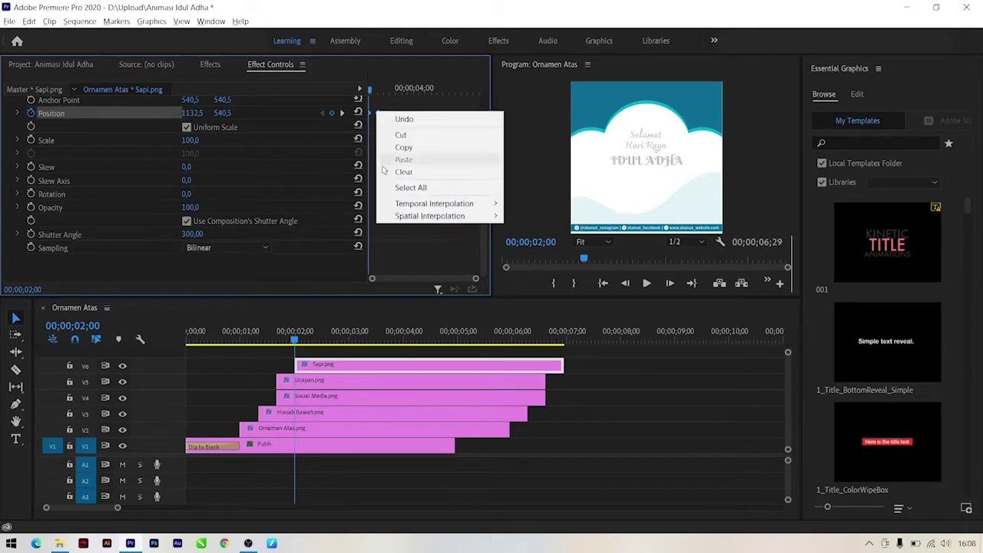
{"action": "mouse_move", "coordinate": [445, 216]}
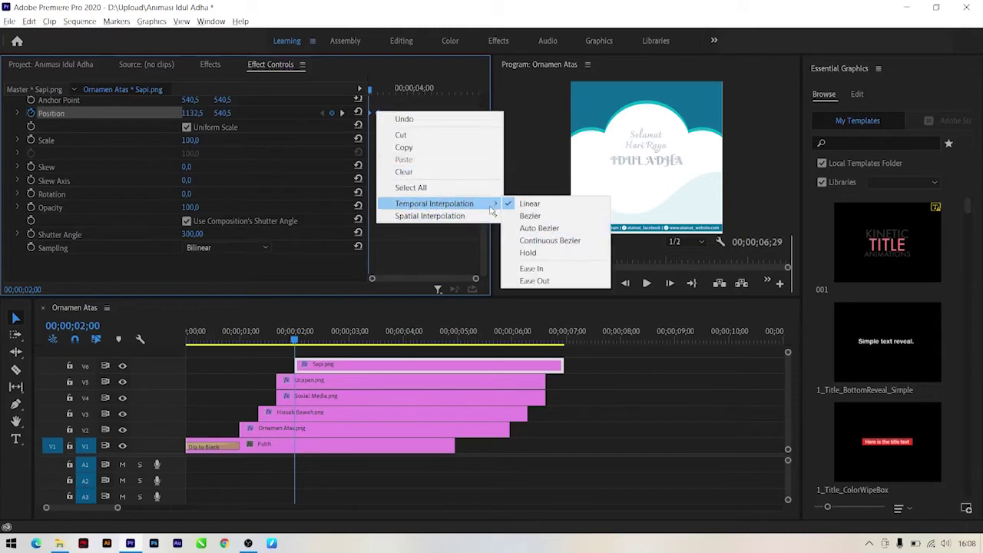
{"action": "left_click", "coordinate": [535, 268]}
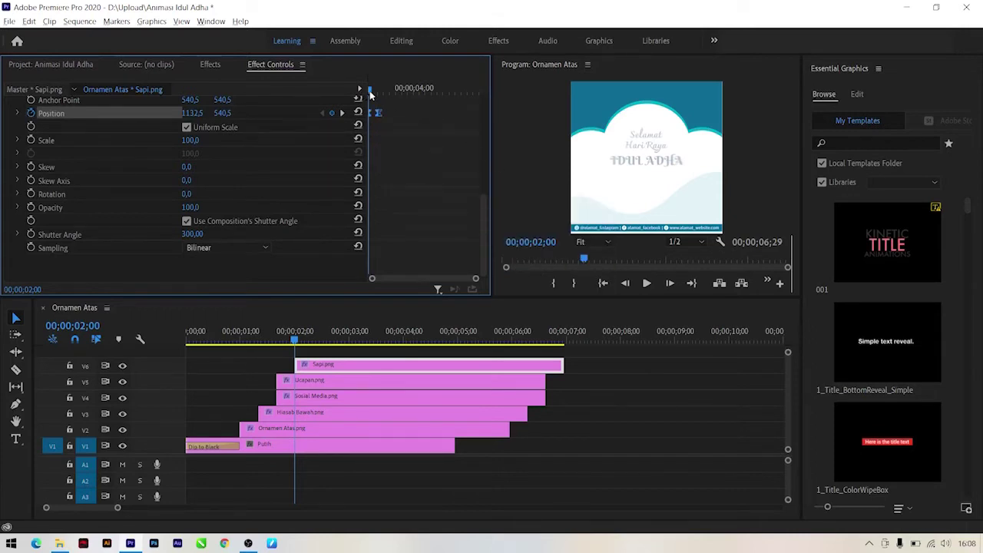
{"action": "left_click_drag", "start_coordinate": [371, 91], "coordinate": [378, 91]}
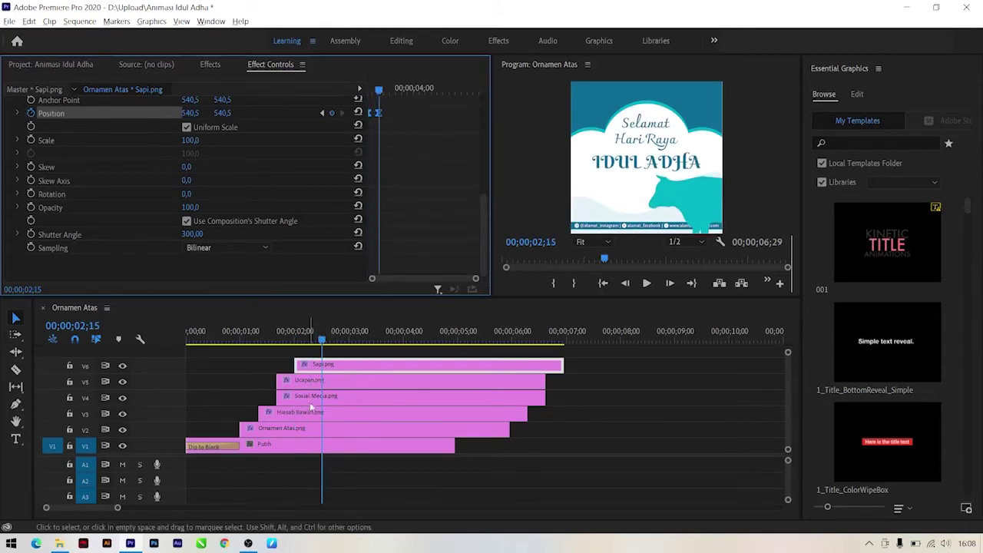
Shift the Sapi, Ucapan and Sosial Media clips up so Sapi sits on V5 under the text.
{"action": "mouse_move", "coordinate": [615, 347]}
{"action": "left_mouse_down"}
{"action": "mouse_move", "coordinate": [298, 399]}
{"action": "mouse_move", "coordinate": [297, 383]}
{"action": "left_mouse_up"}
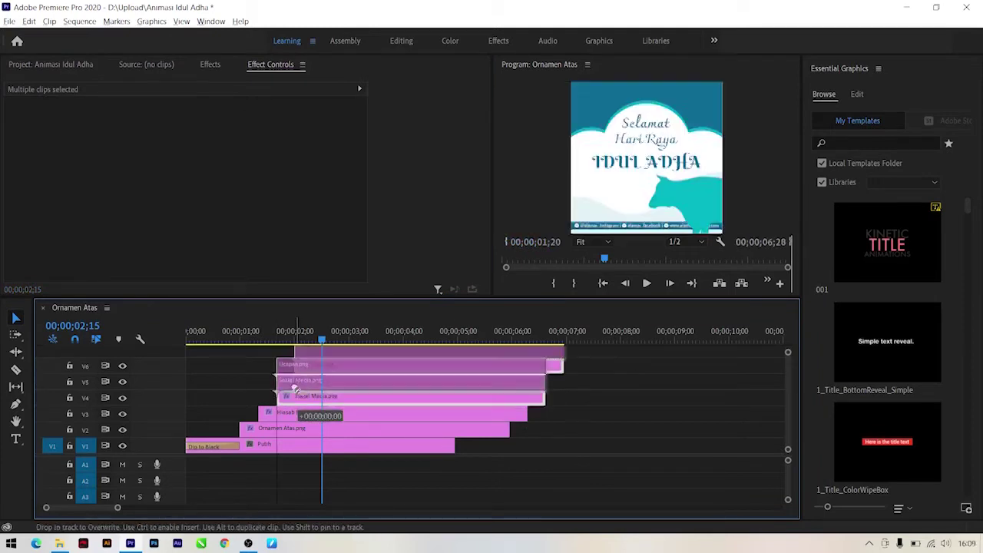
{"action": "left_click", "coordinate": [629, 427]}
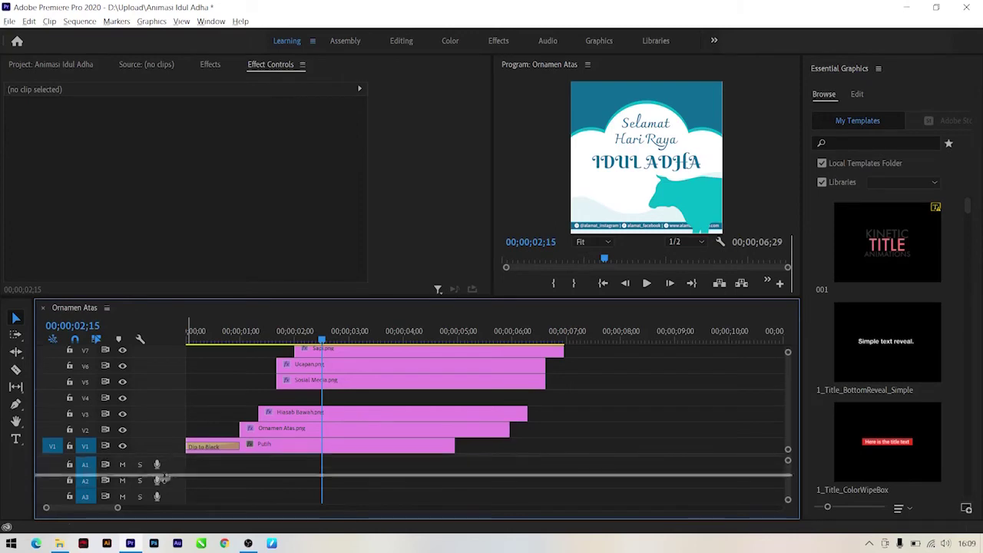
{"action": "left_click_drag", "start_coordinate": [161, 454], "coordinate": [163, 486]}
{"action": "left_click_drag", "start_coordinate": [440, 359], "coordinate": [361, 418]}
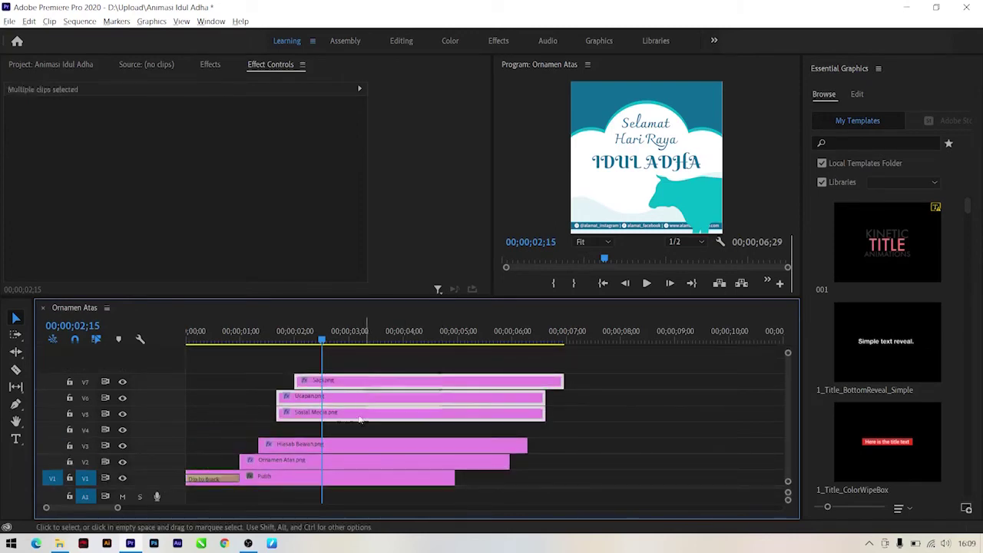
{"action": "mouse_move", "coordinate": [286, 414]}
{"action": "left_mouse_down"}
{"action": "mouse_move", "coordinate": [294, 396]}
{"action": "mouse_move", "coordinate": [311, 414]}
{"action": "left_mouse_up"}
{"action": "left_click", "coordinate": [591, 414]}
{"action": "mouse_move", "coordinate": [283, 343]}
{"action": "left_mouse_down"}
{"action": "mouse_move", "coordinate": [306, 356]}
{"action": "mouse_move", "coordinate": [325, 346]}
{"action": "left_mouse_up"}
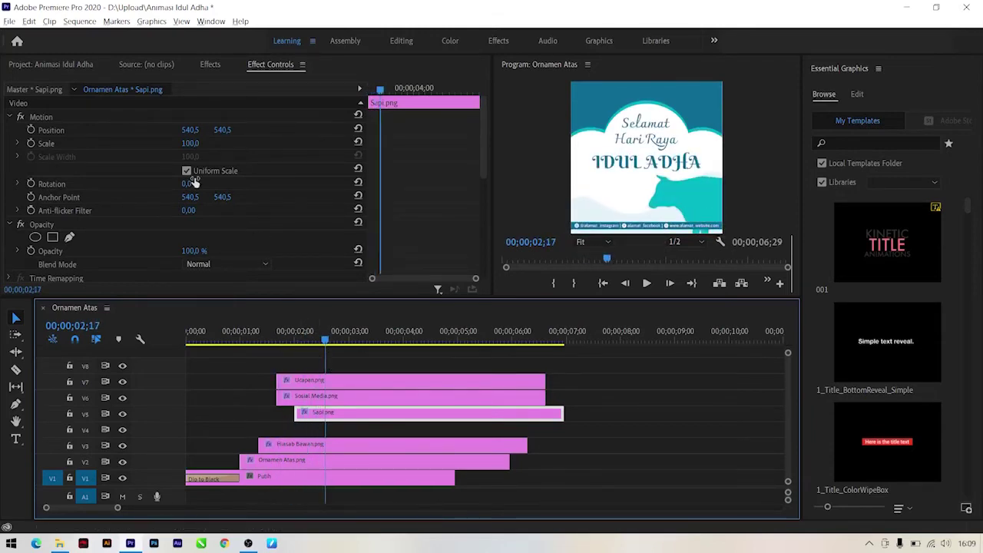
Drop Kambing.png onto V4 under Sapi.png and check the cow's keyframes near 02;15.
{"action": "left_click", "coordinate": [210, 65]}
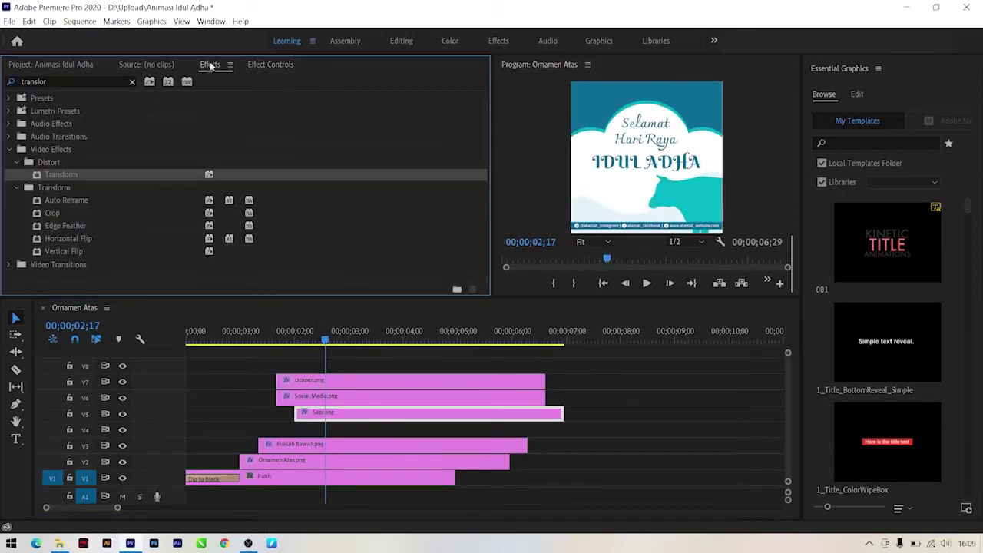
{"action": "left_click", "coordinate": [68, 66]}
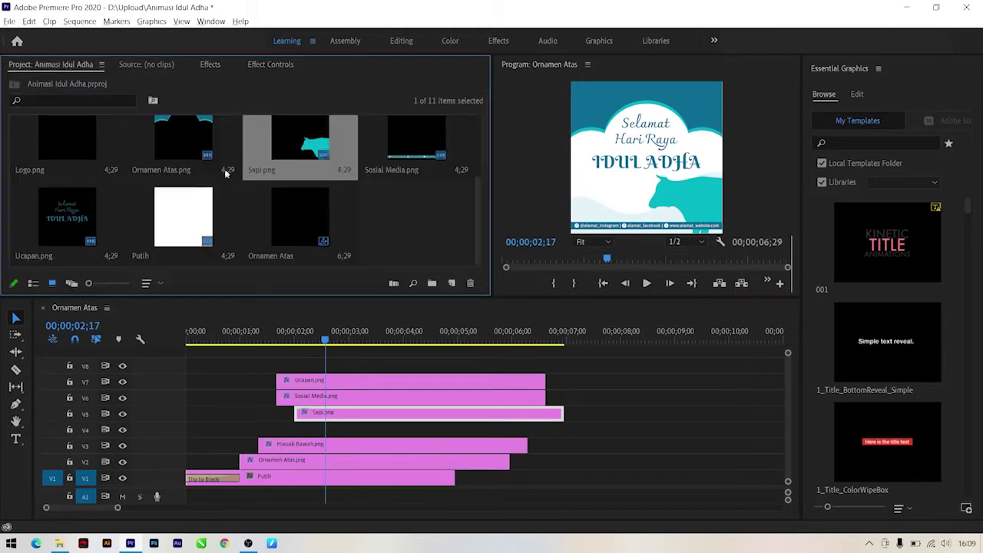
{"action": "scroll", "coordinate": [274, 217], "scroll_direction": "up", "scroll_amount": 2}
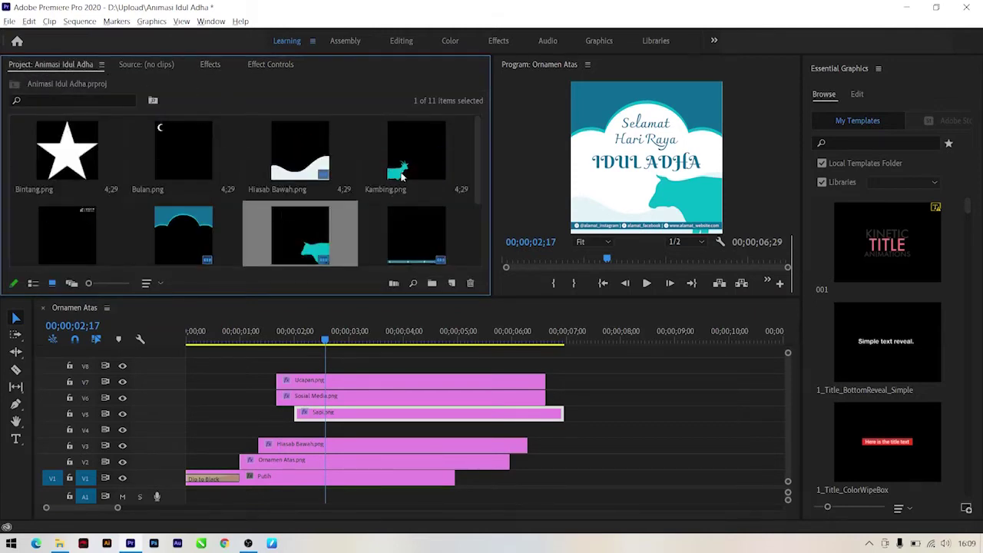
{"action": "left_click_drag", "start_coordinate": [401, 176], "coordinate": [299, 428]}
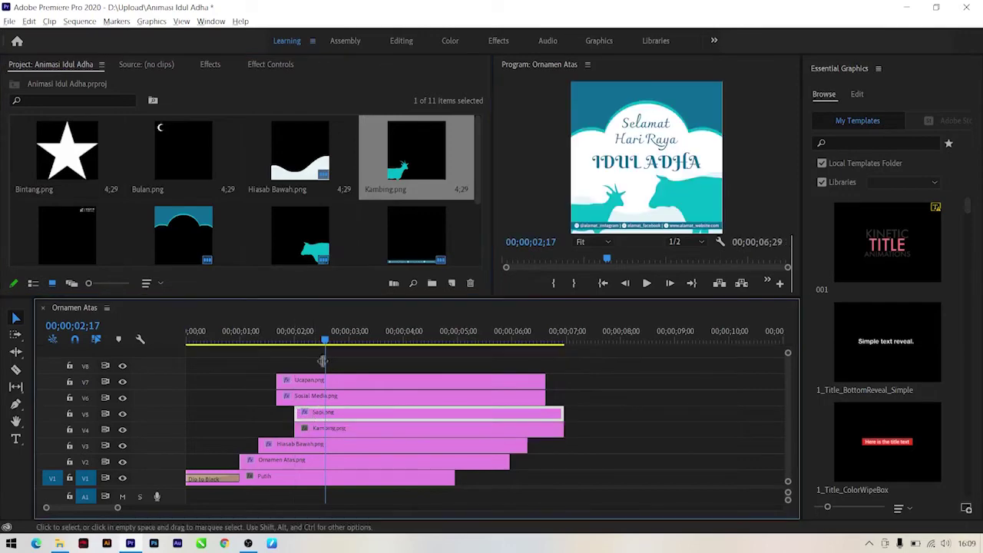
{"action": "left_click", "coordinate": [258, 64]}
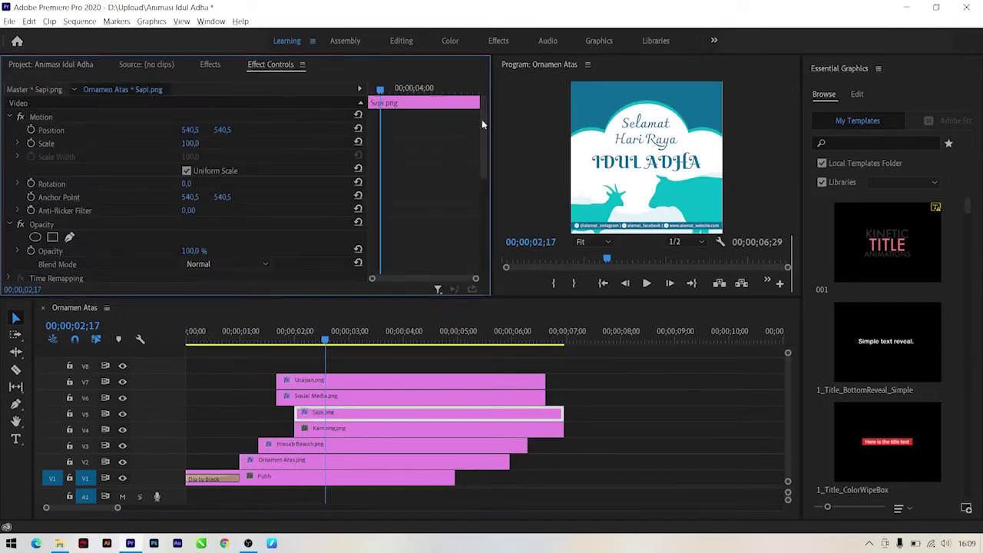
{"action": "left_click_drag", "start_coordinate": [486, 140], "coordinate": [486, 203]}
{"action": "left_click_drag", "start_coordinate": [391, 91], "coordinate": [378, 91]}
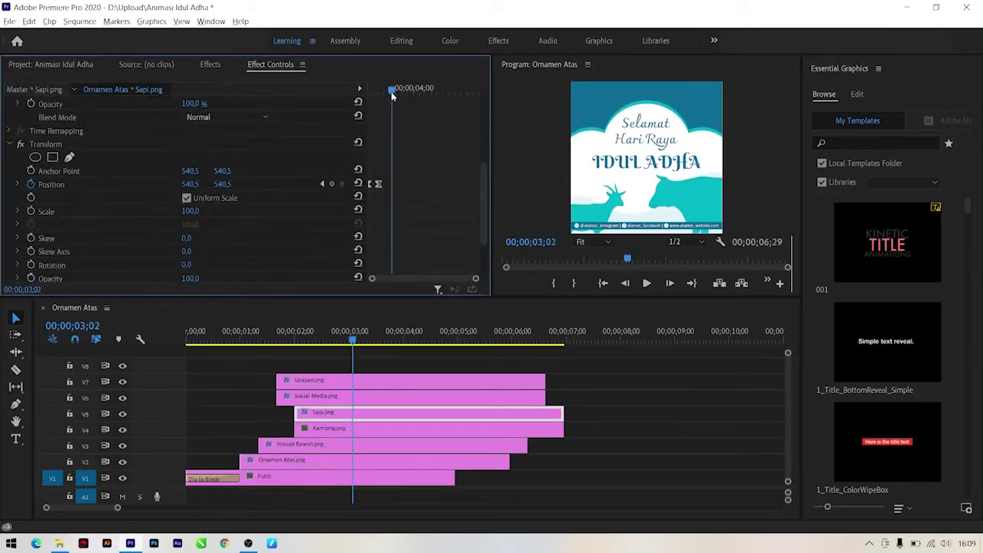
Apply the Transform effect to the Kambing.png clip.
{"action": "left_click", "coordinate": [219, 66]}
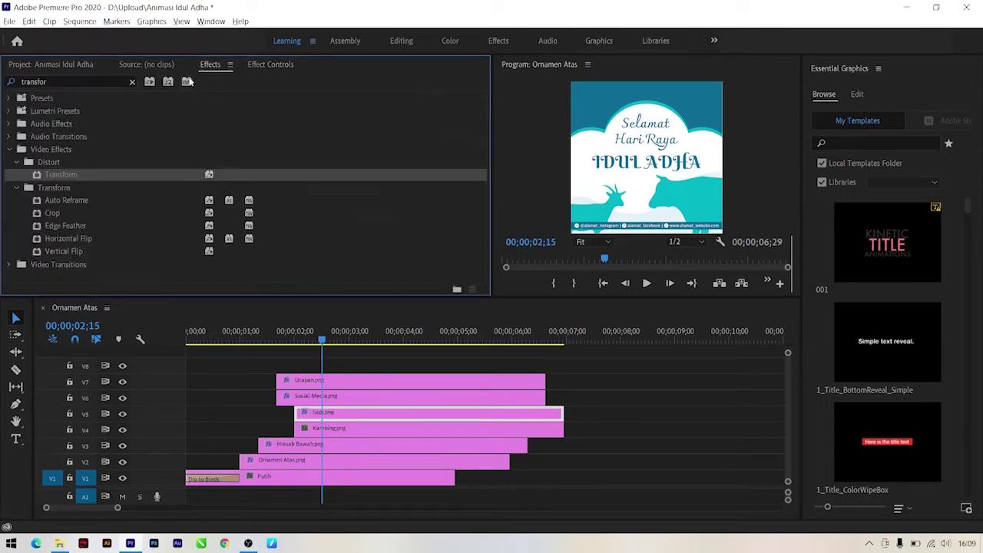
{"action": "left_click_drag", "start_coordinate": [46, 177], "coordinate": [313, 434]}
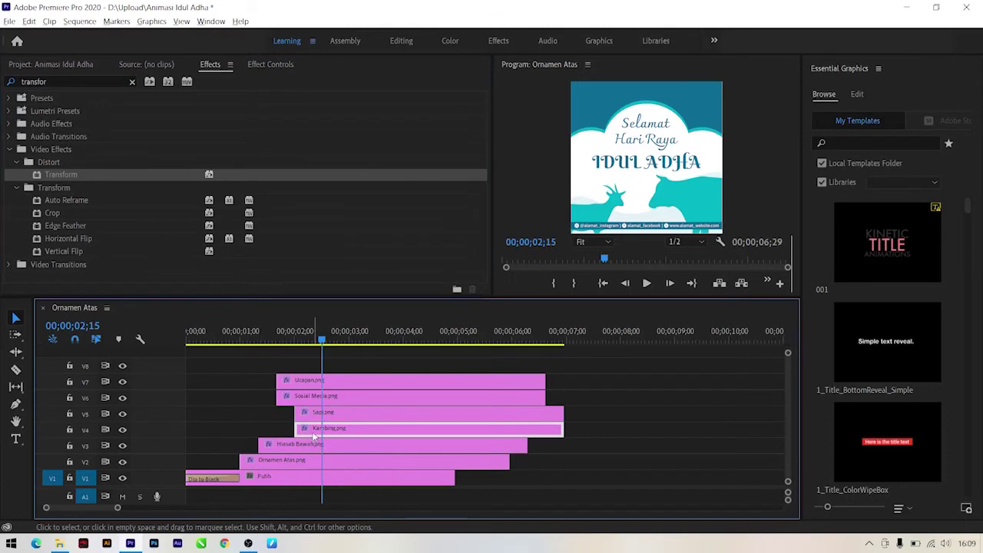
{"action": "left_click", "coordinate": [269, 65]}
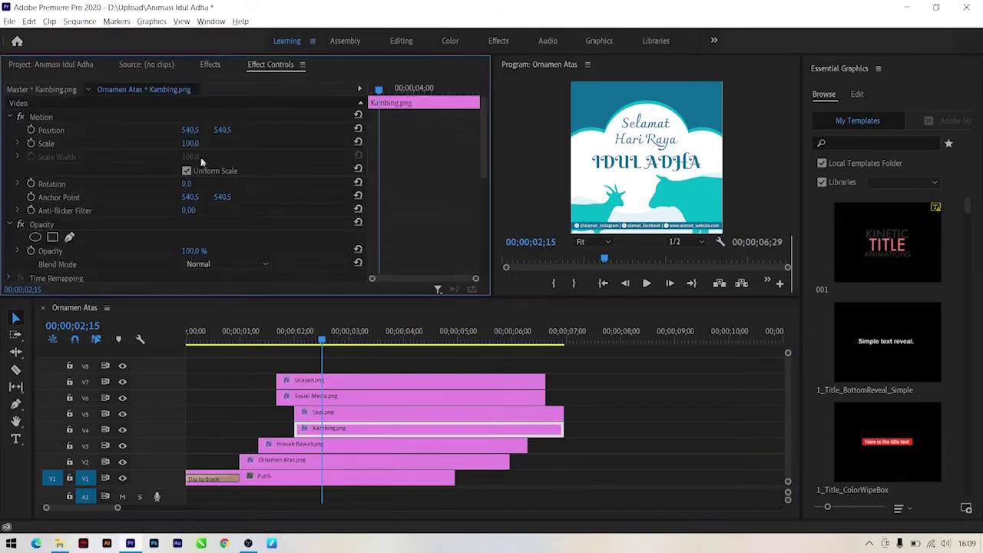
{"action": "scroll", "coordinate": [4, 245], "scroll_direction": "down", "scroll_amount": 2}
{"action": "scroll", "coordinate": [5, 245], "scroll_direction": "down", "scroll_amount": 3}
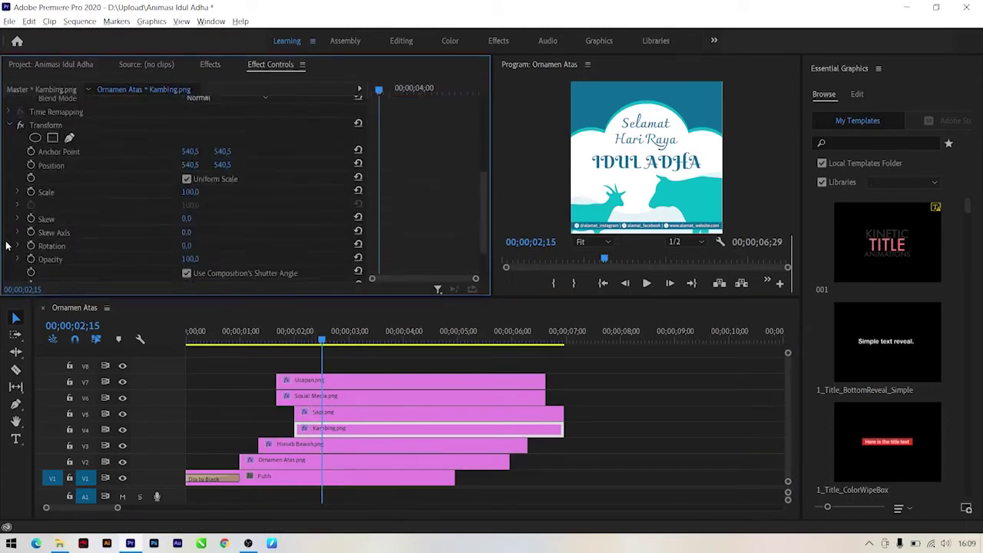
{"action": "scroll", "coordinate": [6, 246], "scroll_direction": "down", "scroll_amount": 2}
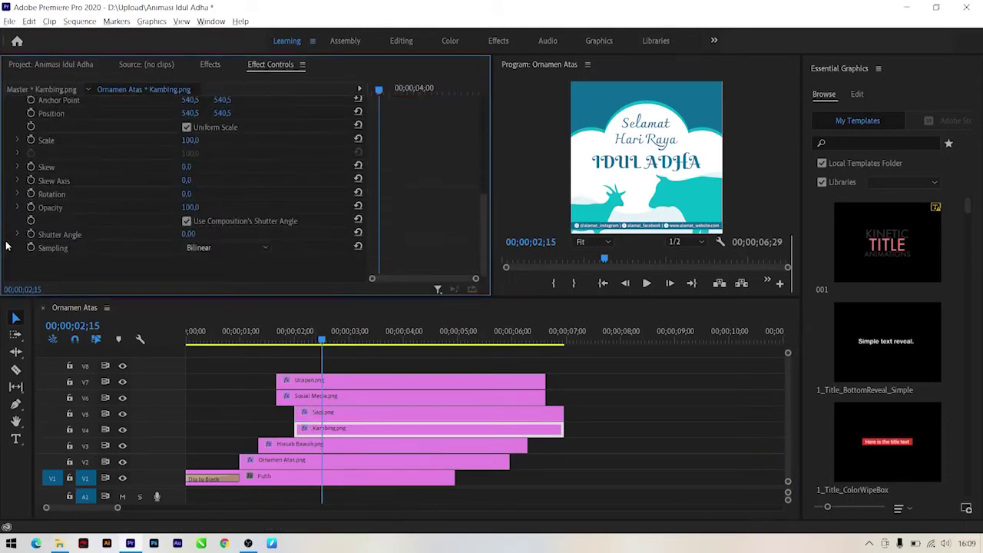
Keyframe the goat's Position with Shutter Angle 300, starting off-left at X 103,5 at 02;00.
{"action": "left_click", "coordinate": [30, 113]}
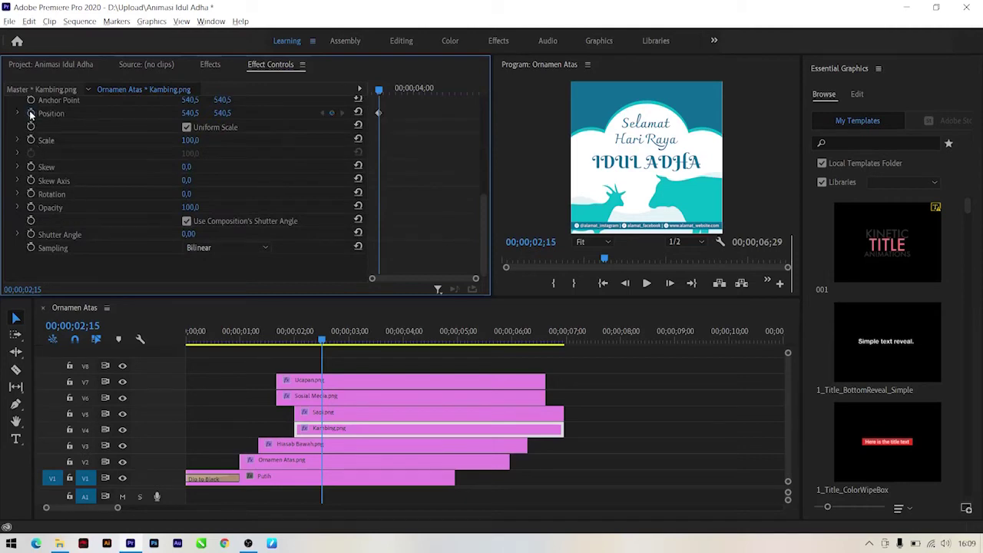
{"action": "left_click", "coordinate": [188, 234]}
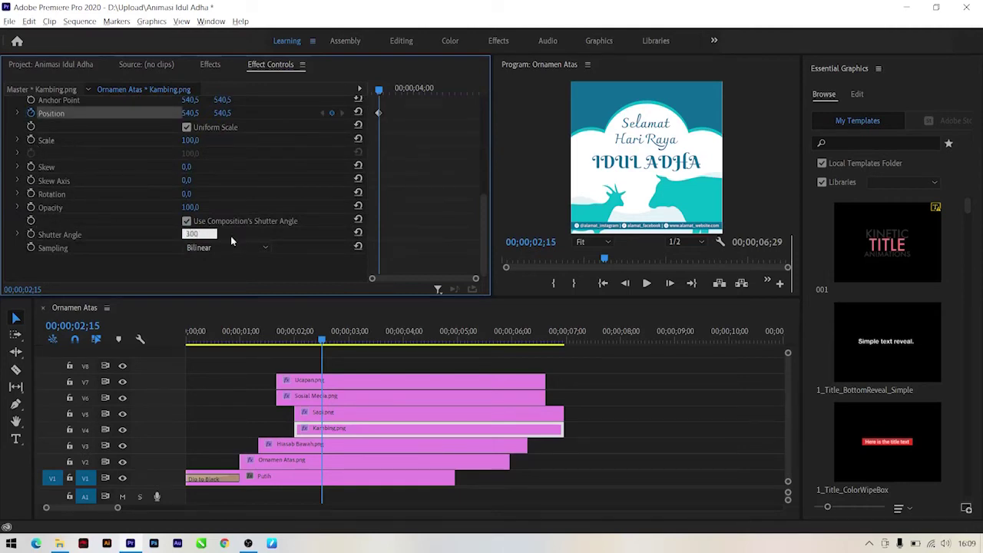
{"action": "type", "text": "300"}
{"action": "left_click", "coordinate": [131, 269]}
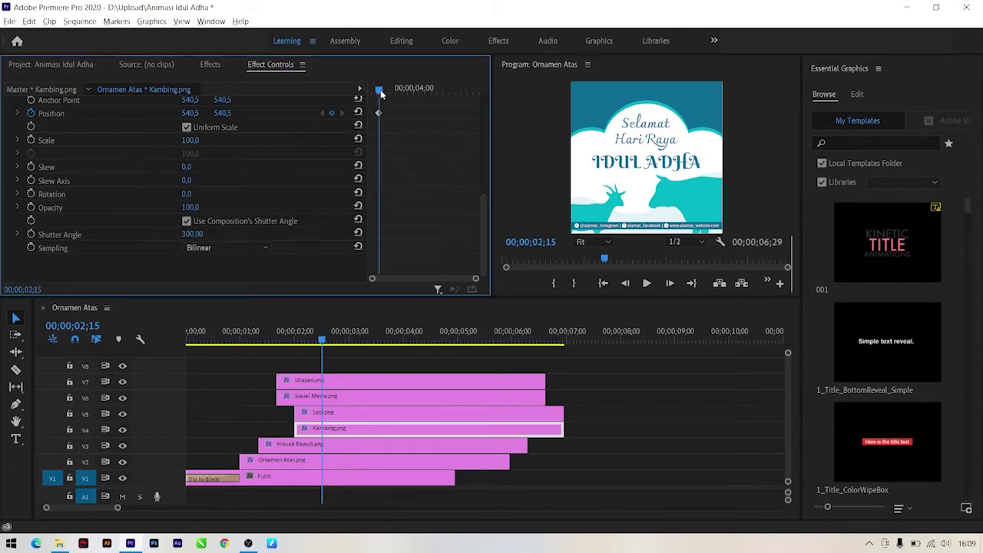
{"action": "left_click_drag", "start_coordinate": [380, 92], "coordinate": [335, 94]}
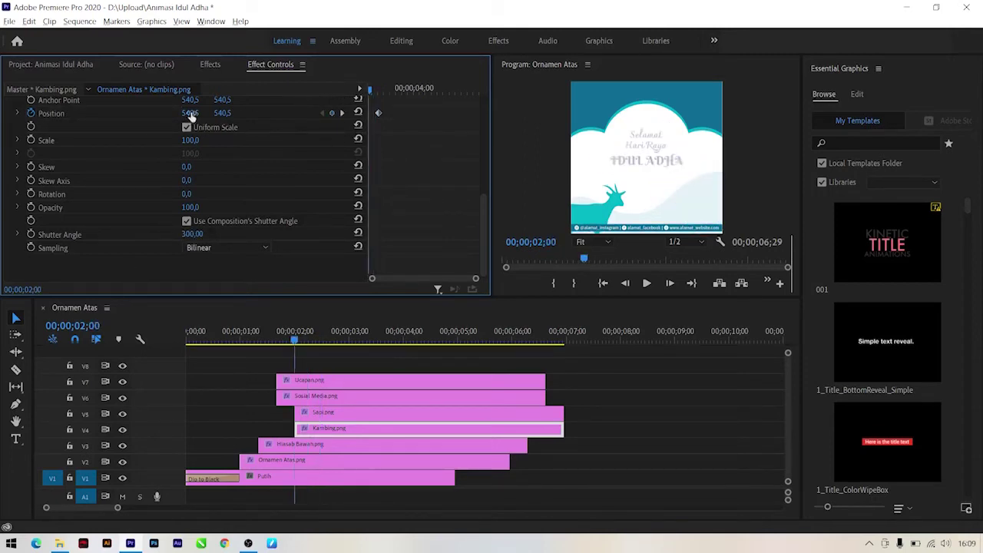
{"action": "left_click_drag", "start_coordinate": [199, 114], "coordinate": [92, 115]}
{"action": "mouse_move", "coordinate": [190, 113]}
{"action": "left_mouse_down"}
{"action": "mouse_move", "coordinate": [177, 114]}
{"action": "mouse_move", "coordinate": [187, 112]}
{"action": "left_mouse_up"}
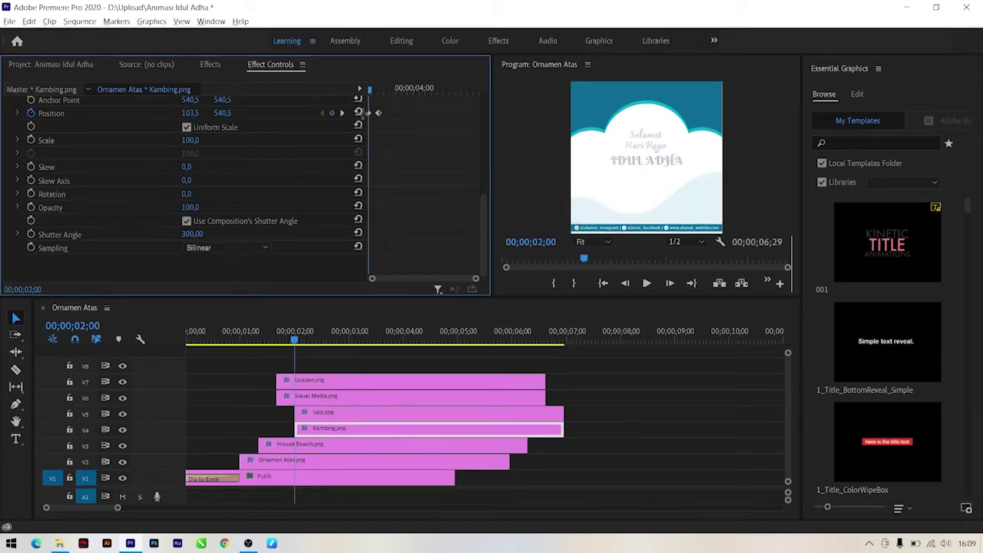
Set the goat's Position keyframes to Hold interpolation and scrub through its entrance.
{"action": "right_click", "coordinate": [378, 113]}
{"action": "mouse_move", "coordinate": [459, 203]}
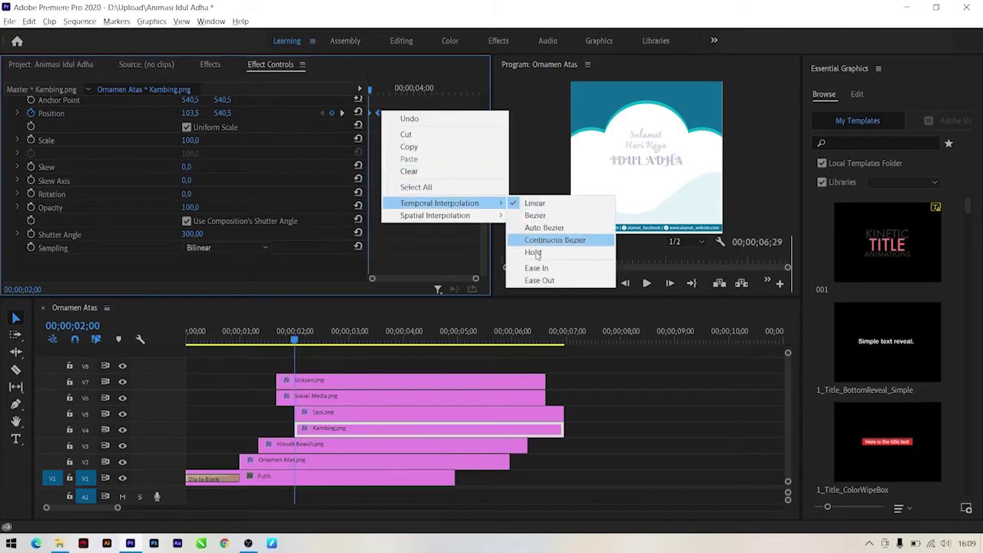
{"action": "left_click", "coordinate": [534, 253]}
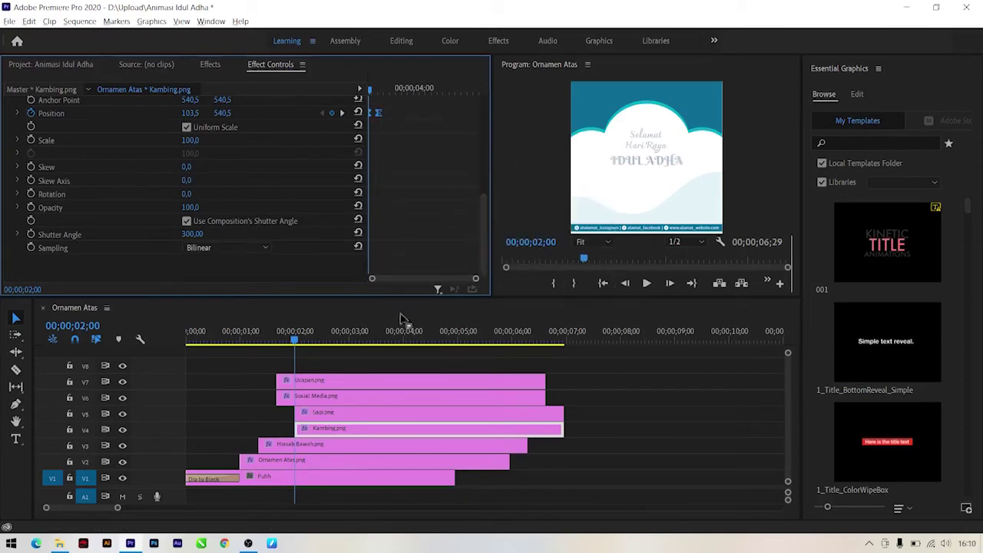
{"action": "left_click", "coordinate": [260, 336]}
{"action": "mouse_move", "coordinate": [259, 335]}
{"action": "left_mouse_down"}
{"action": "mouse_move", "coordinate": [309, 353]}
{"action": "mouse_move", "coordinate": [296, 348]}
{"action": "left_mouse_up"}
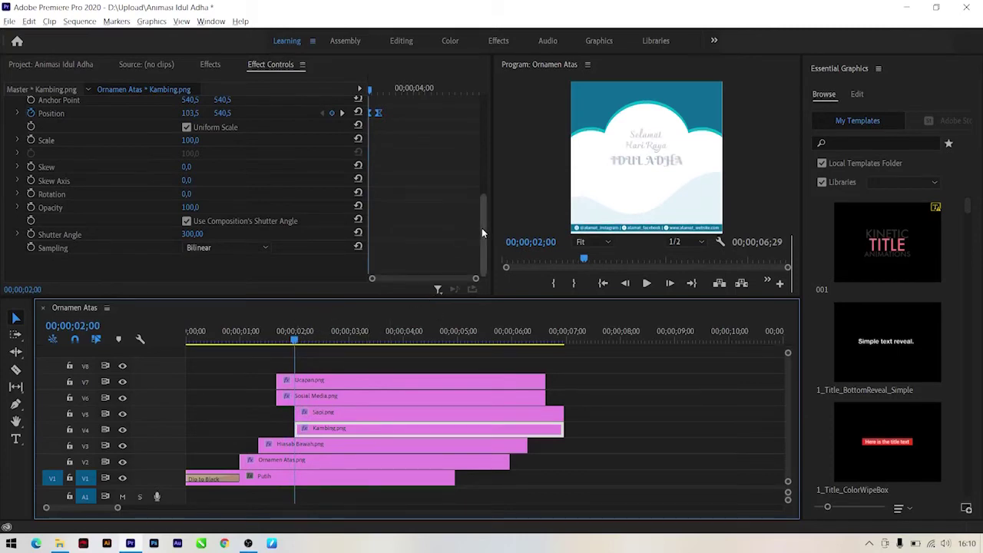
{"action": "left_click_drag", "start_coordinate": [482, 227], "coordinate": [480, 187]}
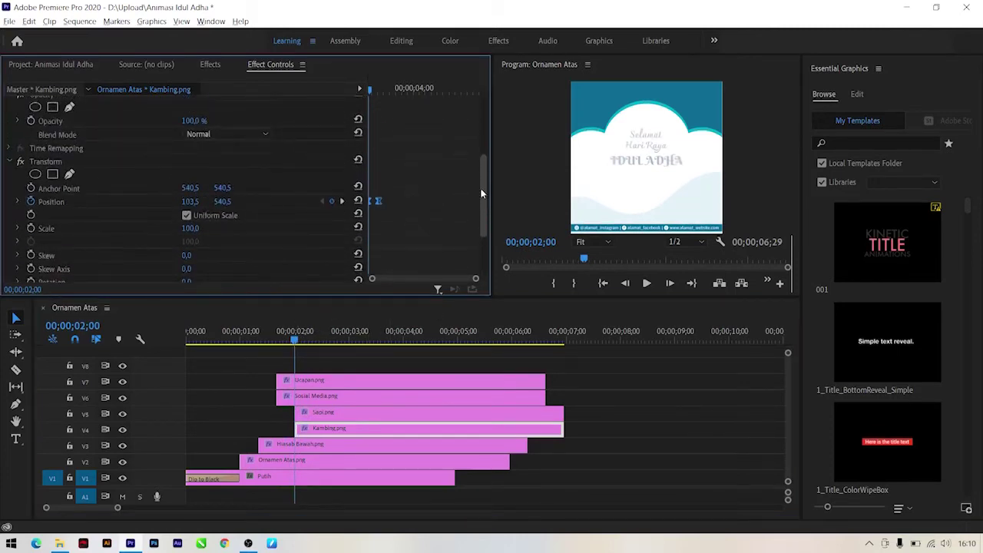
Place Logo.png on track V8 at 00;00;02;00, play back, and show its Effect Controls.
{"action": "left_click", "coordinate": [80, 66]}
{"action": "scroll", "coordinate": [338, 200], "scroll_direction": "down", "scroll_amount": 3}
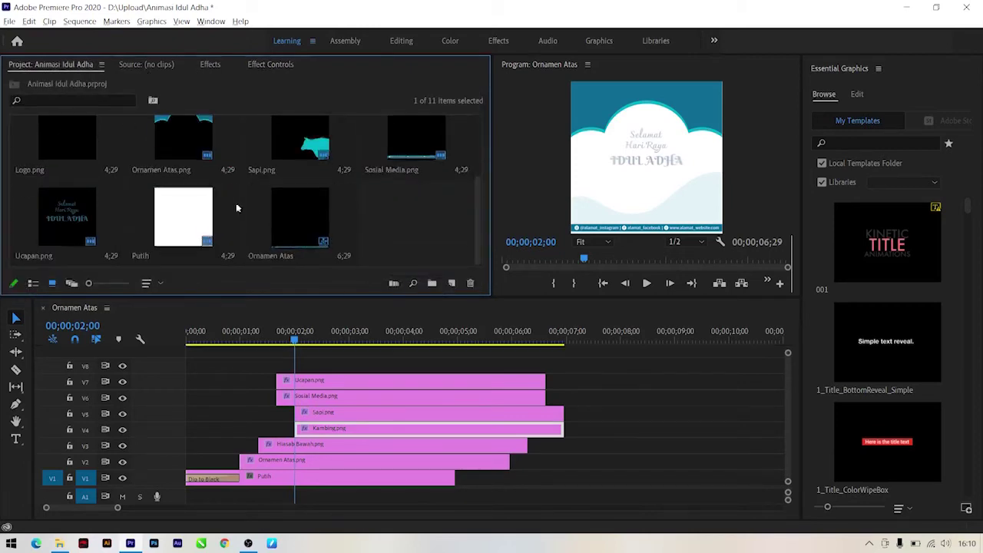
{"action": "scroll", "coordinate": [235, 206], "scroll_direction": "up", "scroll_amount": 3}
{"action": "left_click_drag", "start_coordinate": [76, 224], "coordinate": [312, 368]}
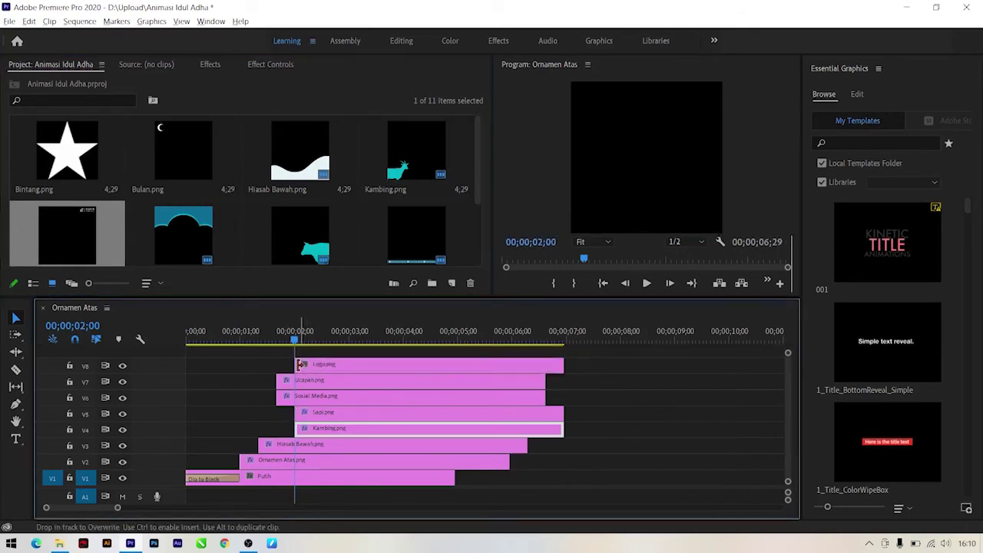
{"action": "key", "text": "space"}
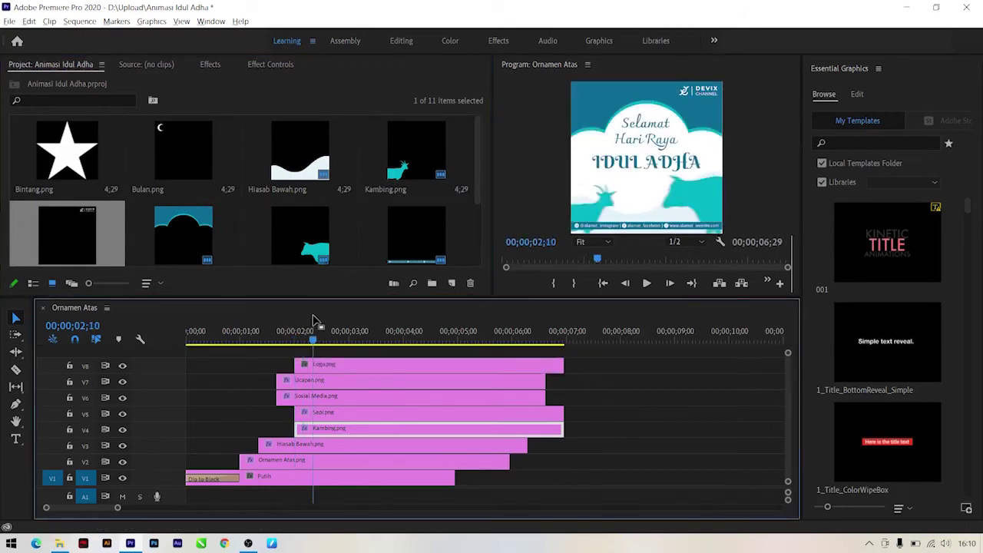
{"action": "left_click", "coordinate": [337, 370]}
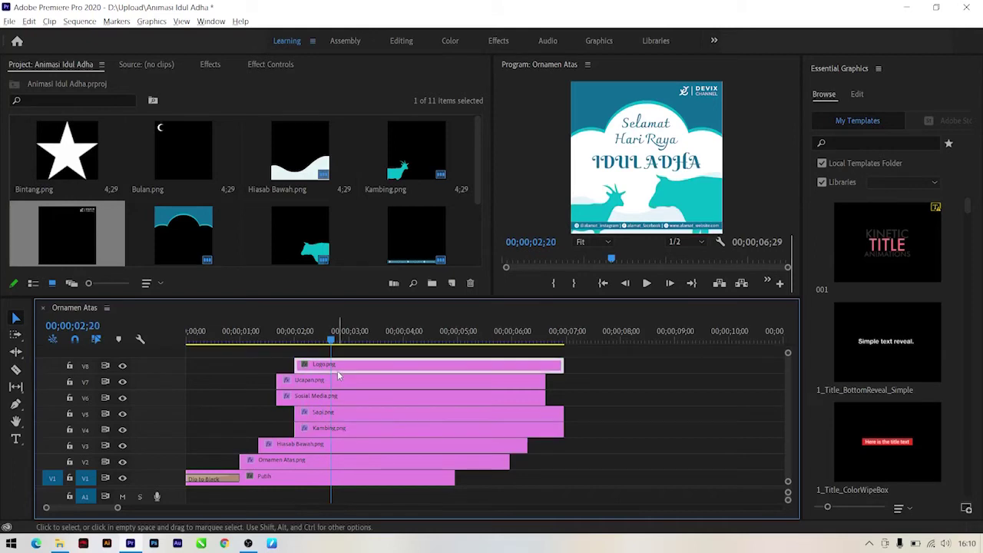
{"action": "left_click", "coordinate": [268, 65]}
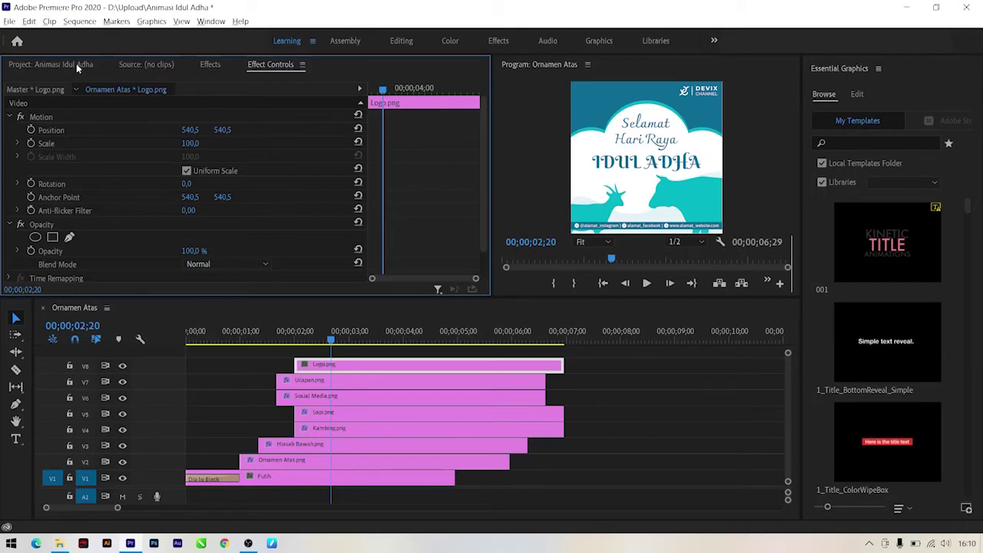
Apply the Transform effect to the Logo.png clip.
{"action": "scroll", "coordinate": [107, 188], "scroll_direction": "down", "scroll_amount": 1}
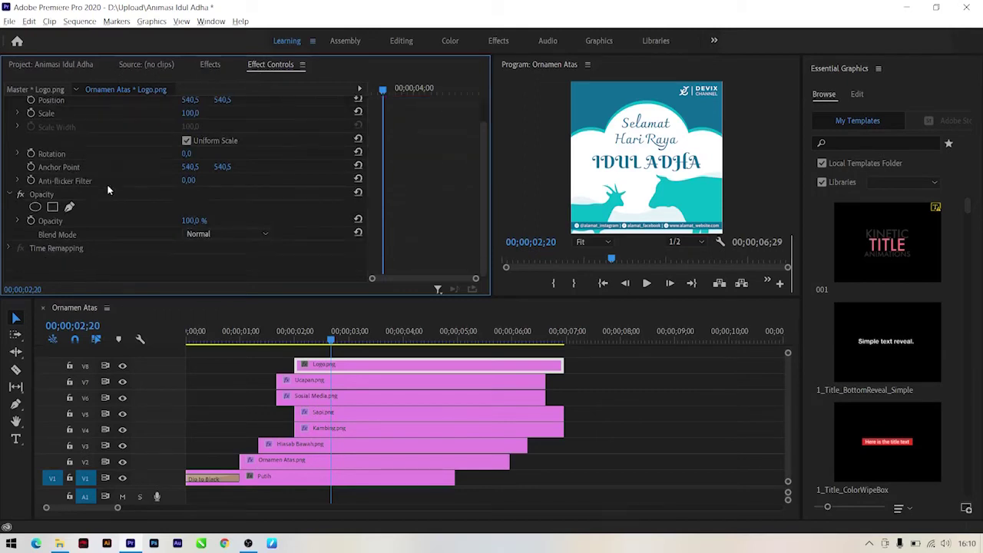
{"action": "left_click", "coordinate": [207, 68]}
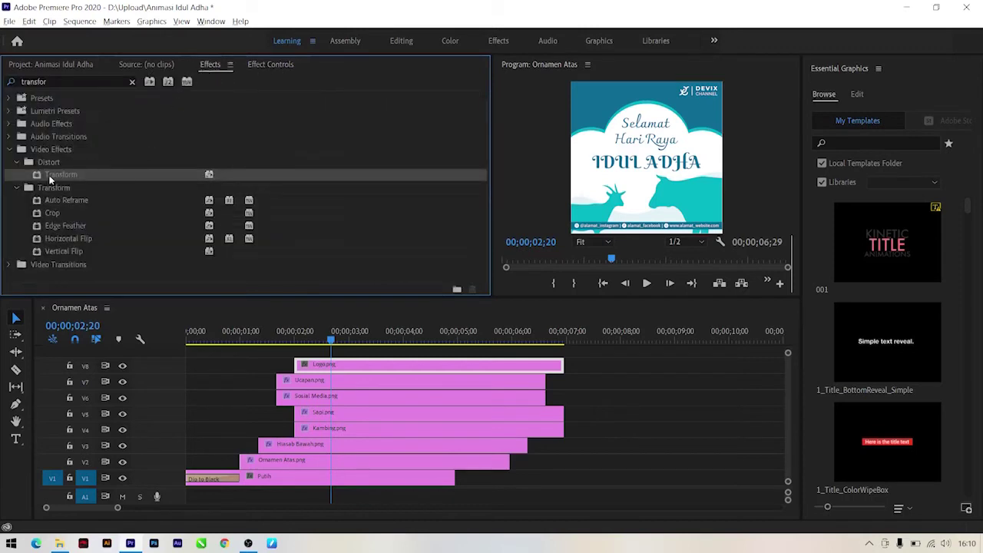
{"action": "left_click_drag", "start_coordinate": [51, 178], "coordinate": [315, 364]}
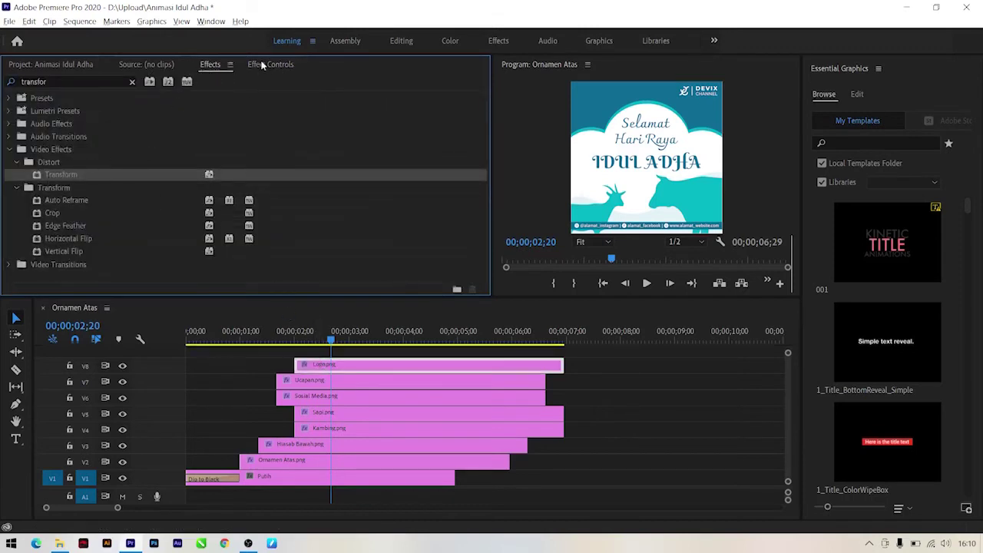
{"action": "left_click", "coordinate": [261, 66]}
Set the logo's Shutter Angle to 300 and keyframe Position starting at Y 420,5 at 02;00.
{"action": "scroll", "coordinate": [50, 234], "scroll_direction": "down", "scroll_amount": 4}
{"action": "scroll", "coordinate": [50, 234], "scroll_direction": "down", "scroll_amount": 3}
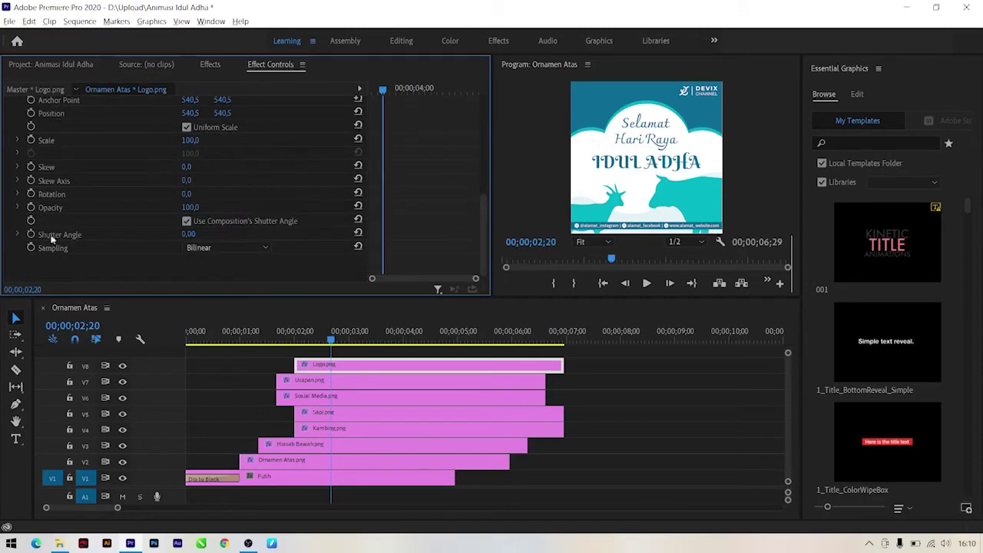
{"action": "left_click", "coordinate": [188, 233]}
{"action": "type", "text": "300"}
{"action": "key", "text": "Return"}
{"action": "left_click", "coordinate": [30, 113]}
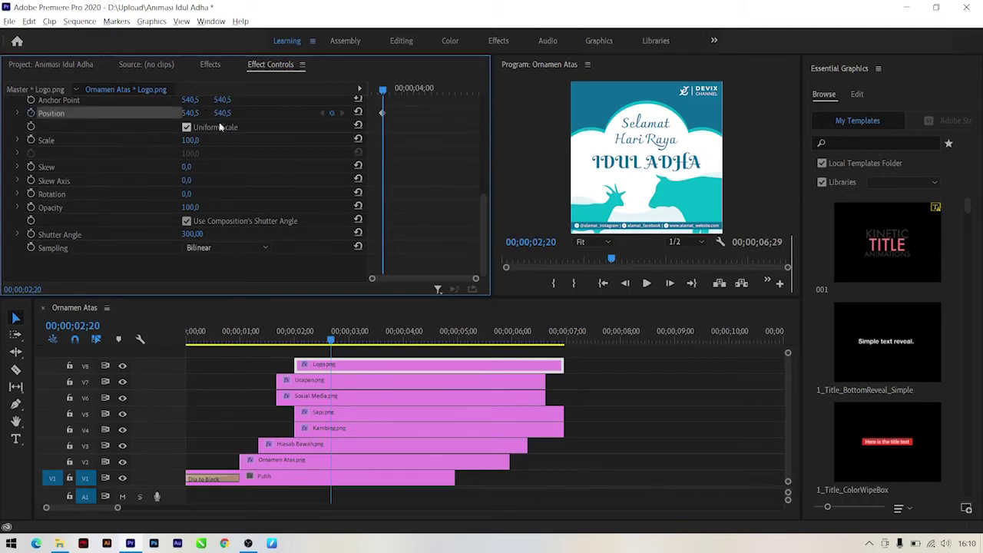
{"action": "left_click_drag", "start_coordinate": [222, 113], "coordinate": [163, 113]}
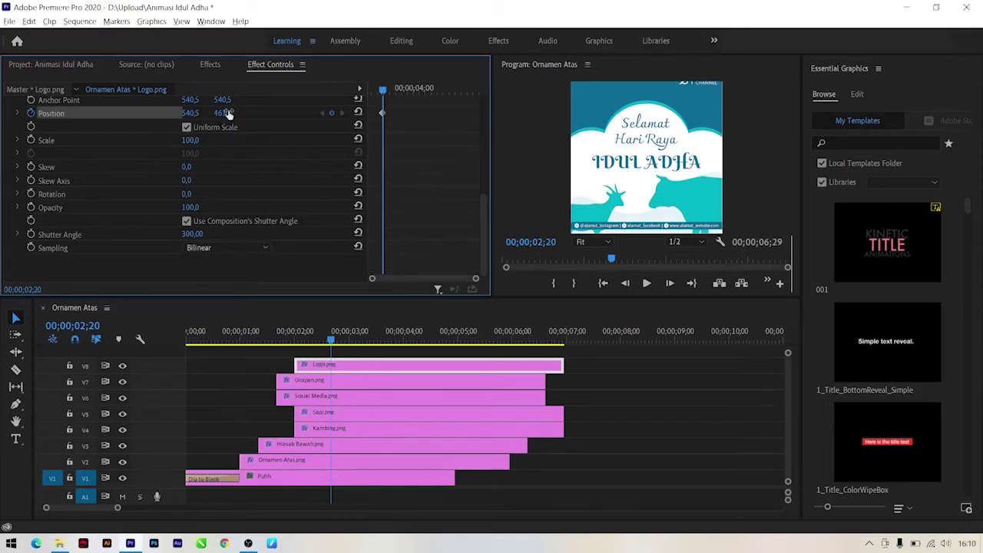
{"action": "key", "text": "ctrl+z"}
{"action": "left_click_drag", "start_coordinate": [383, 91], "coordinate": [144, 113]}
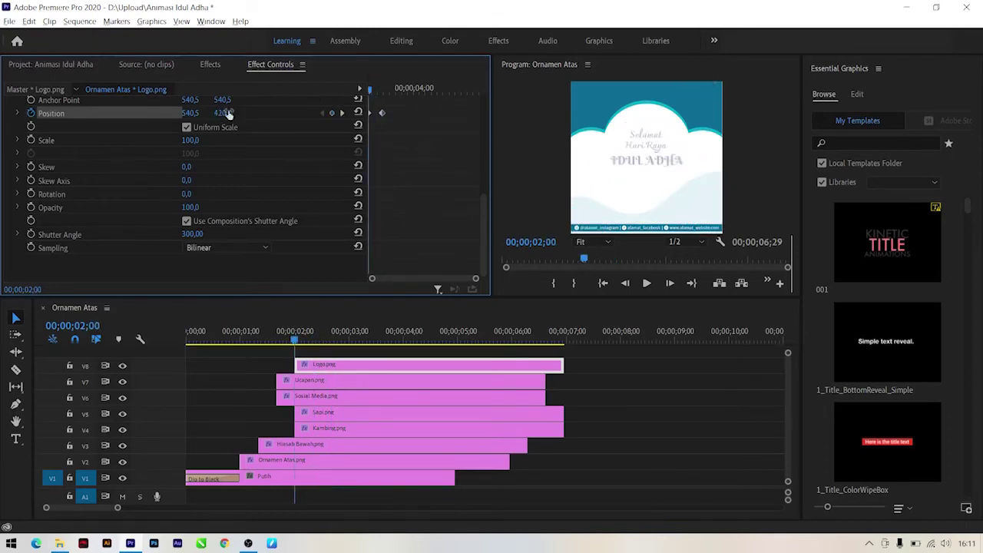
Make the logo's Position keyframes Hold and scrub to preview its entrance.
{"action": "right_click", "coordinate": [382, 114]}
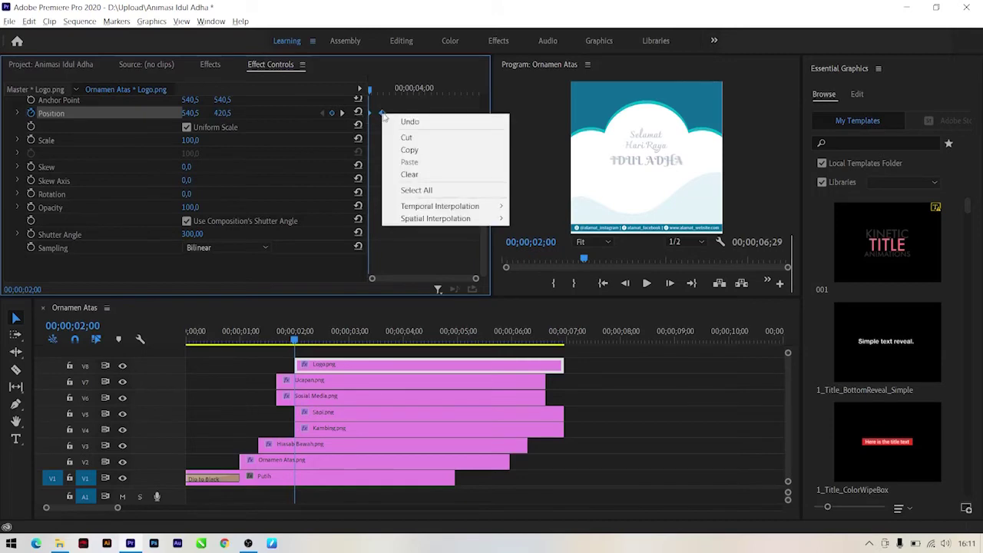
{"action": "mouse_move", "coordinate": [498, 207]}
{"action": "left_click", "coordinate": [533, 255]}
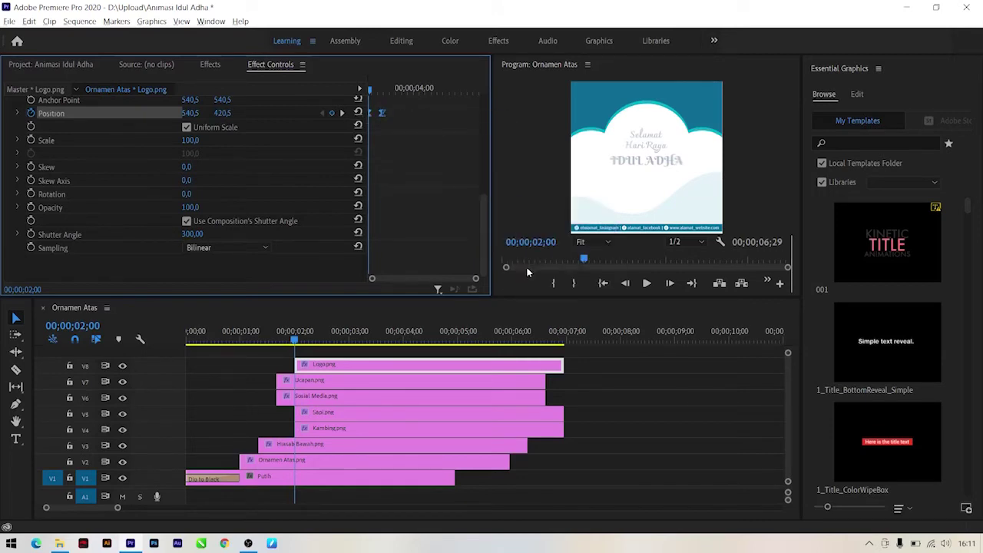
{"action": "left_click_drag", "start_coordinate": [294, 336], "coordinate": [303, 336]}
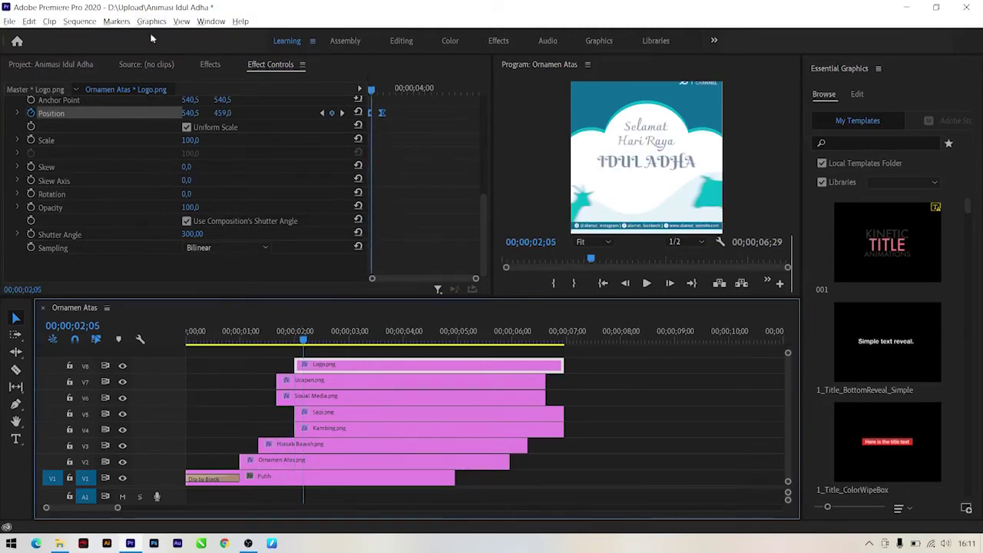
{"action": "left_click", "coordinate": [75, 66]}
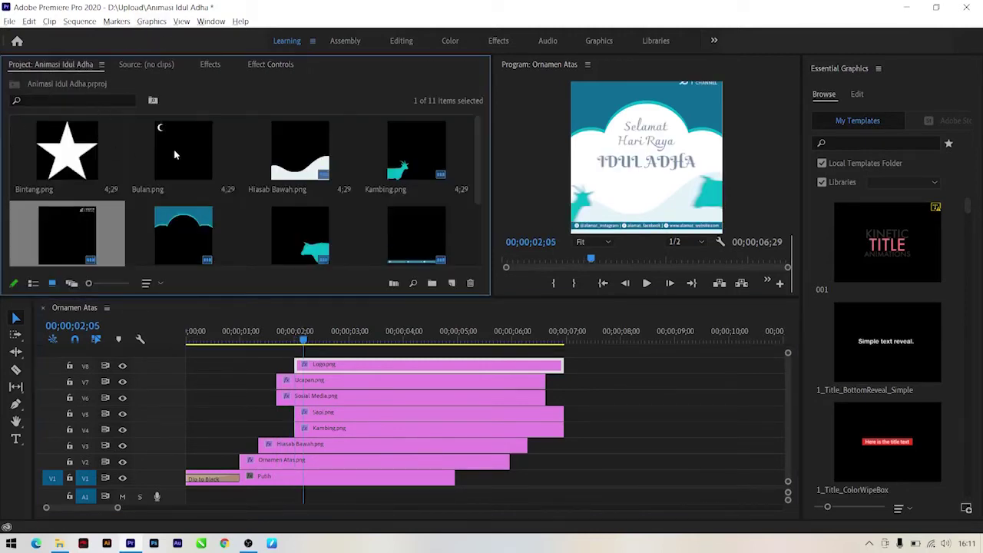
Place Bulan.png on a new track above Logo and copy the Logo clip's attributes.
{"action": "left_click_drag", "start_coordinate": [174, 153], "coordinate": [305, 355]}
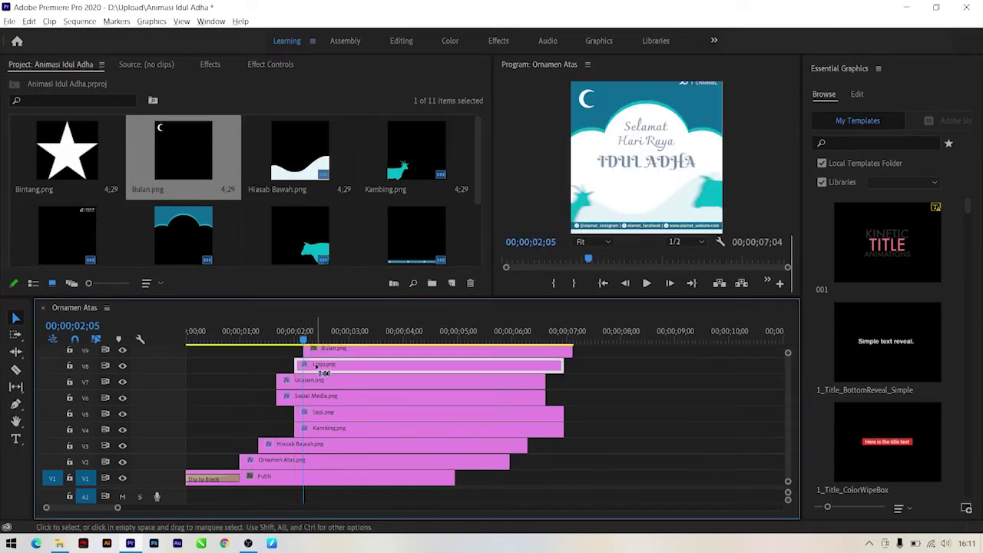
{"action": "right_click", "coordinate": [316, 367]}
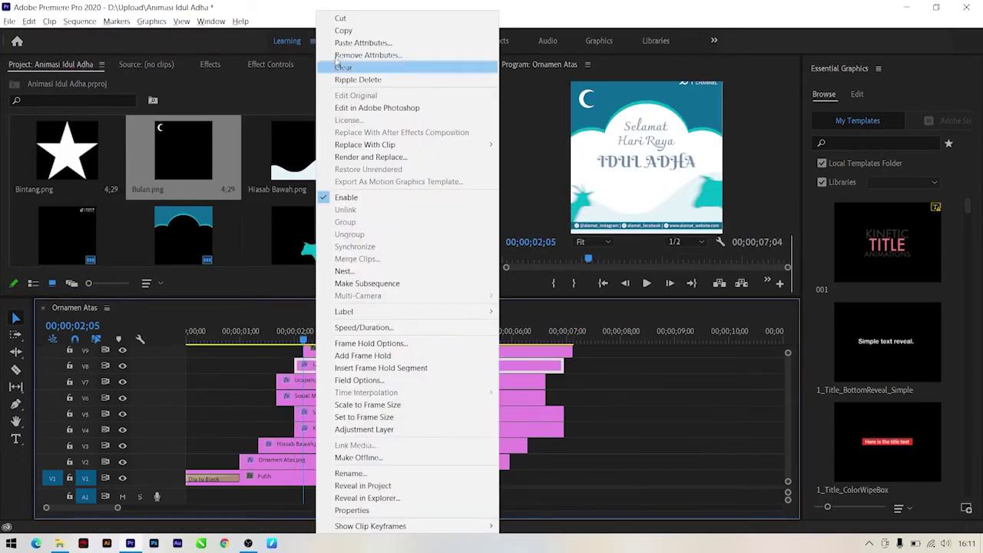
{"action": "left_click", "coordinate": [343, 30]}
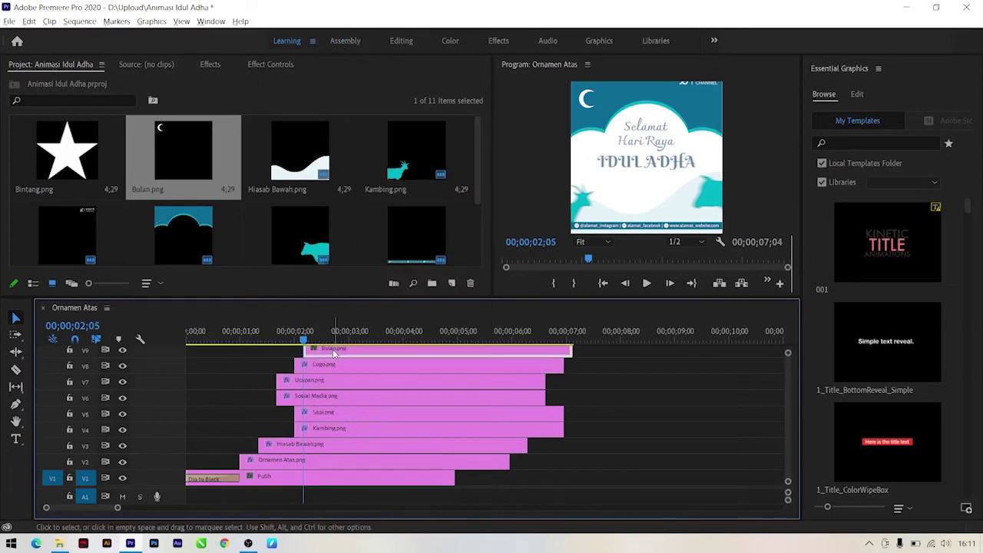
Paste the Logo's Transform effect onto Bulan.png and preview the moon animation.
{"action": "right_click", "coordinate": [334, 349]}
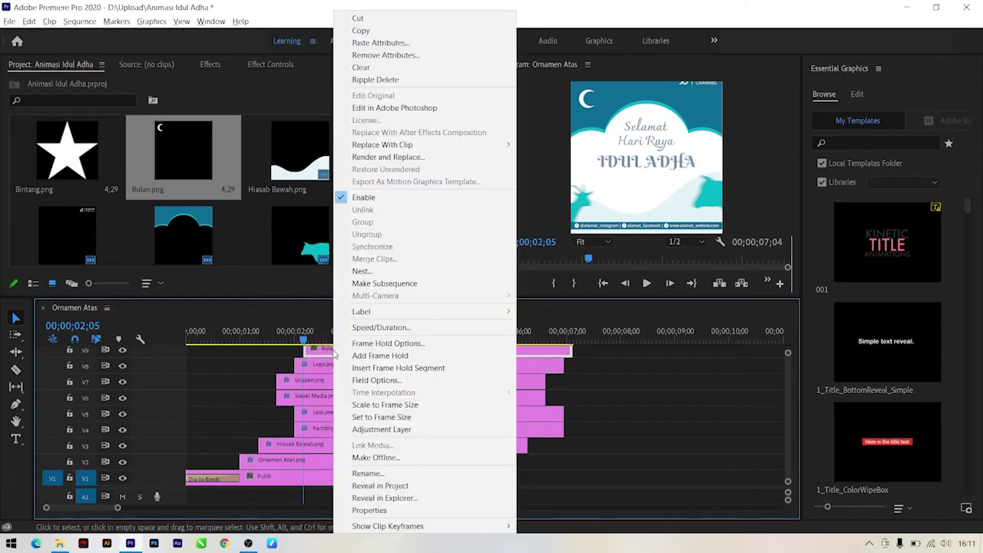
{"action": "left_click", "coordinate": [376, 43]}
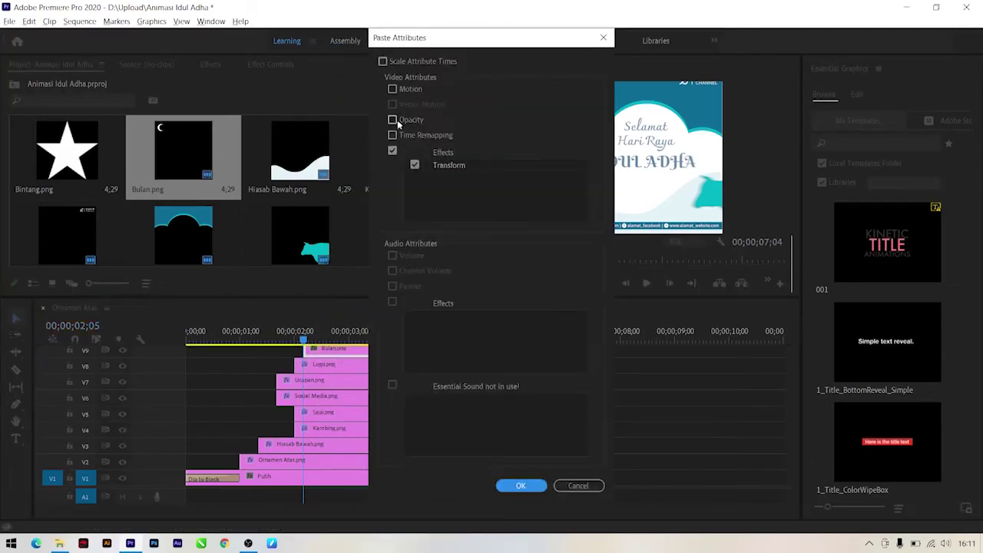
{"action": "left_click", "coordinate": [521, 485]}
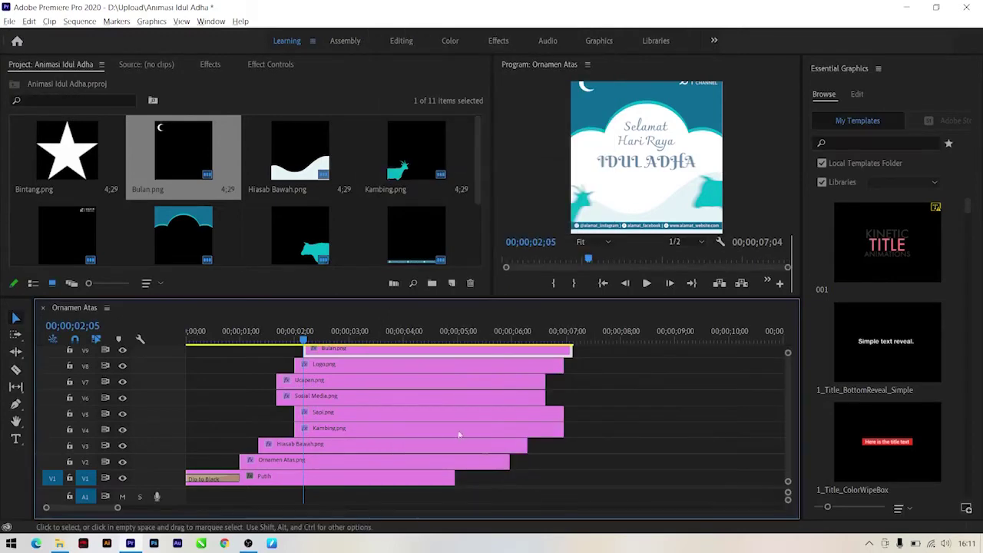
{"action": "mouse_move", "coordinate": [186, 338]}
{"action": "left_mouse_down"}
{"action": "mouse_move", "coordinate": [245, 342]}
{"action": "mouse_move", "coordinate": [340, 386]}
{"action": "mouse_move", "coordinate": [326, 392]}
{"action": "left_mouse_up"}
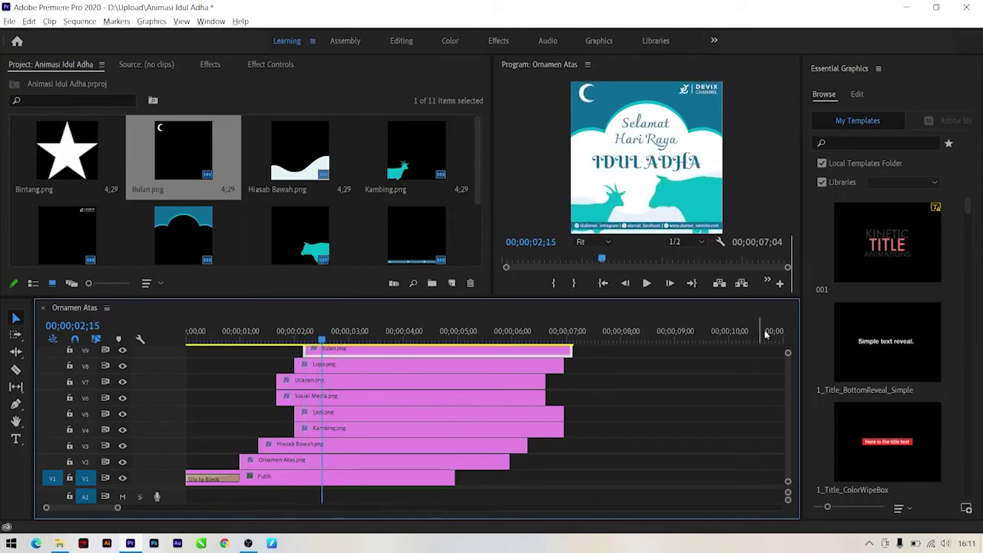
{"action": "scroll", "coordinate": [784, 388], "scroll_direction": "up", "scroll_amount": 3}
Replay the moon animation from the two-second mark.
{"action": "left_click", "coordinate": [609, 385]}
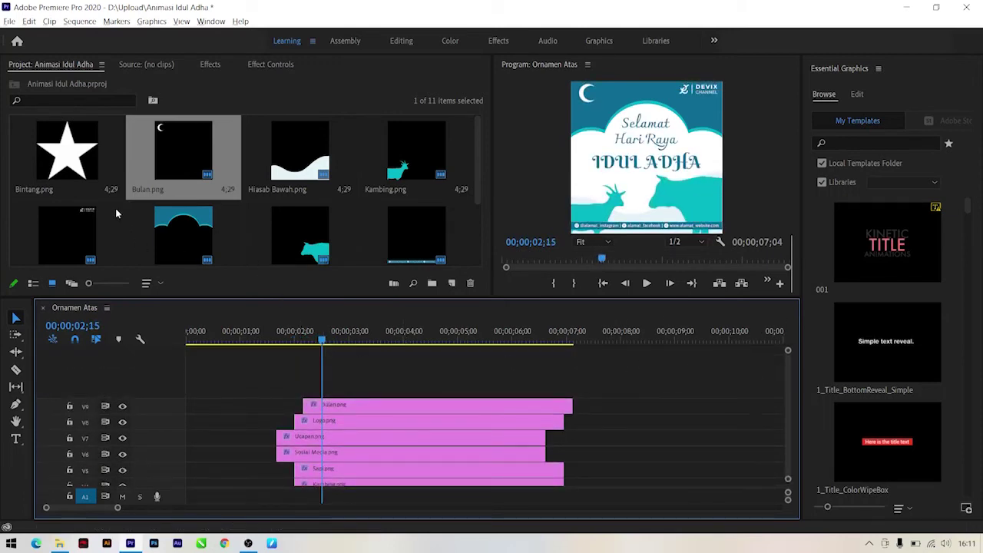
{"action": "left_click_drag", "start_coordinate": [308, 340], "coordinate": [302, 340]}
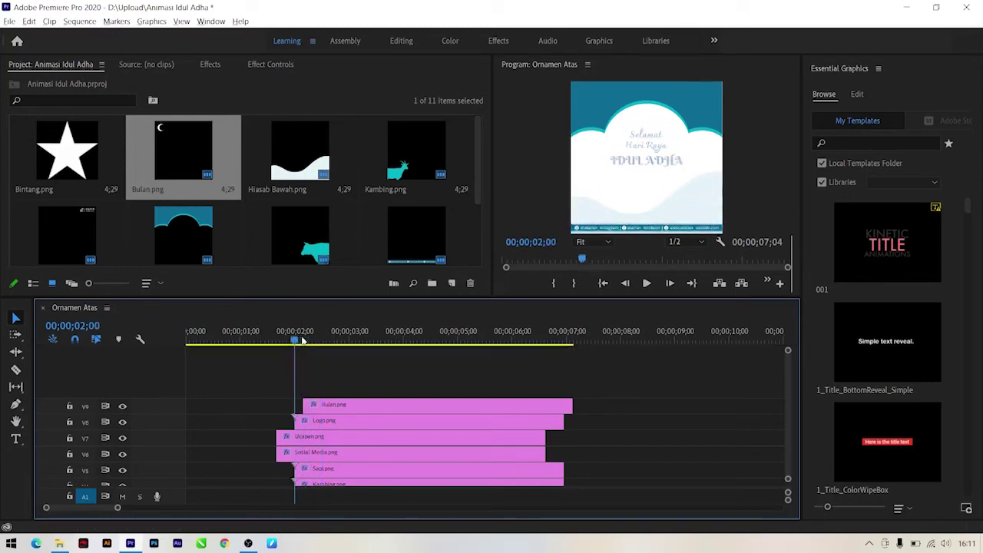
{"action": "key", "text": "space"}
{"action": "key", "text": "Left"}
{"action": "key", "text": "Left"}
{"action": "key", "text": "Left"}
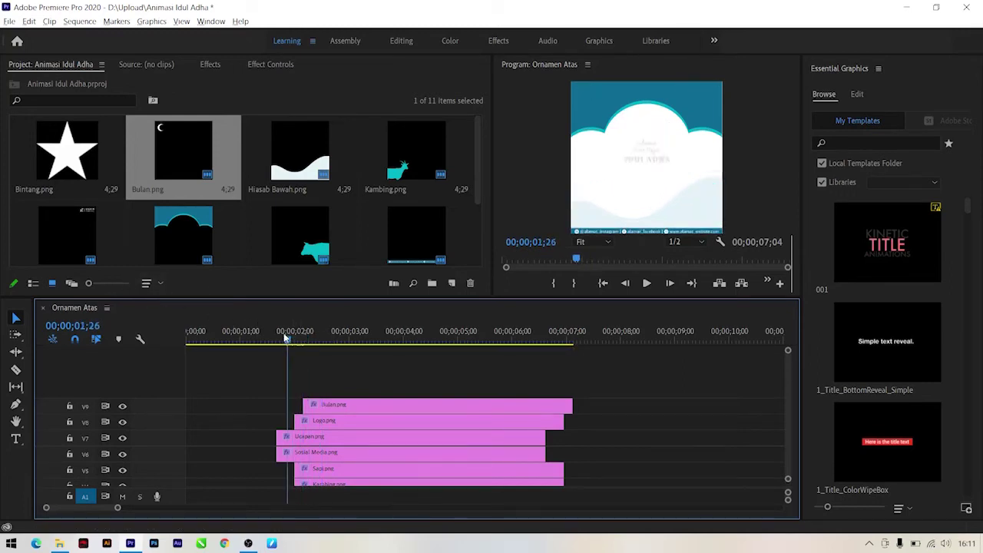
Place Bintang.png on a new top track at 02;00 and preview it.
{"action": "left_click_drag", "start_coordinate": [65, 163], "coordinate": [297, 352]}
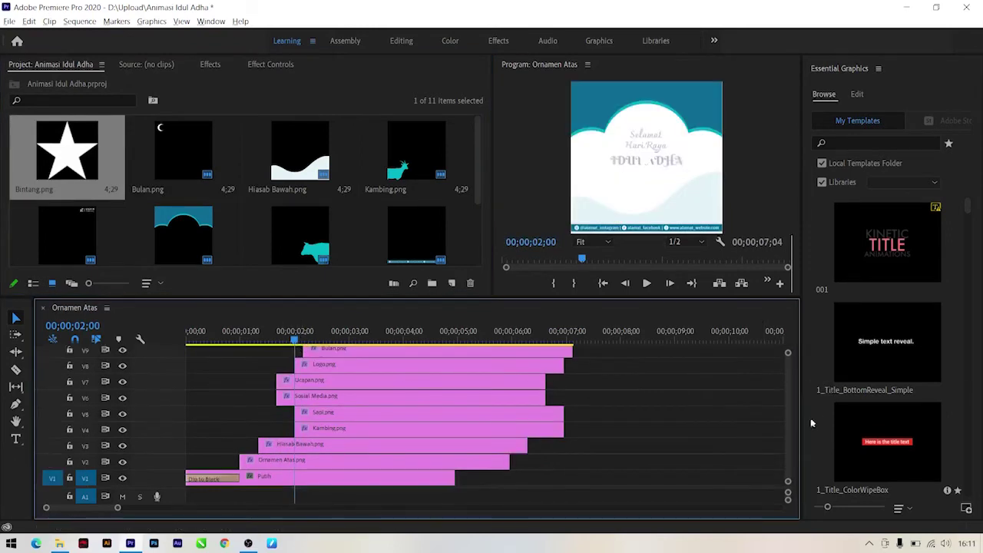
{"action": "scroll", "coordinate": [787, 391], "scroll_direction": "up", "scroll_amount": 3}
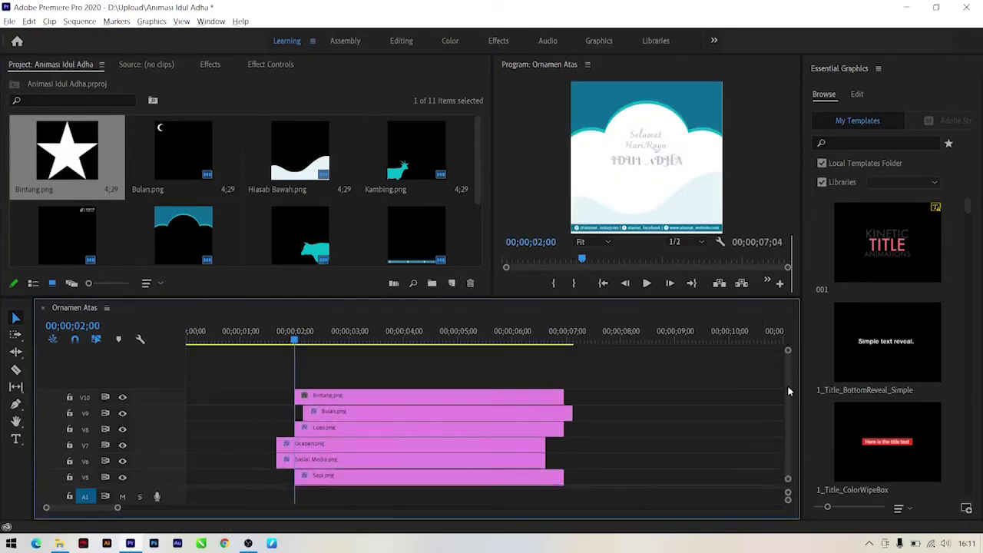
{"action": "left_click", "coordinate": [322, 396]}
{"action": "key", "text": "space"}
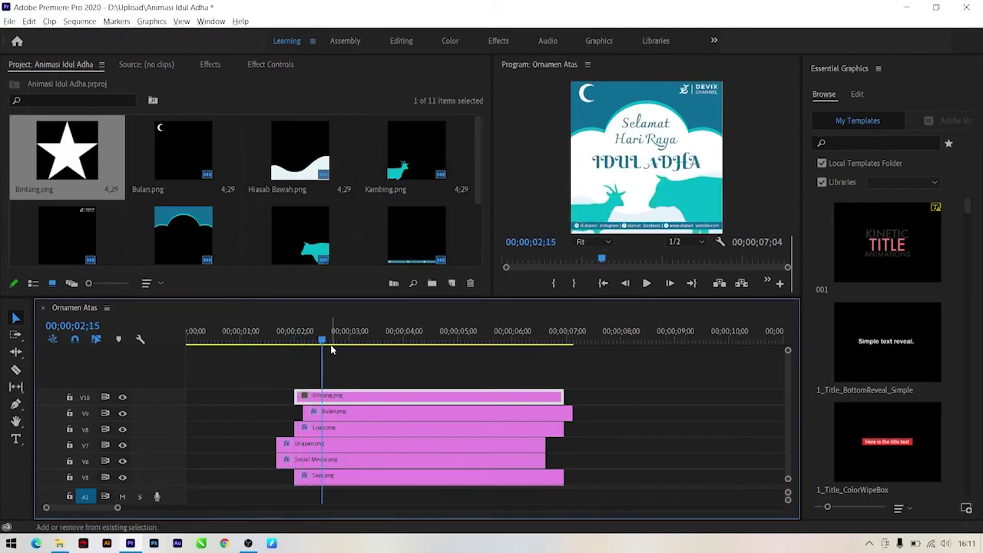
{"action": "left_click", "coordinate": [210, 63]}
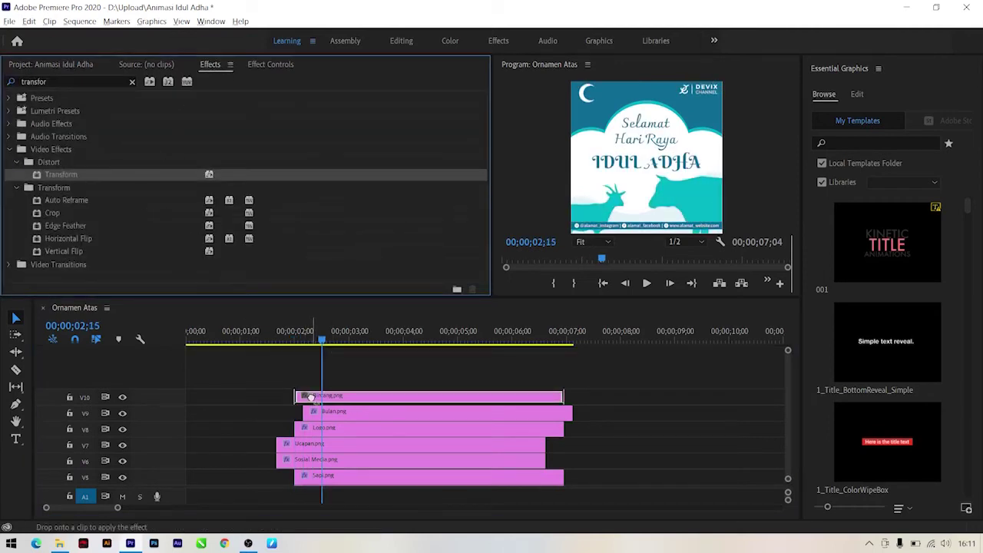
Apply Transform to the Bintang clip and set Position 54,5 / 266,5 with Scale 14,0.
{"action": "left_click_drag", "start_coordinate": [76, 178], "coordinate": [345, 396]}
{"action": "left_click", "coordinate": [270, 63]}
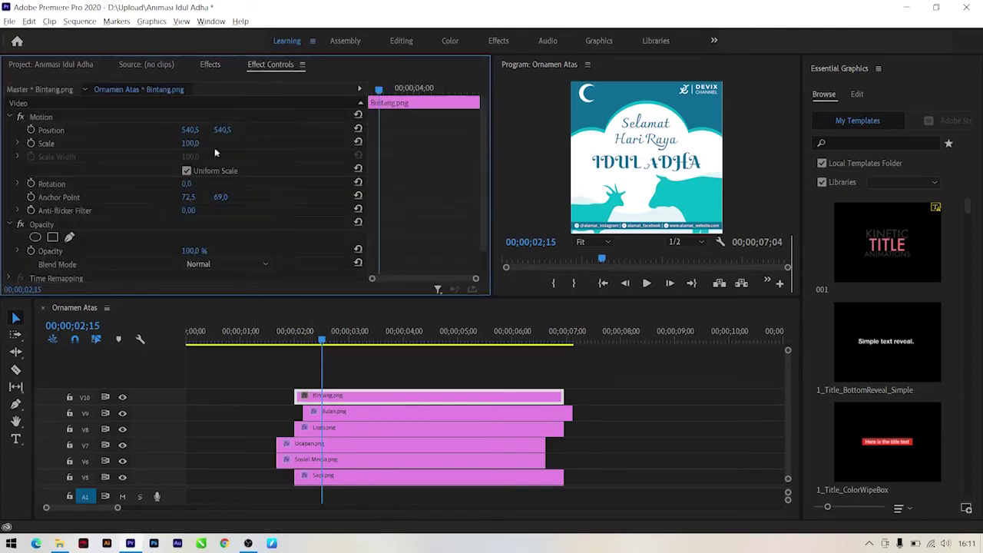
{"action": "scroll", "coordinate": [12, 234], "scroll_direction": "down", "scroll_amount": 2}
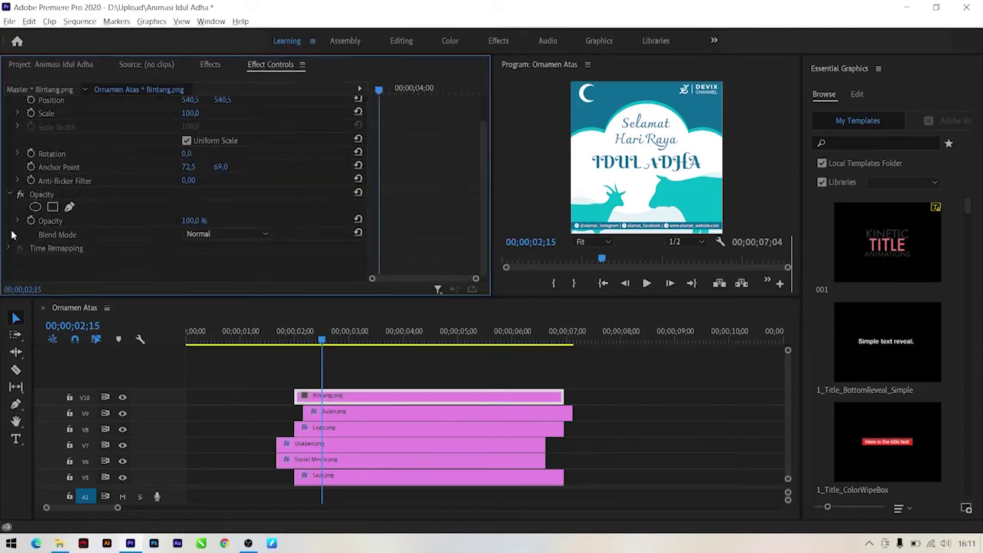
{"action": "scroll", "coordinate": [38, 197], "scroll_direction": "up", "scroll_amount": 2}
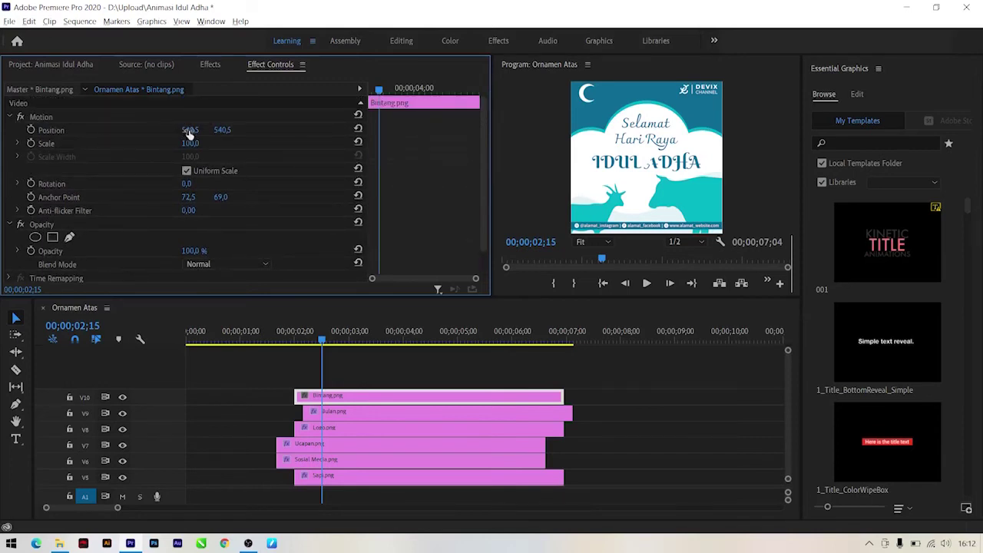
{"action": "left_click_drag", "start_coordinate": [190, 130], "coordinate": [120, 130]}
{"action": "mouse_move", "coordinate": [222, 130]}
{"action": "left_mouse_down"}
{"action": "mouse_move", "coordinate": [154, 130]}
{"action": "mouse_move", "coordinate": [136, 152]}
{"action": "left_mouse_up"}
{"action": "left_click_drag", "start_coordinate": [188, 143], "coordinate": [168, 143]}
{"action": "left_click_drag", "start_coordinate": [222, 130], "coordinate": [169, 129]}
Preview the star animation from the two-second mark.
{"action": "left_click_drag", "start_coordinate": [388, 93], "coordinate": [309, 101]}
{"action": "key", "text": "space"}
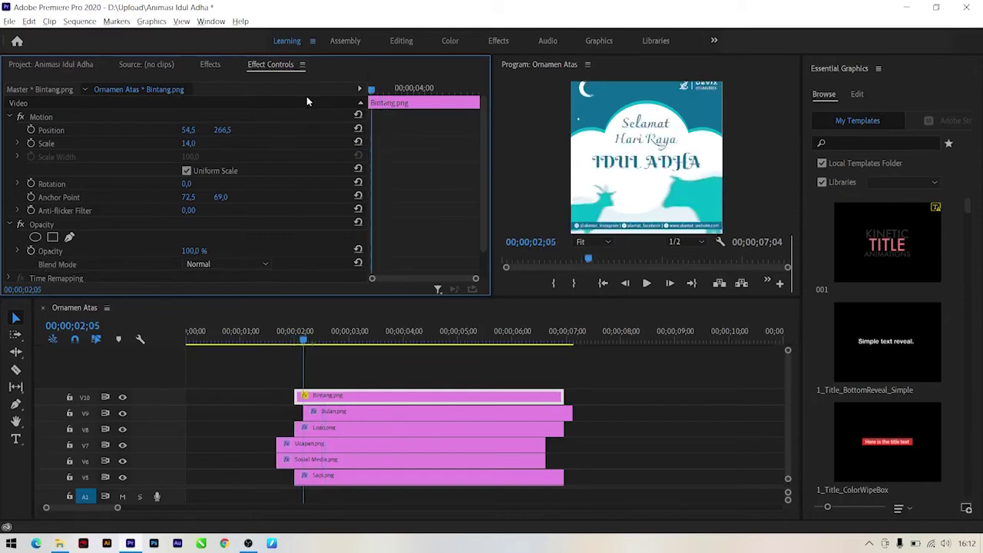
{"action": "key", "text": "space"}
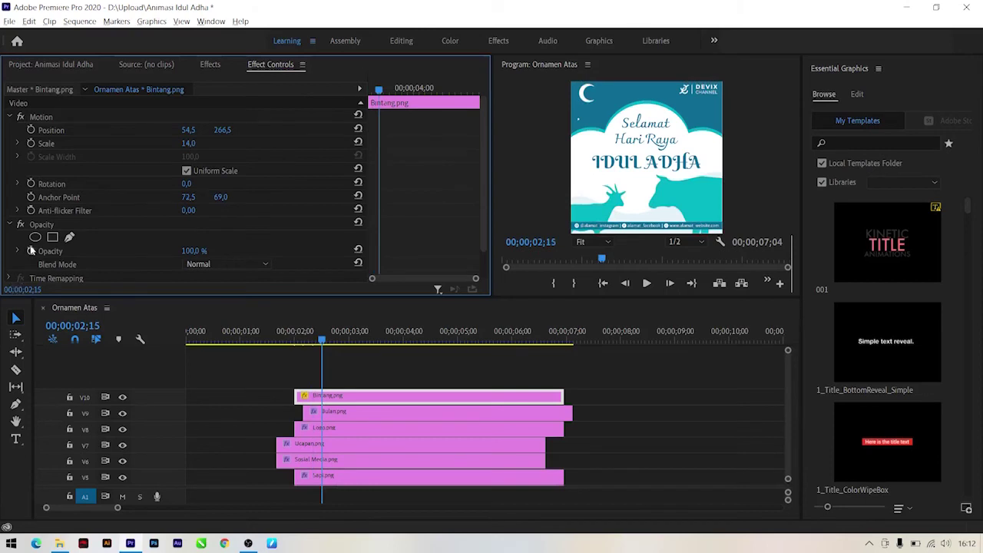
Keyframe the star's Opacity from 0% at 02;00 with Ease In, and duplicate the clip upward.
{"action": "left_click", "coordinate": [31, 250]}
{"action": "key", "text": "shift+Left"}
{"action": "key", "text": "shift+Left"}
{"action": "key", "text": "shift+Left"}
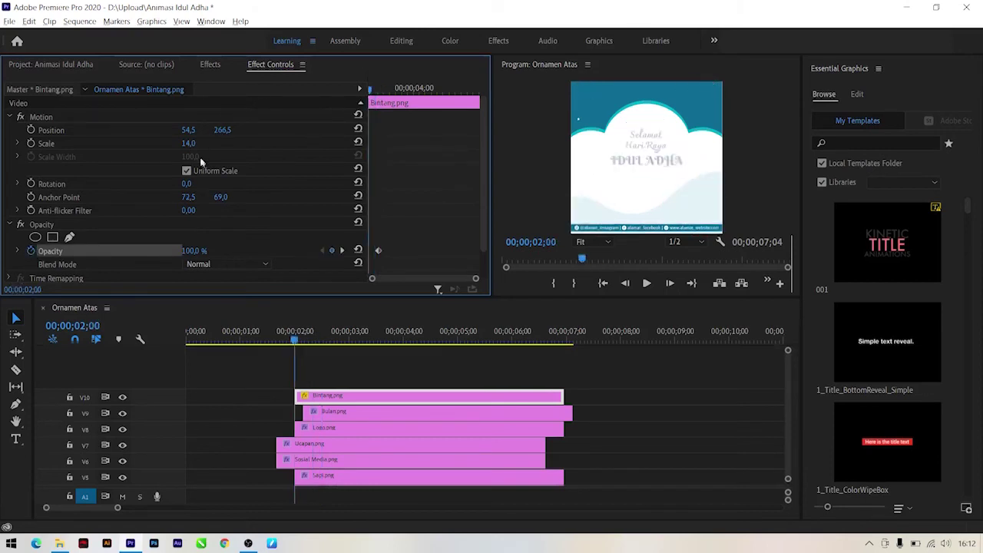
{"action": "left_click", "coordinate": [194, 251]}
{"action": "type", "text": "0"}
{"action": "key", "text": "Return"}
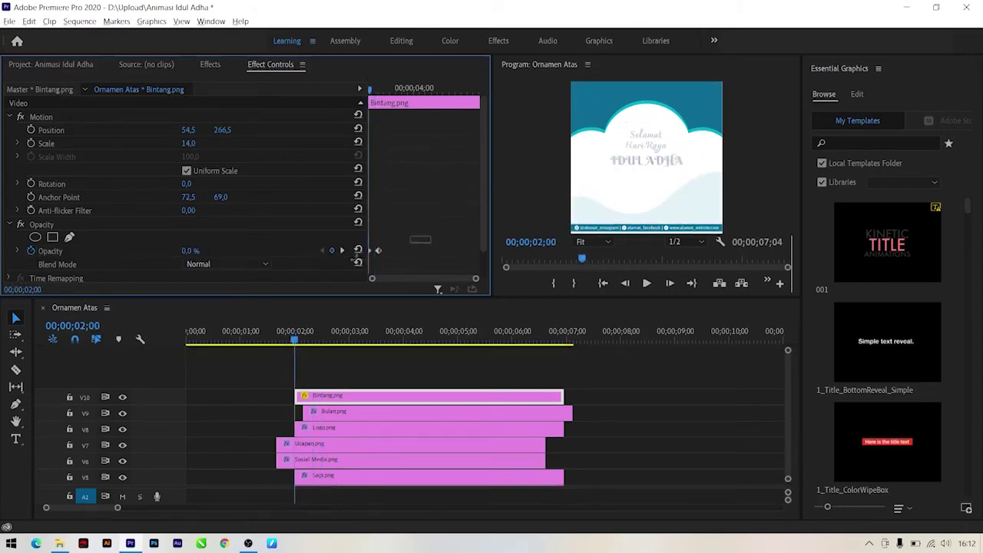
{"action": "right_click", "coordinate": [378, 249]}
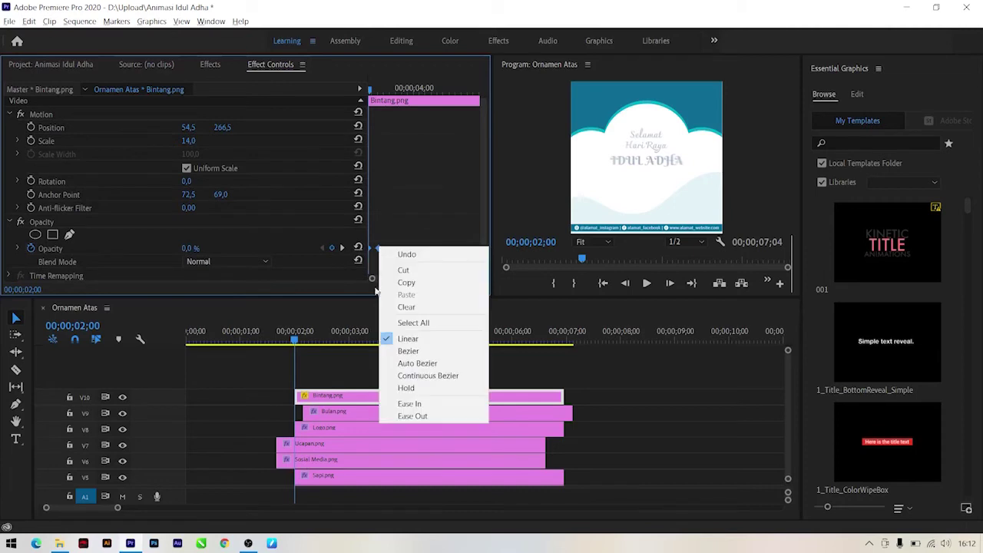
{"action": "left_click", "coordinate": [409, 403]}
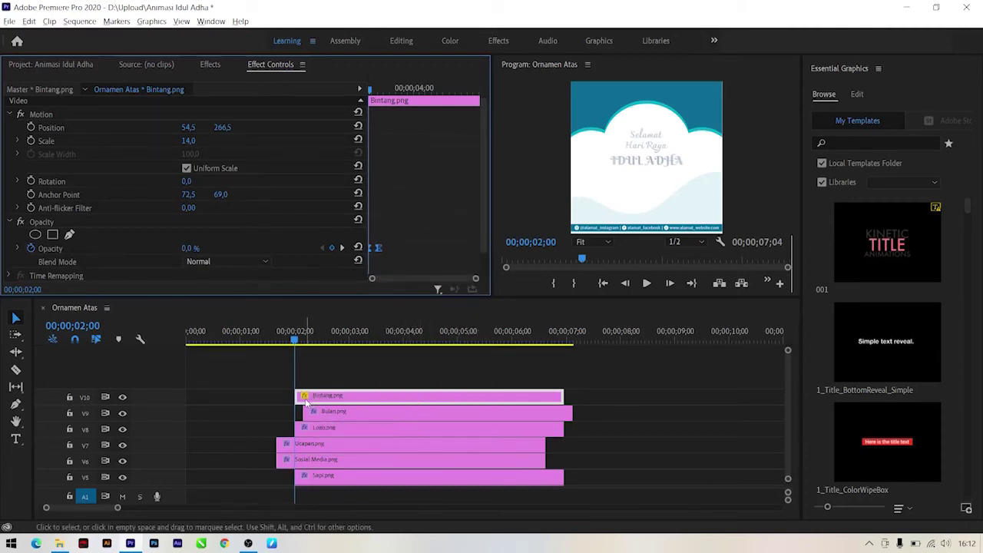
{"action": "left_click_drag", "start_coordinate": [305, 401], "coordinate": [335, 384]}
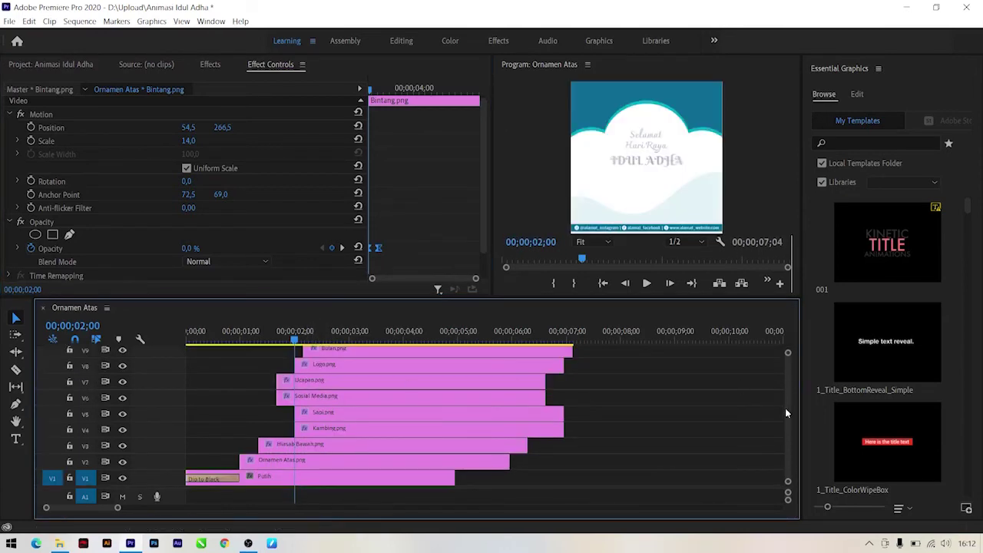
Start the V11 star copy five frames later and move it to Position 417,5 / 63,5.
{"action": "left_click", "coordinate": [261, 394]}
{"action": "left_click_drag", "start_coordinate": [308, 386], "coordinate": [316, 388]}
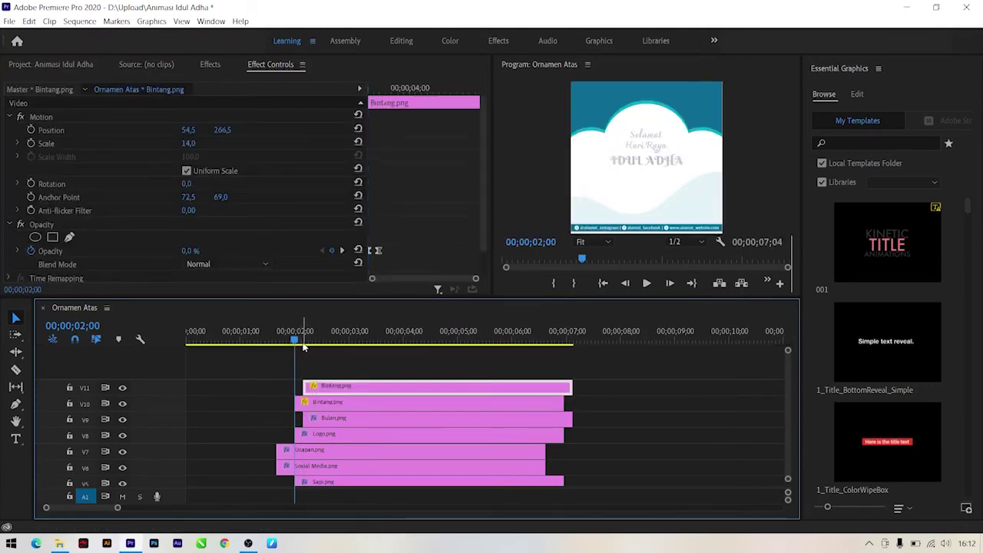
{"action": "left_click", "coordinate": [313, 358]}
{"action": "left_click", "coordinate": [321, 388]}
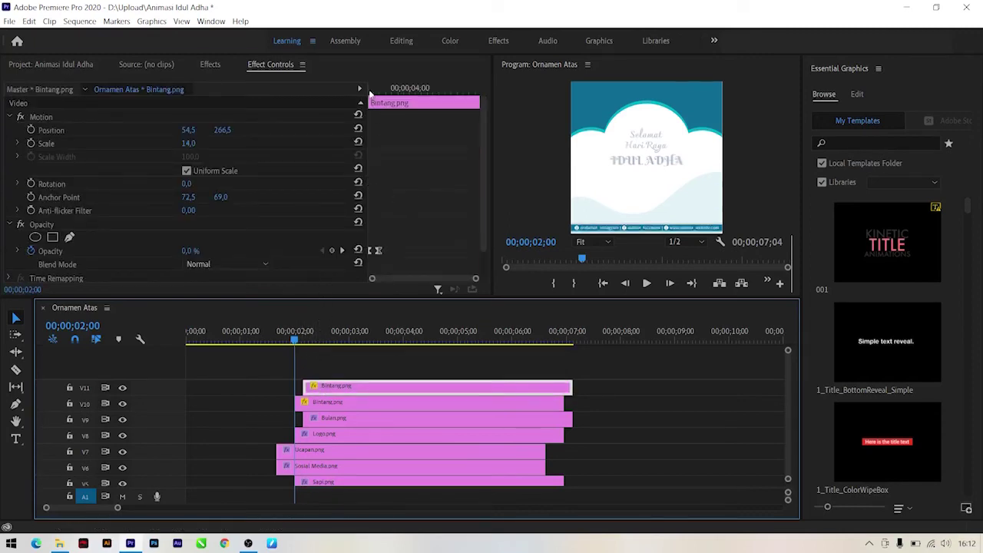
{"action": "left_click_drag", "start_coordinate": [386, 90], "coordinate": [379, 89]}
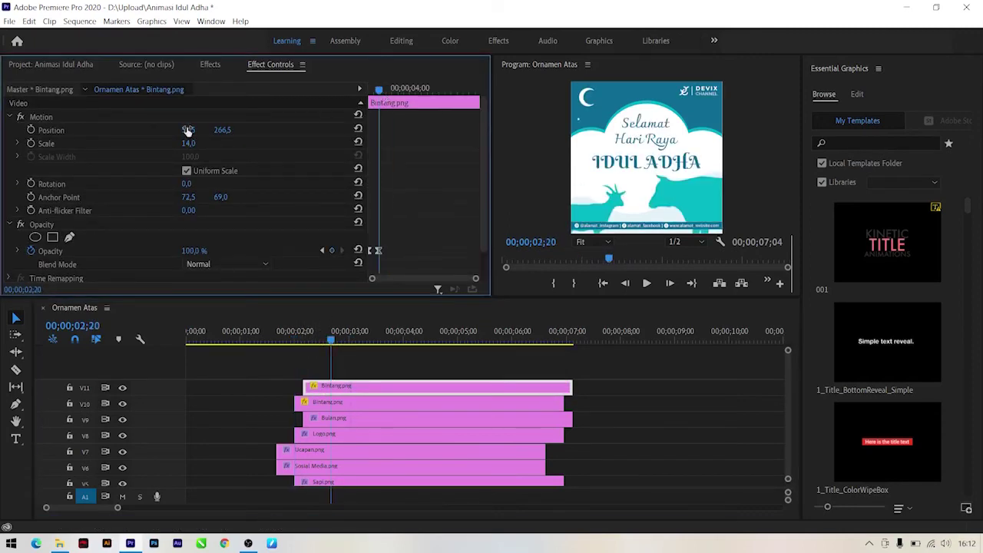
{"action": "left_click_drag", "start_coordinate": [189, 130], "coordinate": [273, 129]}
{"action": "mouse_move", "coordinate": [203, 130]}
{"action": "left_mouse_down"}
{"action": "mouse_move", "coordinate": [185, 130]}
{"action": "mouse_move", "coordinate": [218, 130]}
{"action": "left_mouse_up"}
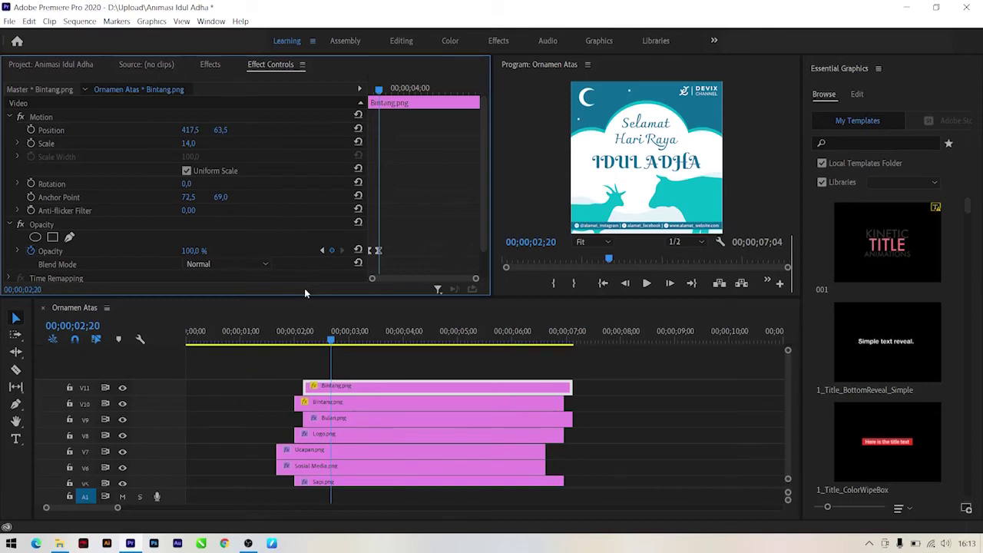
Duplicate the star onto V12, move it to Position 931,5 / 219,5, and save the project.
{"action": "left_click", "coordinate": [324, 341]}
{"action": "left_click_drag", "start_coordinate": [323, 341], "coordinate": [303, 341]}
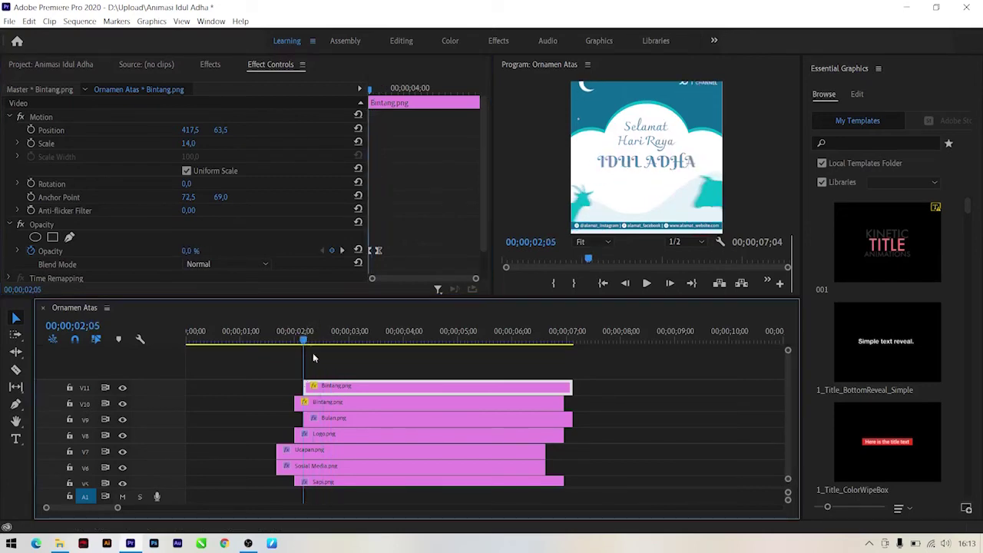
{"action": "left_click_drag", "start_coordinate": [326, 384], "coordinate": [329, 376]}
{"action": "scroll", "coordinate": [329, 384], "scroll_direction": "down", "scroll_amount": 3}
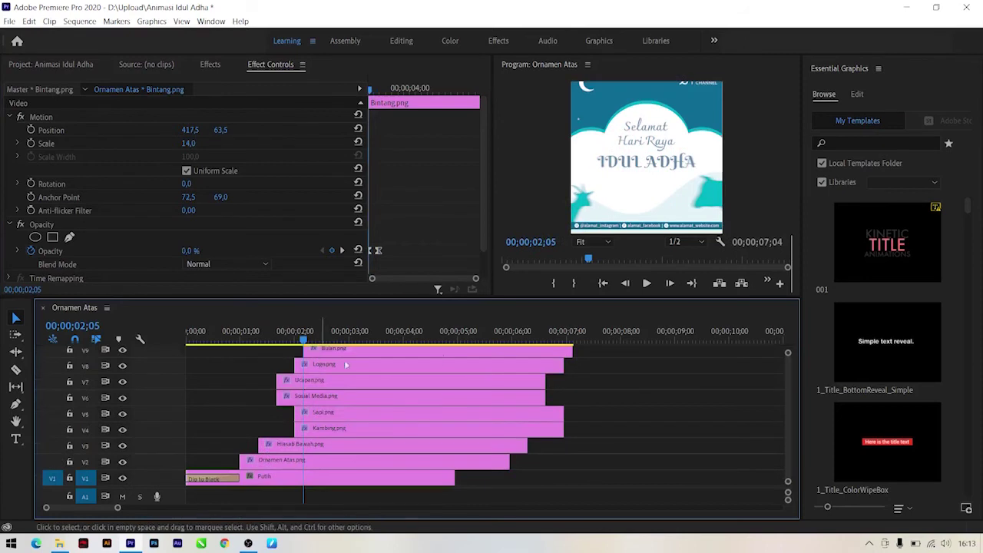
{"action": "scroll", "coordinate": [786, 406], "scroll_direction": "up", "scroll_amount": 3}
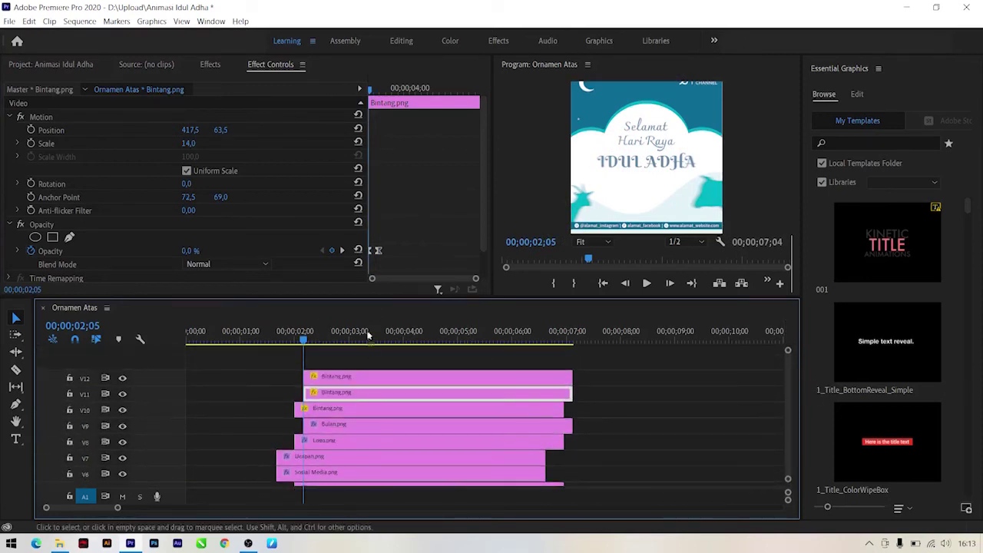
{"action": "left_click_drag", "start_coordinate": [379, 90], "coordinate": [389, 86]}
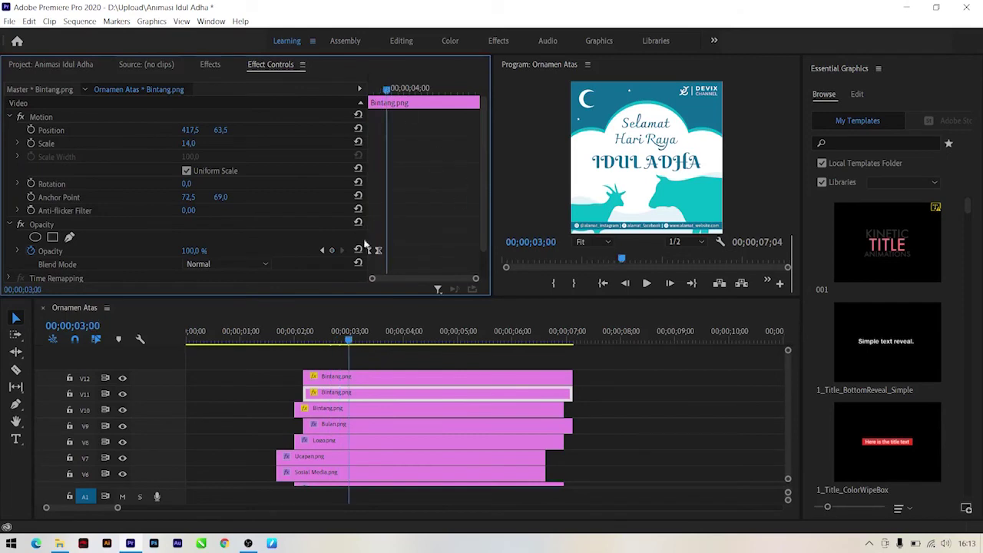
{"action": "left_click", "coordinate": [385, 252]}
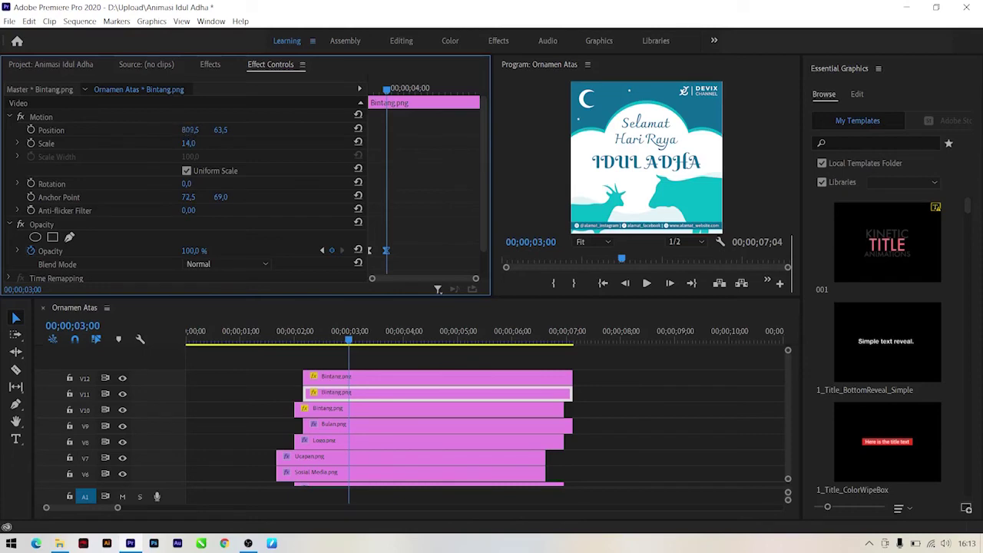
{"action": "mouse_move", "coordinate": [190, 130]}
{"action": "left_mouse_down"}
{"action": "mouse_move", "coordinate": [268, 130]}
{"action": "mouse_move", "coordinate": [230, 131]}
{"action": "left_mouse_up"}
{"action": "key", "text": "ctrl+s"}
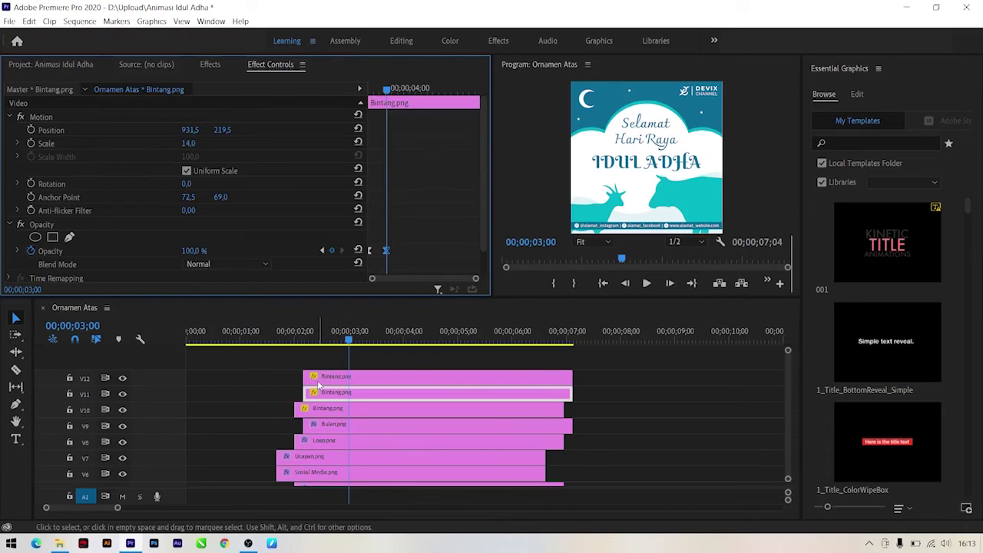
Add another star copy on V13 starting alongside the V10 star.
{"action": "left_click_drag", "start_coordinate": [314, 396], "coordinate": [307, 362]}
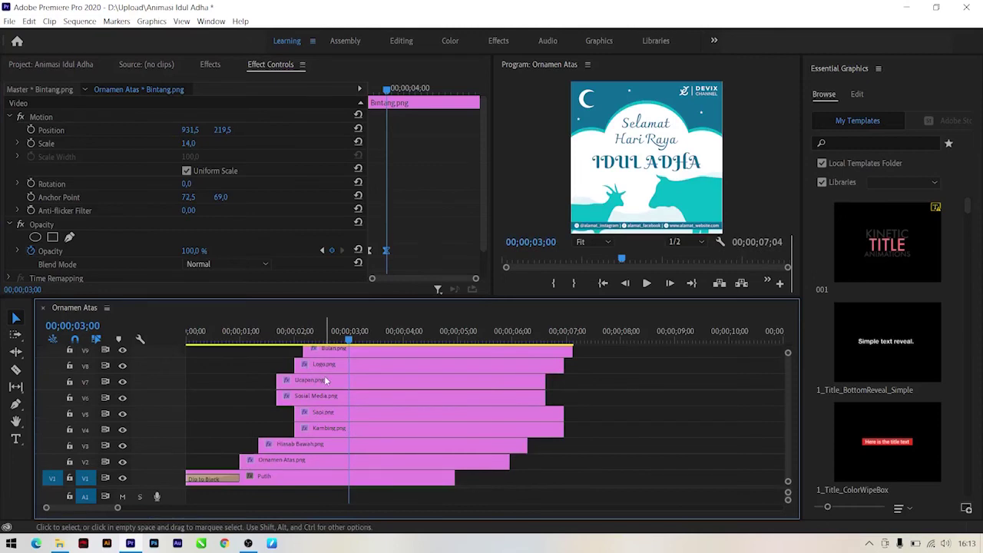
{"action": "scroll", "coordinate": [786, 414], "scroll_direction": "up", "scroll_amount": 3}
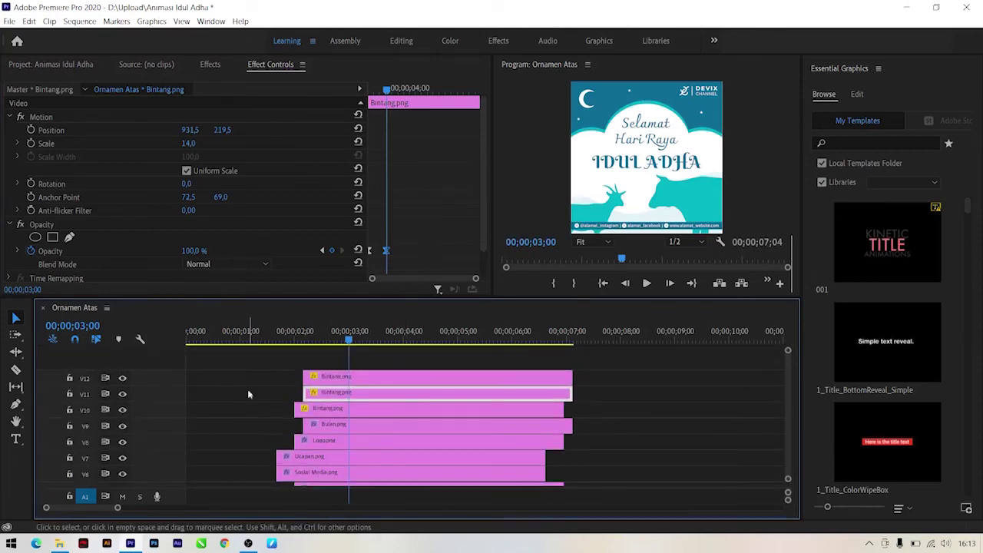
{"action": "left_click", "coordinate": [323, 377]}
{"action": "left_click_drag", "start_coordinate": [323, 376], "coordinate": [323, 391]}
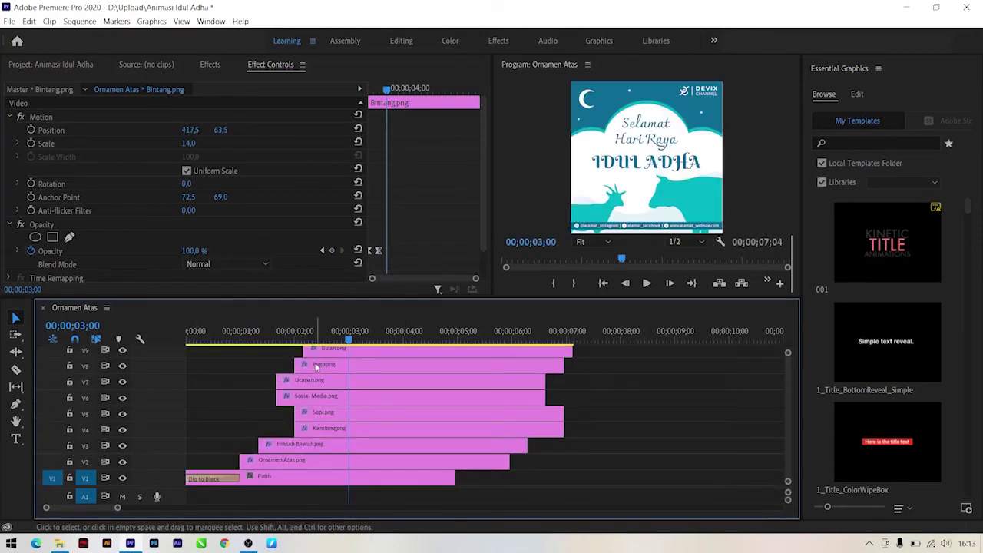
{"action": "scroll", "coordinate": [787, 384], "scroll_direction": "up", "scroll_amount": 3}
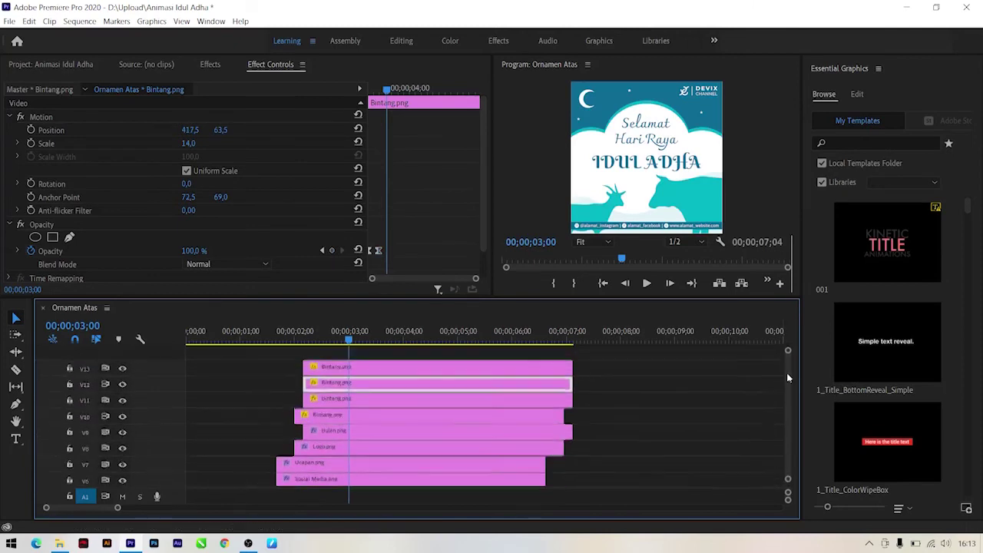
{"action": "left_click_drag", "start_coordinate": [317, 367], "coordinate": [310, 368]}
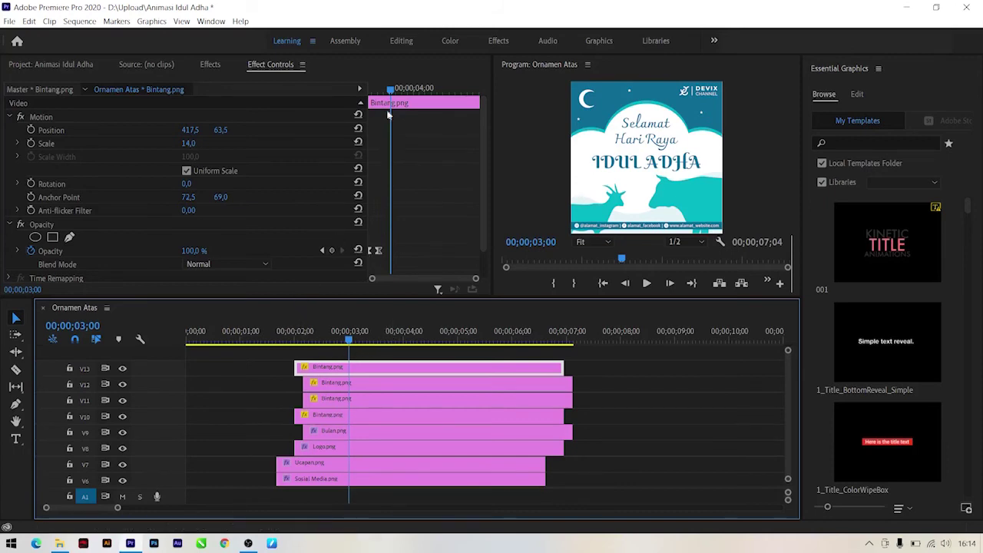
At 02;15, move the V13 star to 241,5 / 188,5 and shrink it to scale 10.
{"action": "left_click_drag", "start_coordinate": [390, 89], "coordinate": [378, 90]}
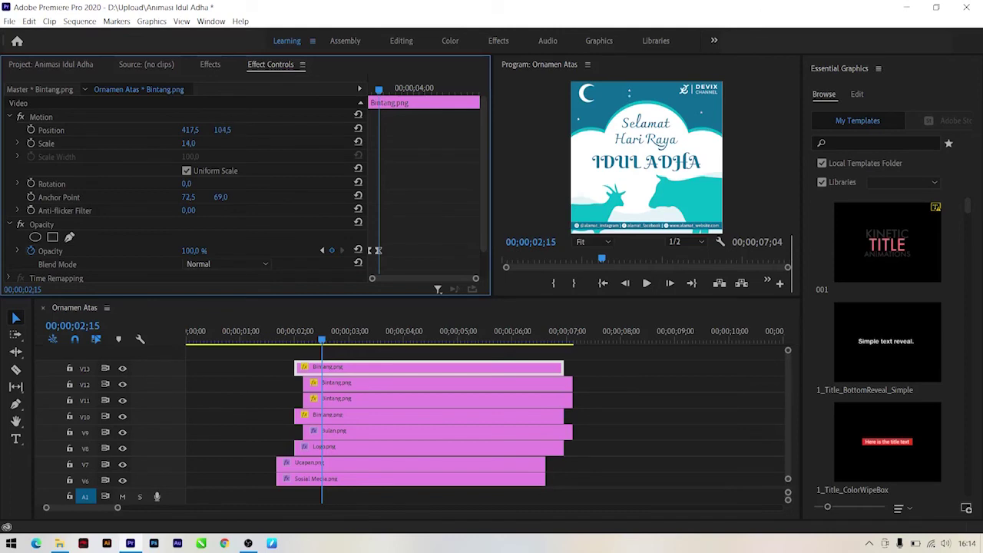
{"action": "left_click_drag", "start_coordinate": [222, 130], "coordinate": [106, 130]}
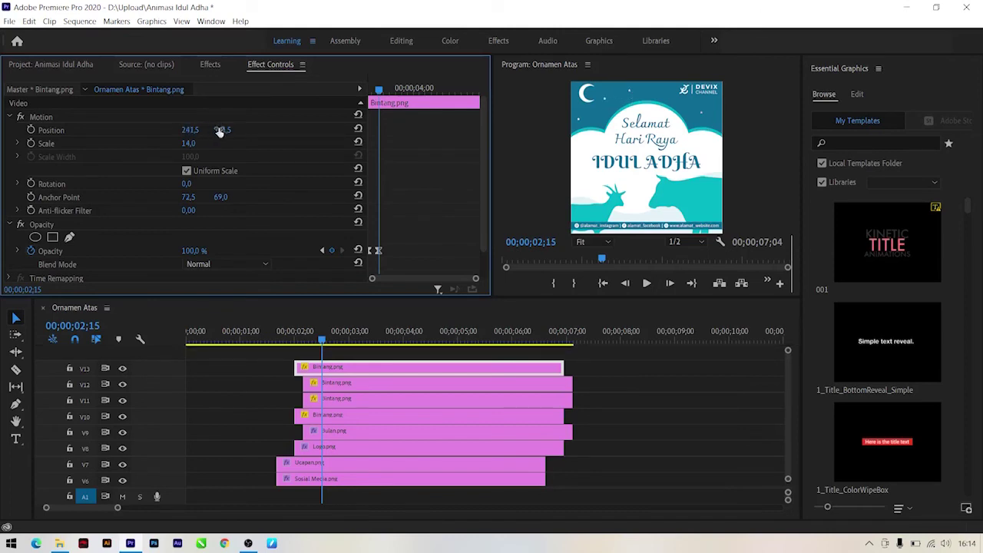
{"action": "left_click_drag", "start_coordinate": [222, 130], "coordinate": [239, 130]}
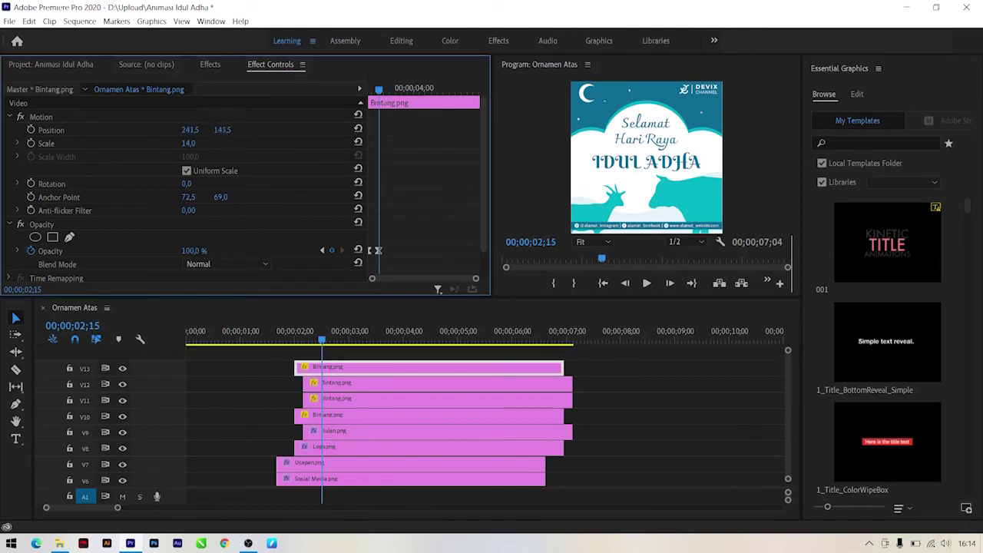
{"action": "left_click", "coordinate": [188, 143]}
{"action": "type", "text": "10"}
{"action": "key", "text": "Return"}
{"action": "scroll", "coordinate": [309, 369], "scroll_direction": "down", "scroll_amount": 3}
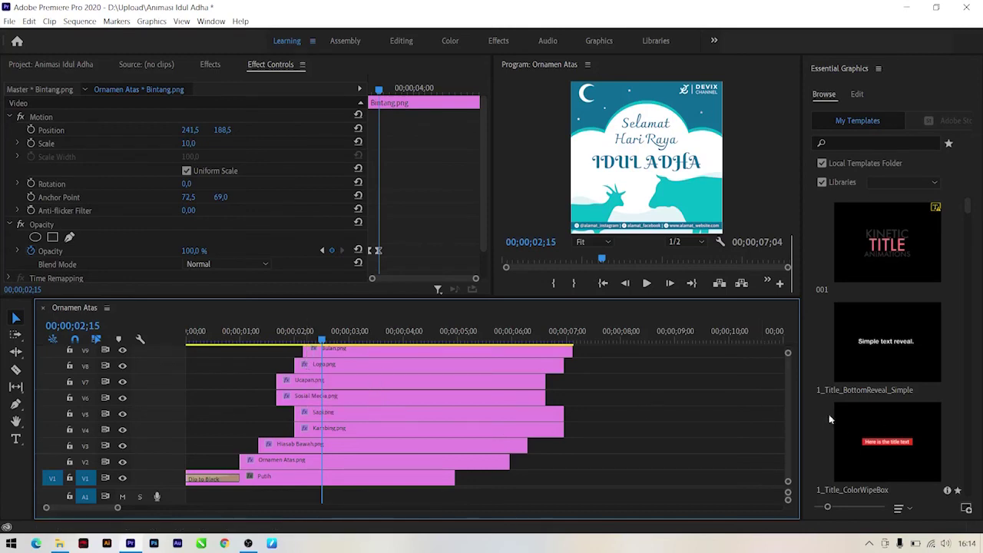
{"action": "scroll", "coordinate": [789, 404], "scroll_direction": "up", "scroll_amount": 4}
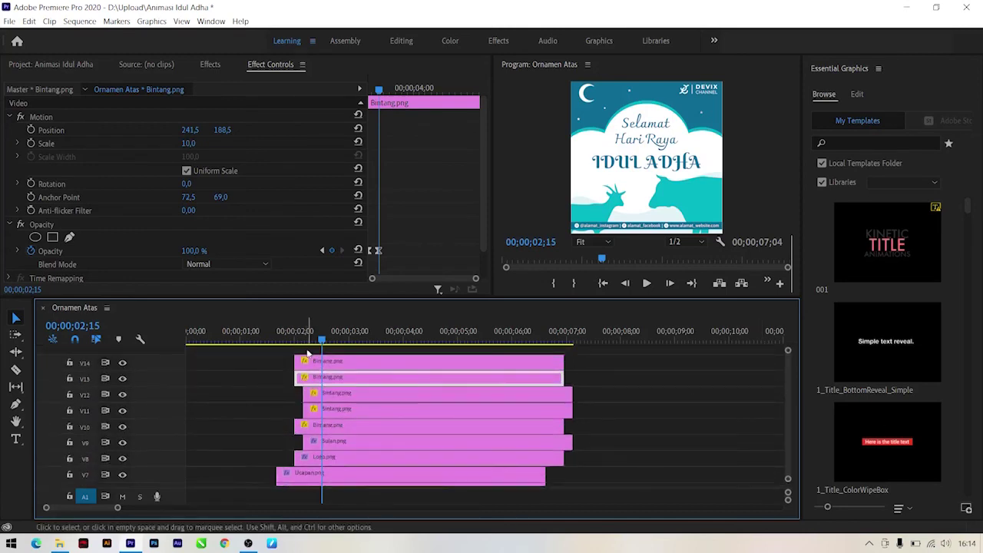
Move the V14 star copy to Position 836,5 / 159,5.
{"action": "left_click", "coordinate": [323, 362]}
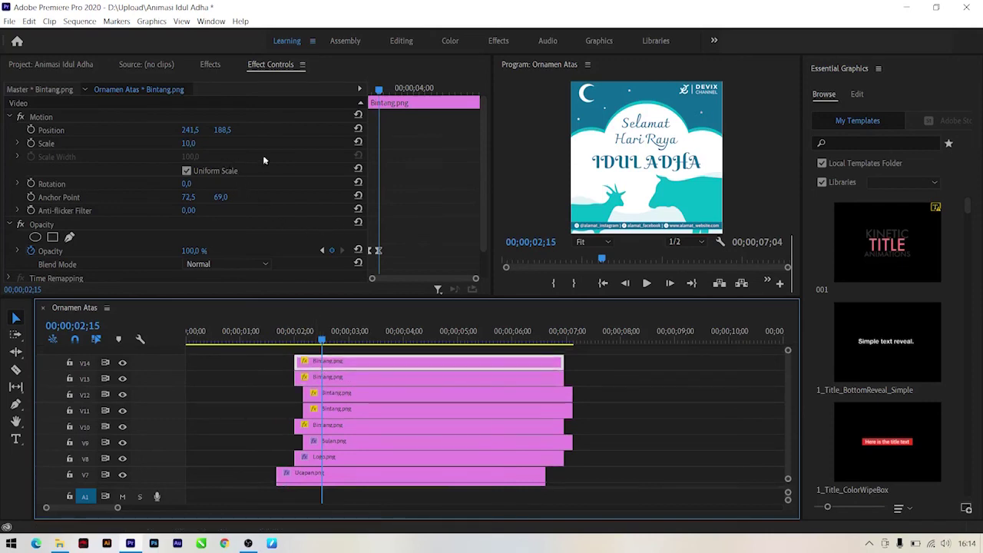
{"action": "mouse_move", "coordinate": [221, 130]}
{"action": "left_mouse_down"}
{"action": "mouse_move", "coordinate": [253, 130]}
{"action": "mouse_move", "coordinate": [190, 129]}
{"action": "left_mouse_up"}
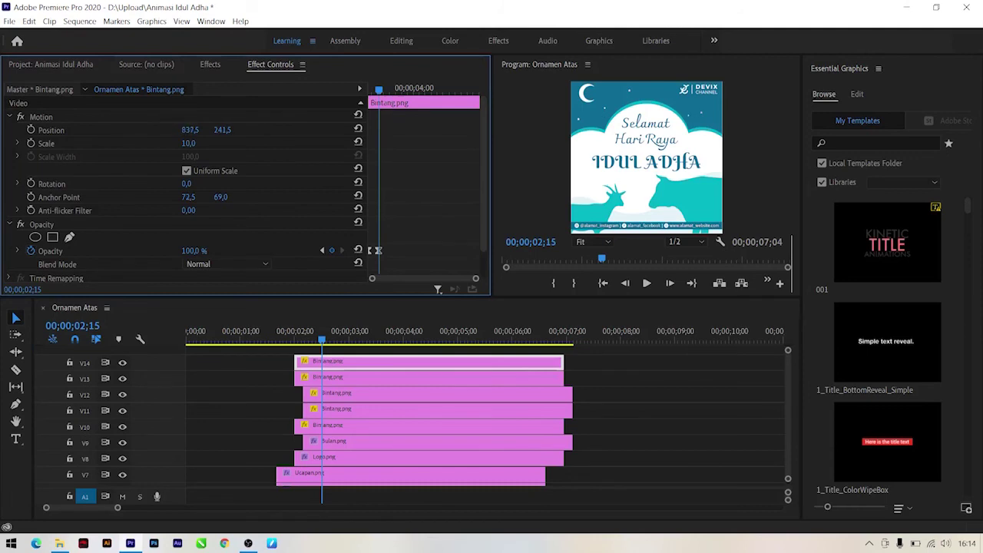
{"action": "left_click_drag", "start_coordinate": [209, 130], "coordinate": [206, 130]}
Lower the V12 star slightly by adjusting its Position.
{"action": "left_click", "coordinate": [341, 393]}
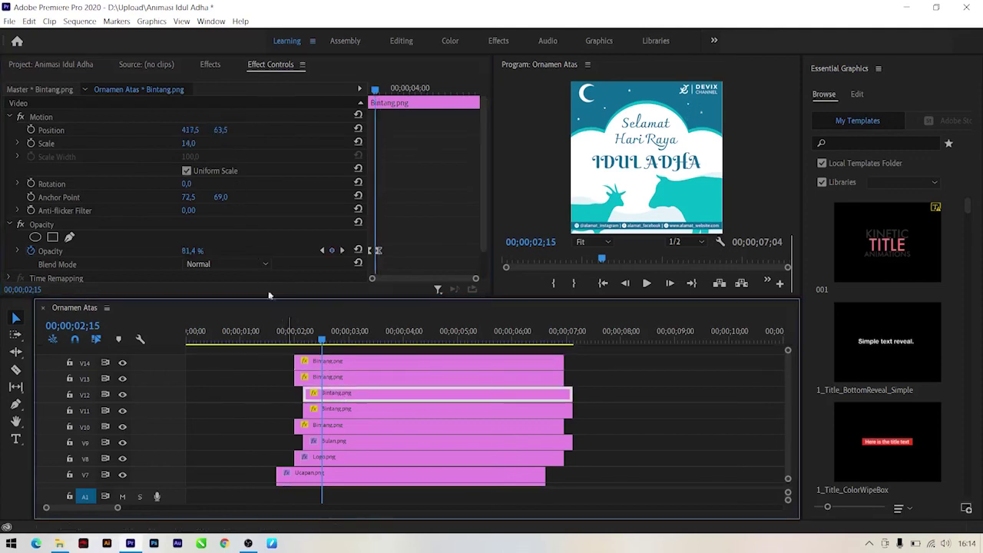
{"action": "left_click", "coordinate": [220, 130]}
{"action": "left_click_drag", "start_coordinate": [221, 130], "coordinate": [228, 130]}
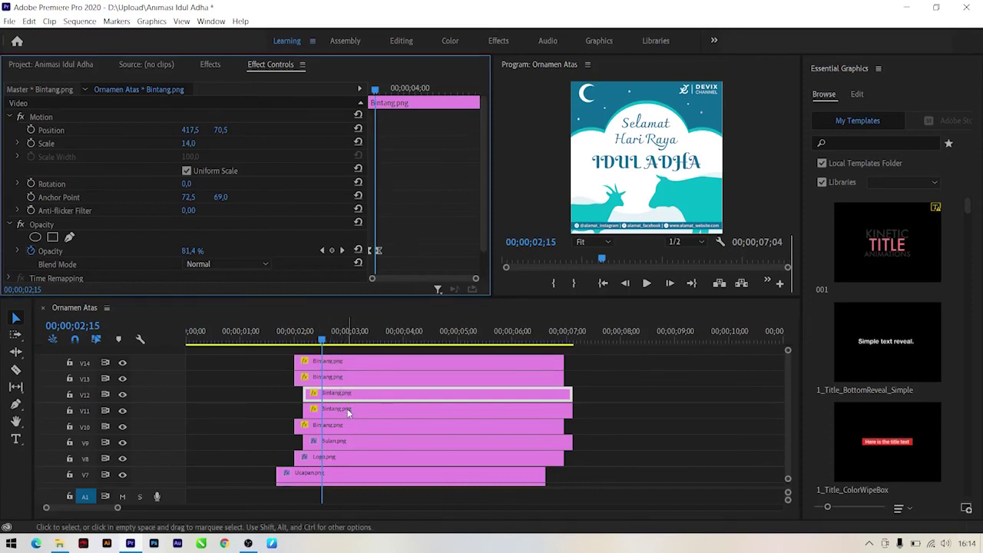
Move the V11 star to about 997,5 / 258,5, then rewind to 02;00.
{"action": "left_click", "coordinate": [346, 377]}
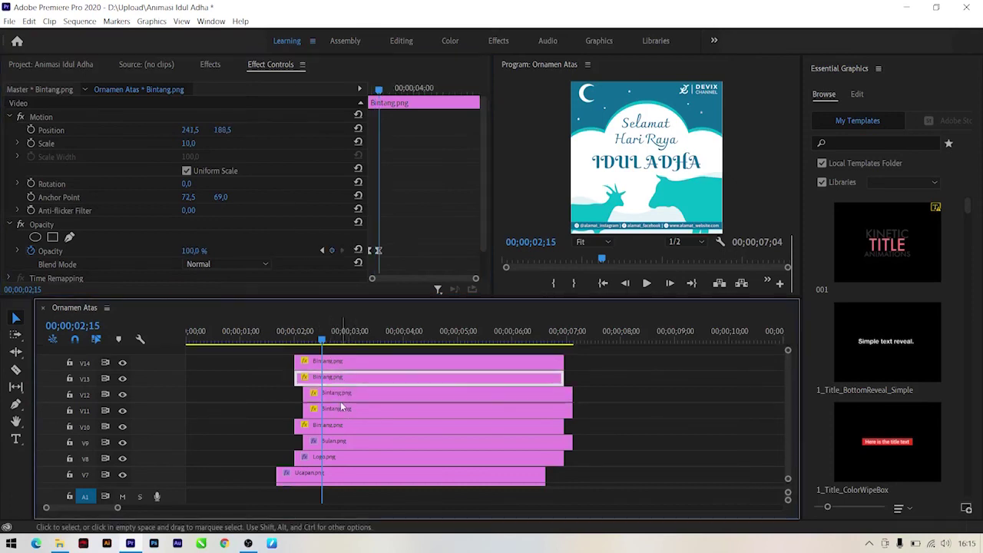
{"action": "left_click", "coordinate": [342, 408]}
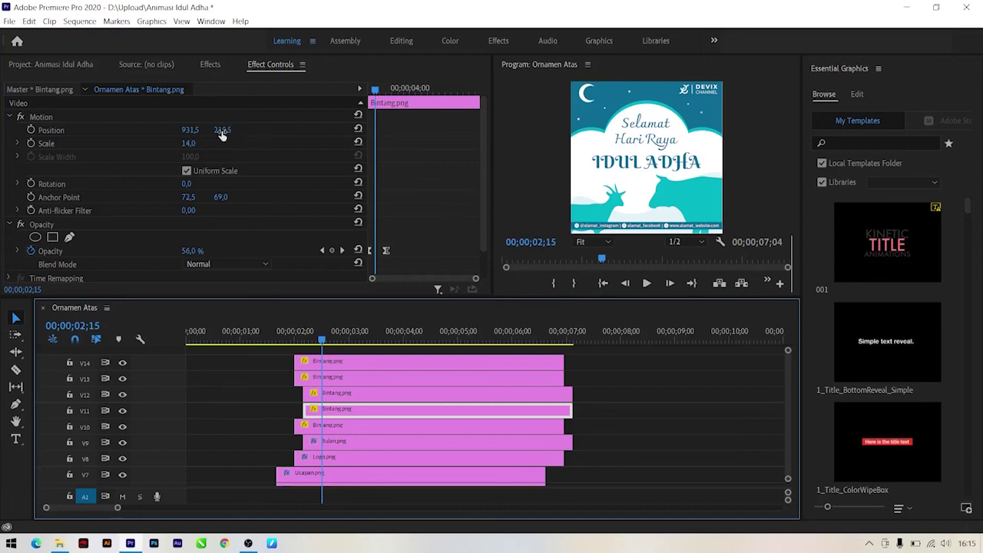
{"action": "left_click_drag", "start_coordinate": [221, 132], "coordinate": [234, 132]}
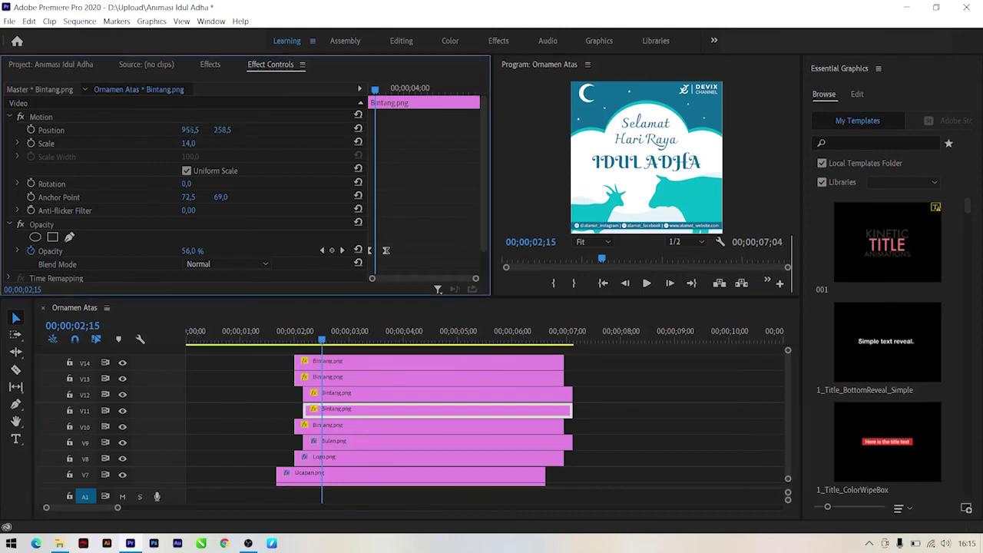
{"action": "left_click_drag", "start_coordinate": [192, 130], "coordinate": [187, 130]}
{"action": "left_click_drag", "start_coordinate": [321, 340], "coordinate": [300, 340]}
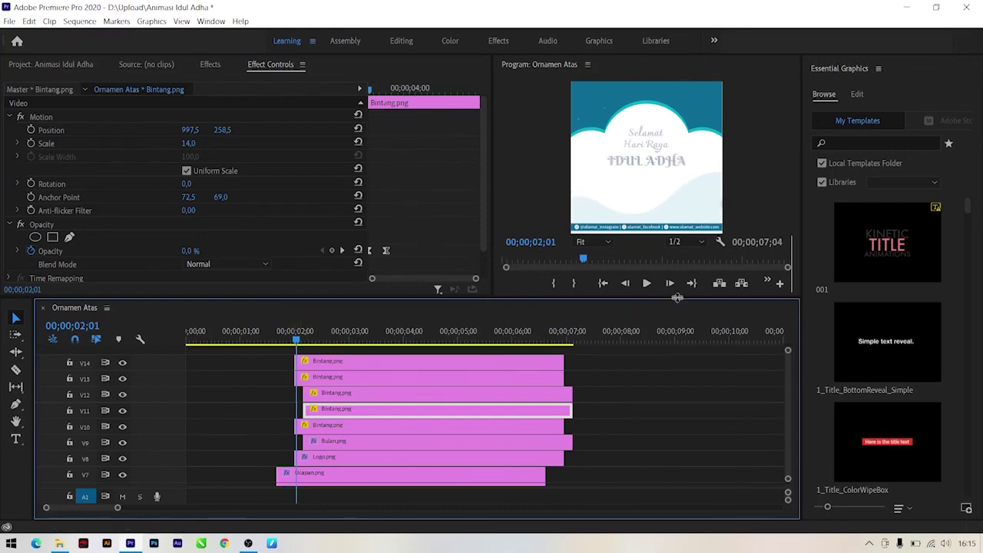
Extend the star, Logo, ornament and Putih matte clips so all layers end near 07;00.
{"action": "left_click_drag", "start_coordinate": [677, 298], "coordinate": [677, 221]}
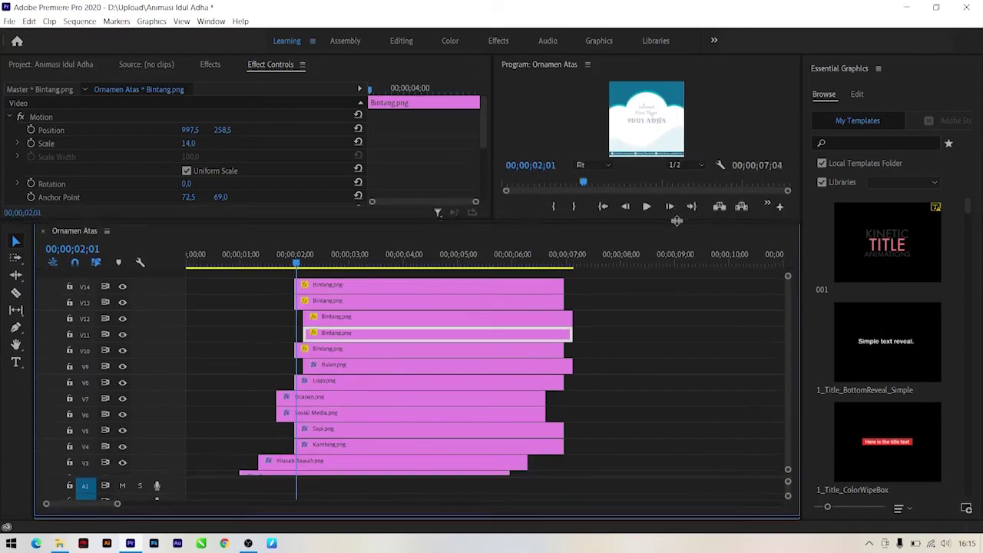
{"action": "mouse_move", "coordinate": [563, 285]}
{"action": "left_mouse_down"}
{"action": "mouse_move", "coordinate": [572, 285]}
{"action": "mouse_move", "coordinate": [572, 302]}
{"action": "left_mouse_up"}
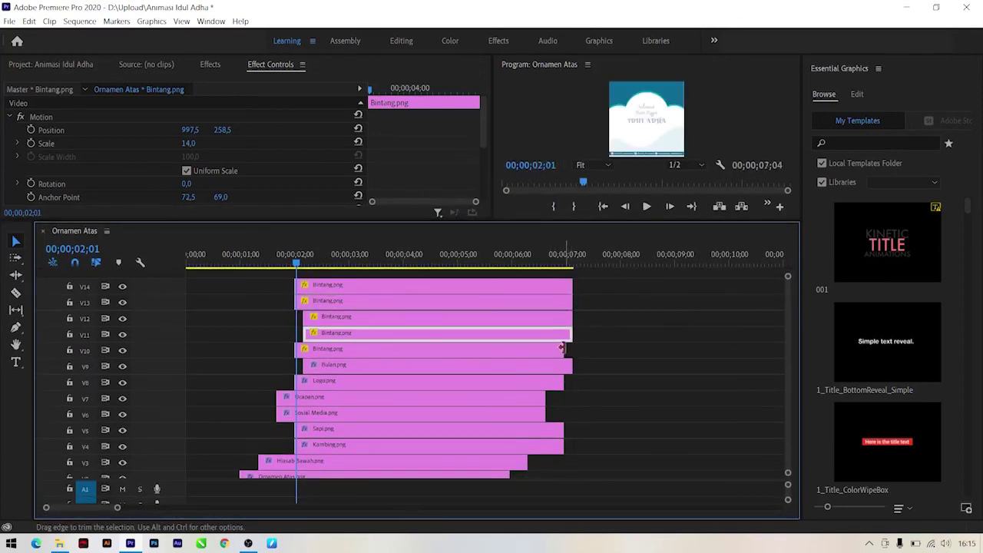
{"action": "left_click_drag", "start_coordinate": [561, 347], "coordinate": [572, 349]}
{"action": "mouse_move", "coordinate": [563, 382]}
{"action": "left_mouse_down"}
{"action": "mouse_move", "coordinate": [572, 381]}
{"action": "mouse_move", "coordinate": [572, 427]}
{"action": "left_mouse_up"}
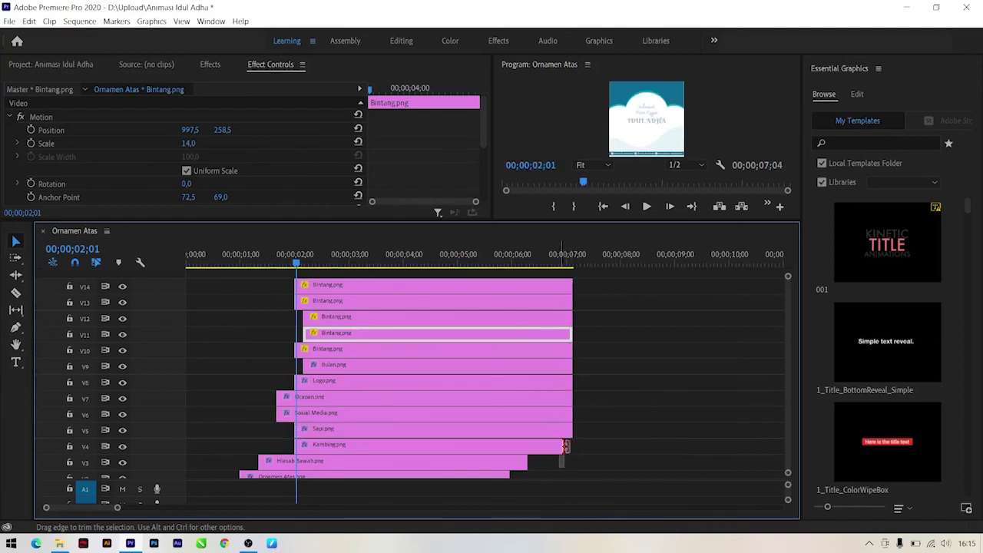
{"action": "left_click_drag", "start_coordinate": [527, 462], "coordinate": [573, 461]}
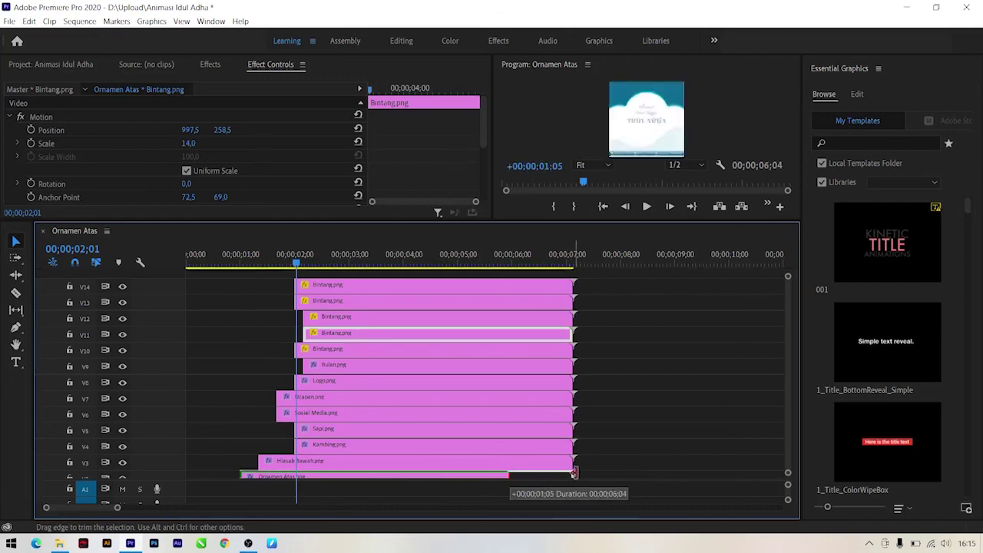
{"action": "left_click_drag", "start_coordinate": [532, 474], "coordinate": [572, 474]}
{"action": "scroll", "coordinate": [788, 432], "scroll_direction": "down", "scroll_amount": 1}
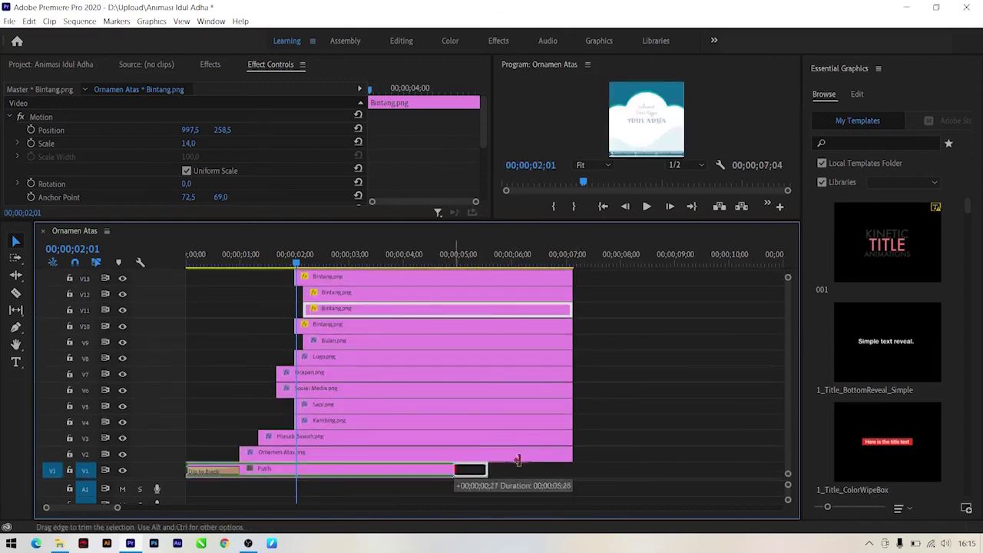
{"action": "left_click_drag", "start_coordinate": [517, 460], "coordinate": [577, 461]}
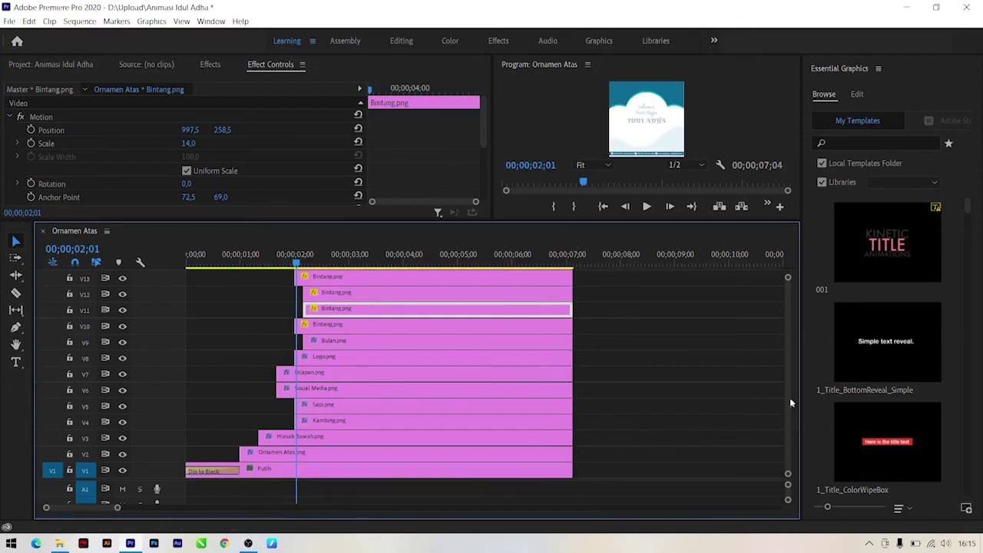
{"action": "scroll", "coordinate": [789, 377], "scroll_direction": "up", "scroll_amount": 5}
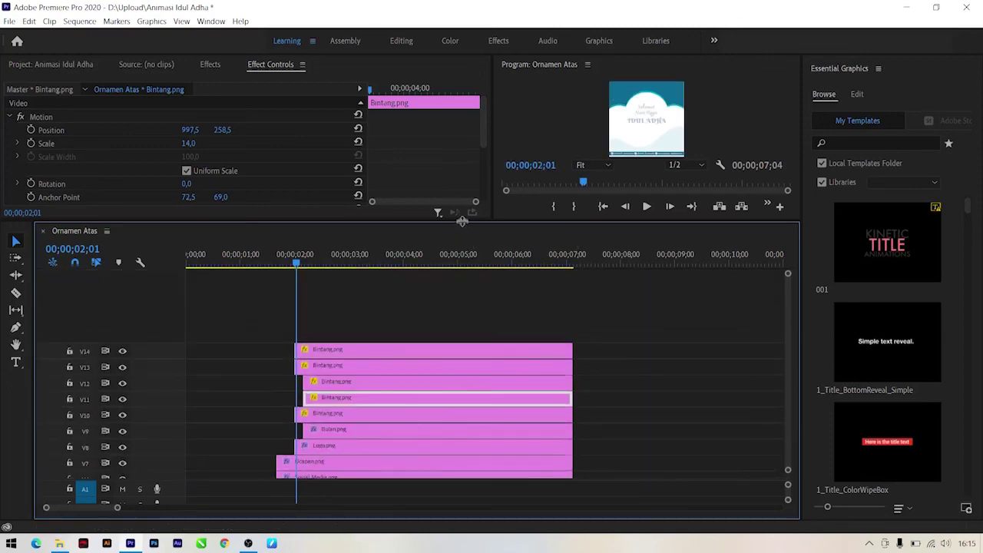
{"action": "left_click_drag", "start_coordinate": [461, 220], "coordinate": [350, 414]}
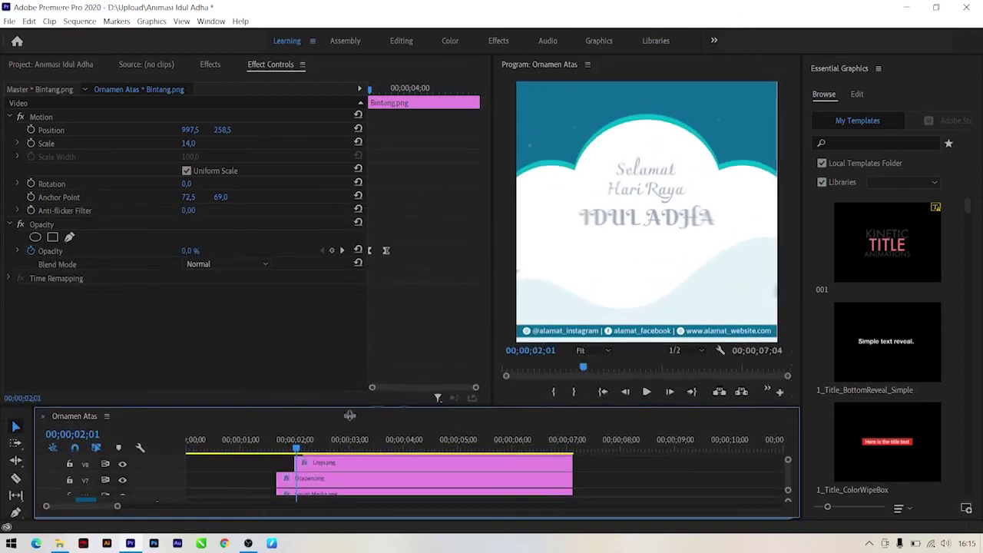
Play the sequence from 00;00;00;00 to review the full greeting animation.
{"action": "left_click", "coordinate": [188, 447]}
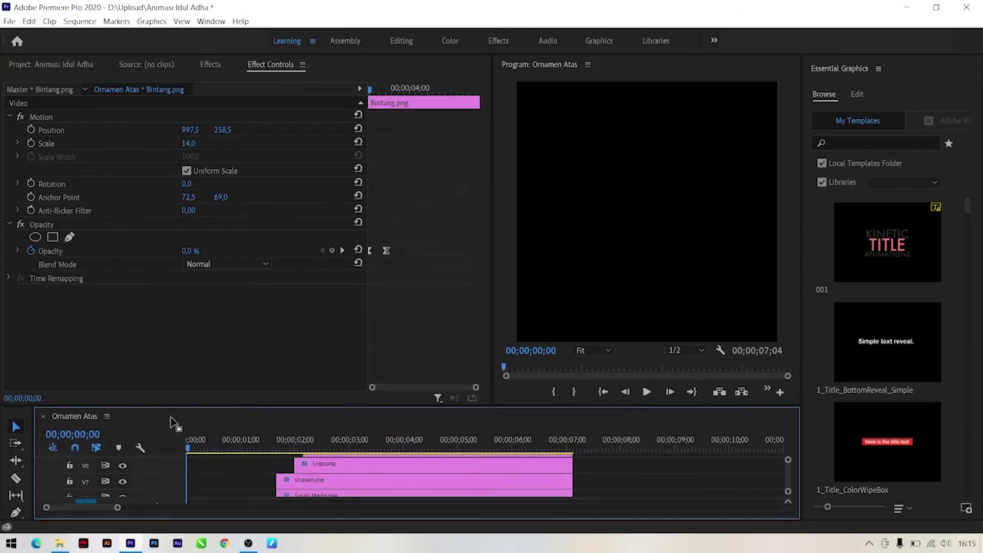
{"action": "key", "text": "space"}
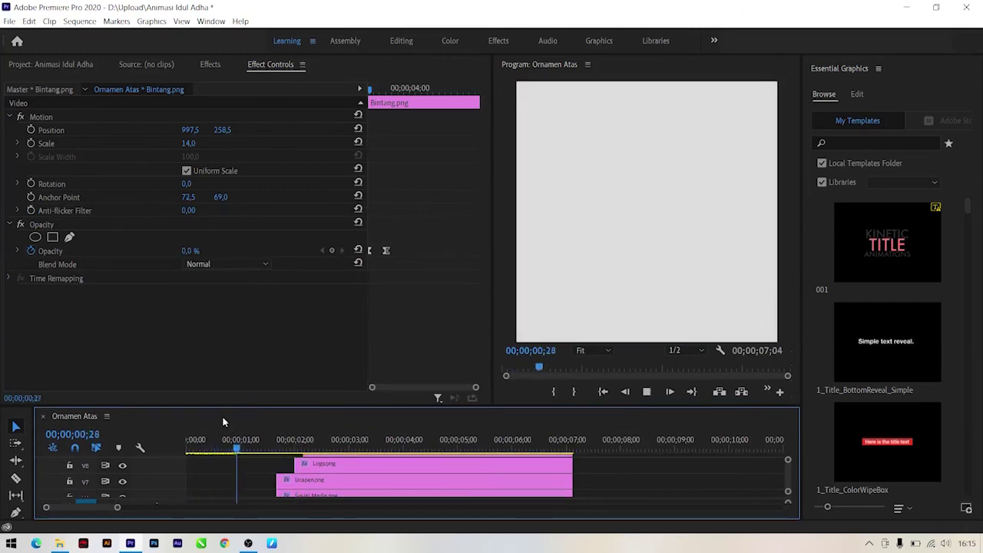